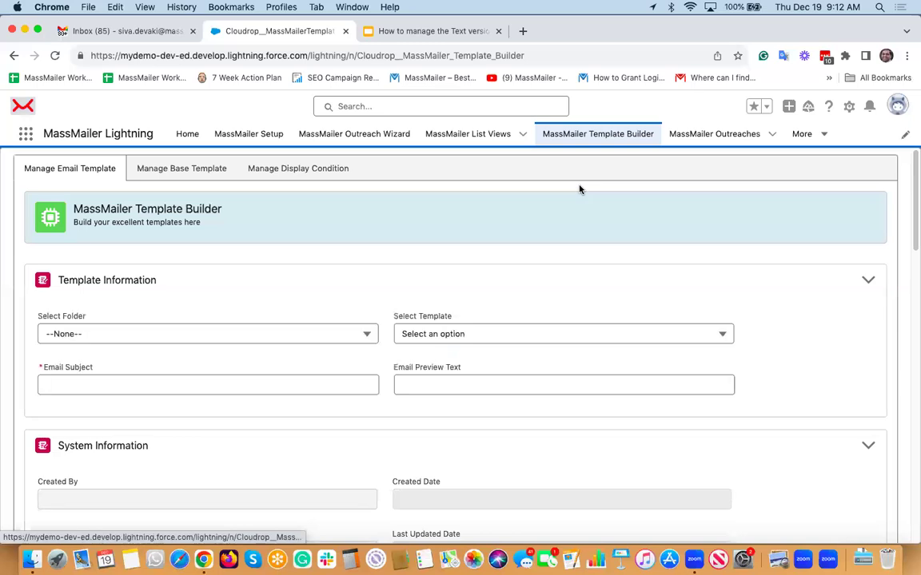
Start a new email template in the MassMailer folder using the Create New Template option.
click(286, 340)
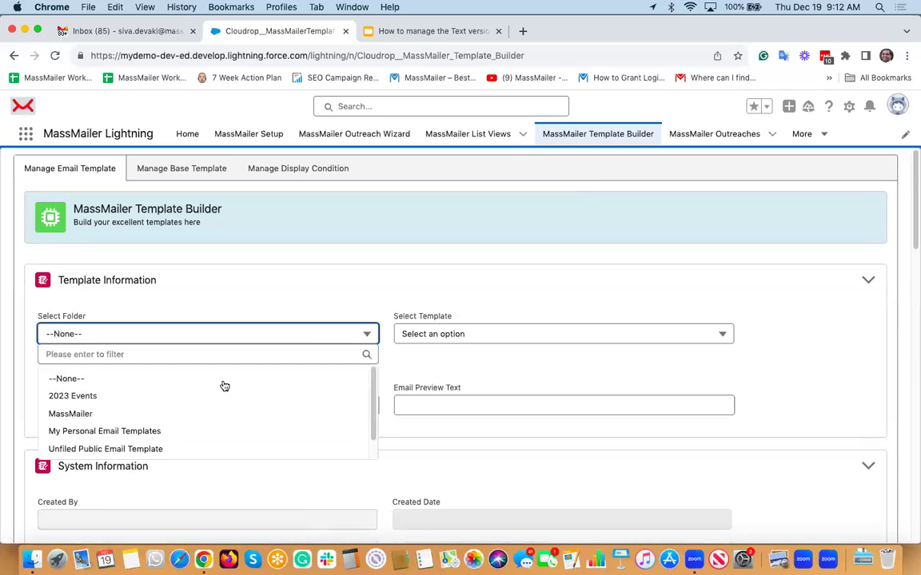
click(194, 414)
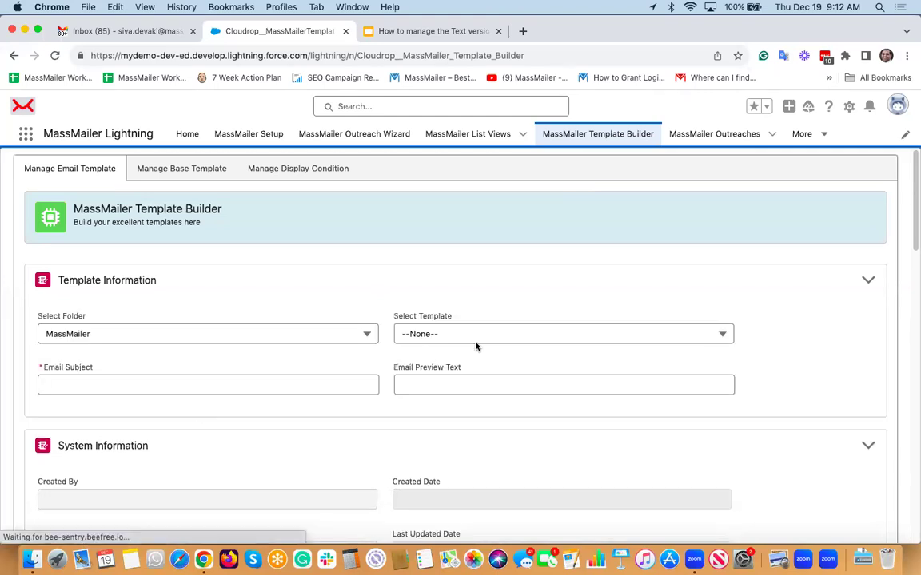
click(486, 338)
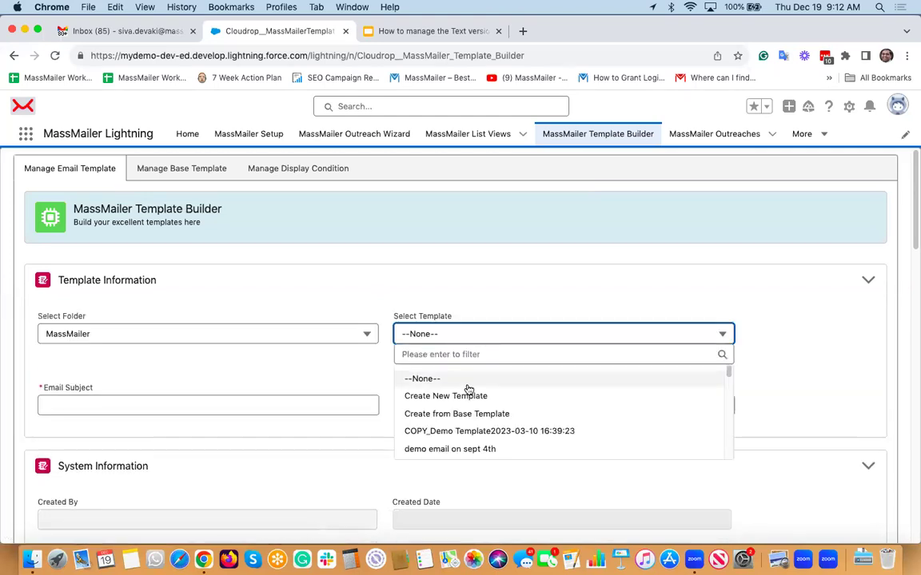
click(470, 394)
Name the template "my html demo" and set its email subject to "my newsletter".
click(307, 385)
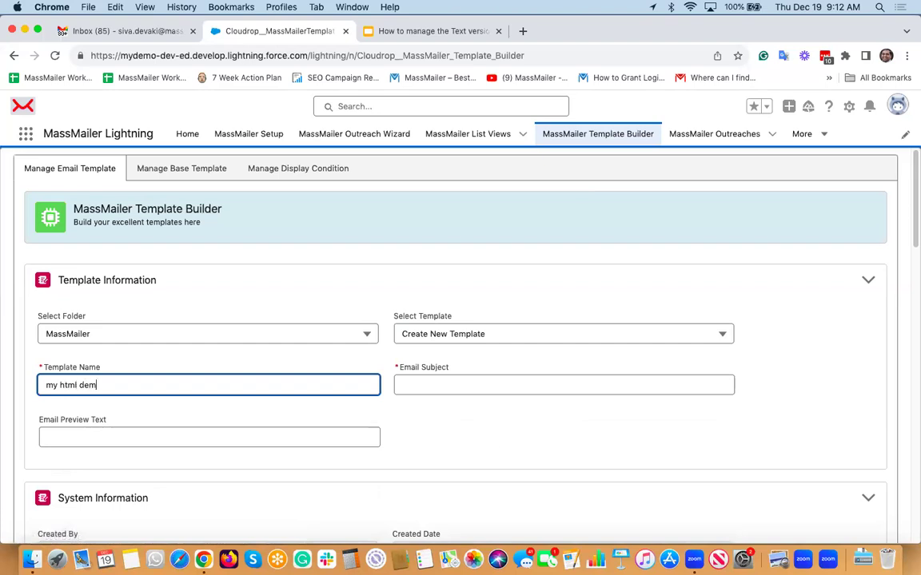
key(Tab)
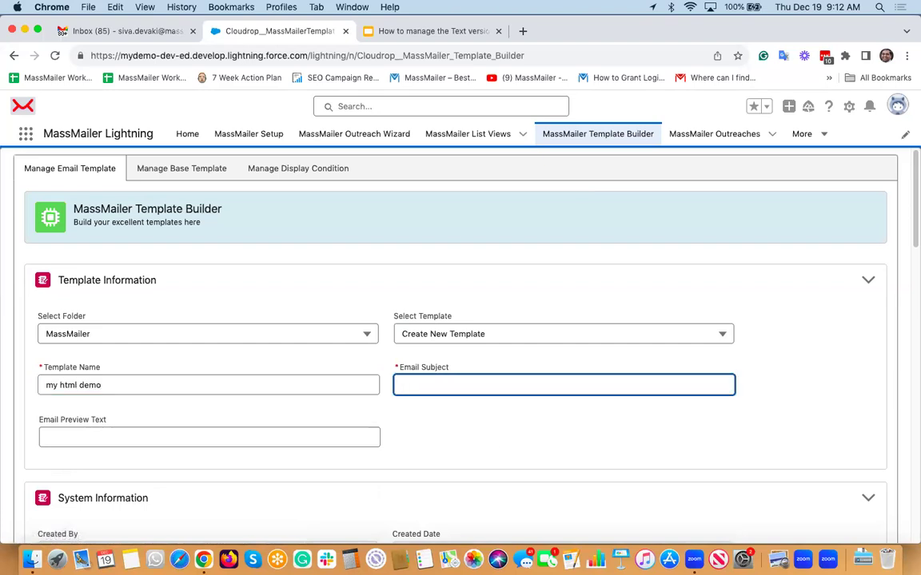
text(my news)
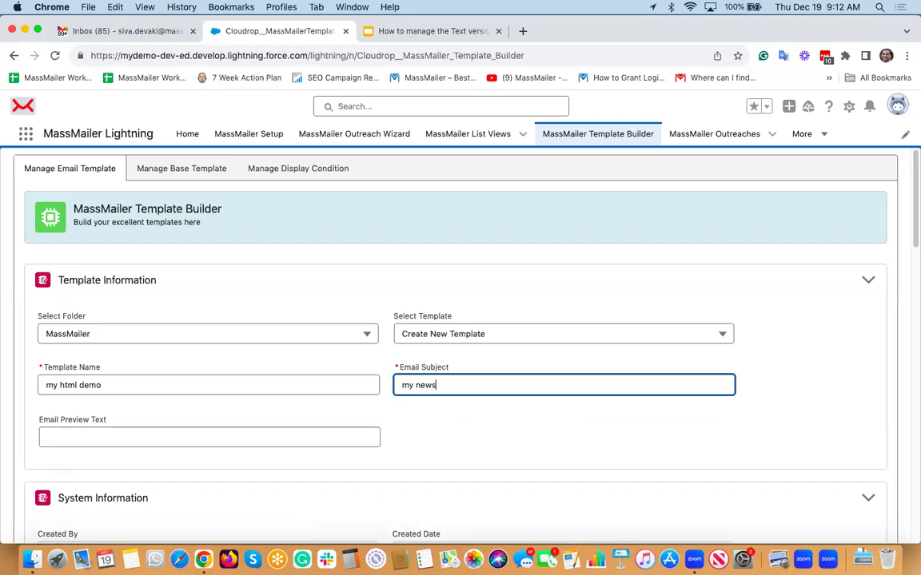
key(Tab)
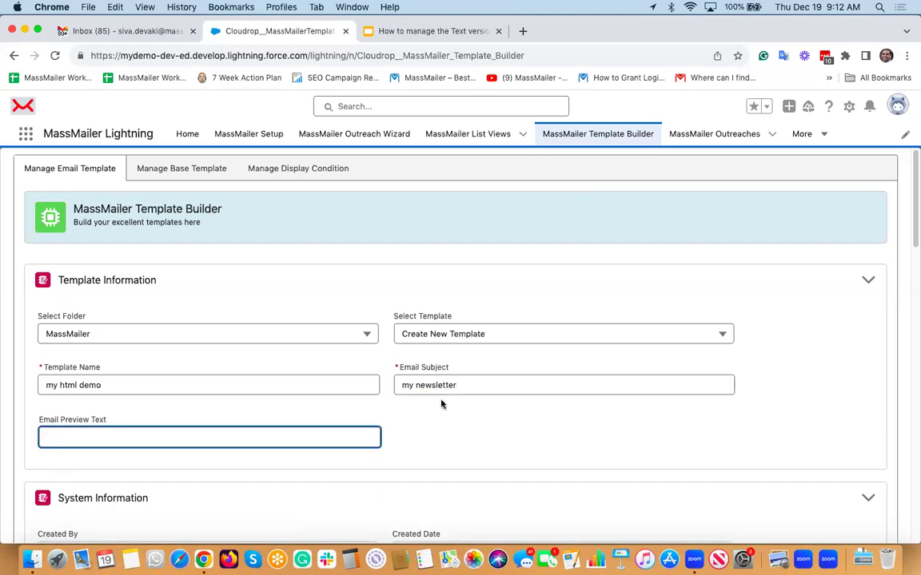
Add three empty single-column rows to the HTML body below the existing drop area.
scroll(442, 405, down, 10)
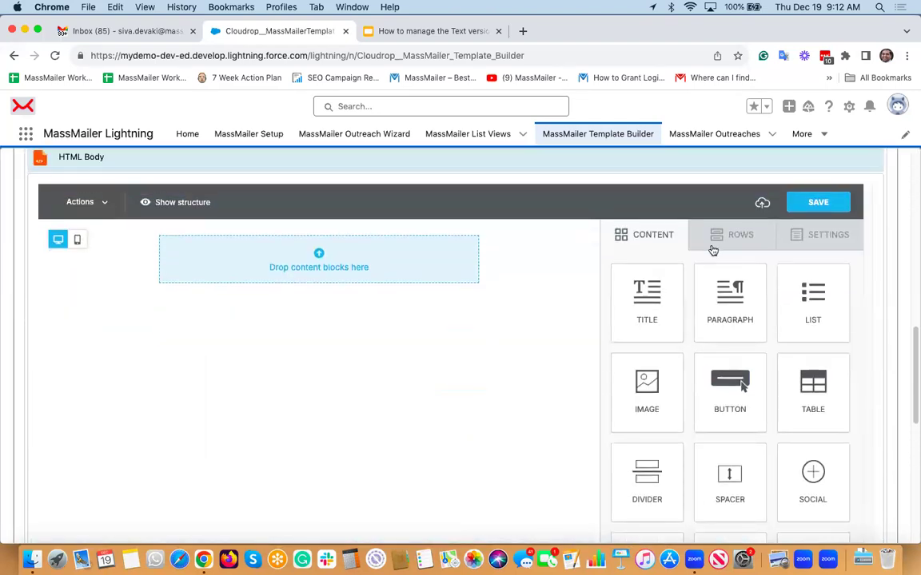
click(723, 244)
drag(693, 303, 425, 281)
drag(691, 320, 464, 338)
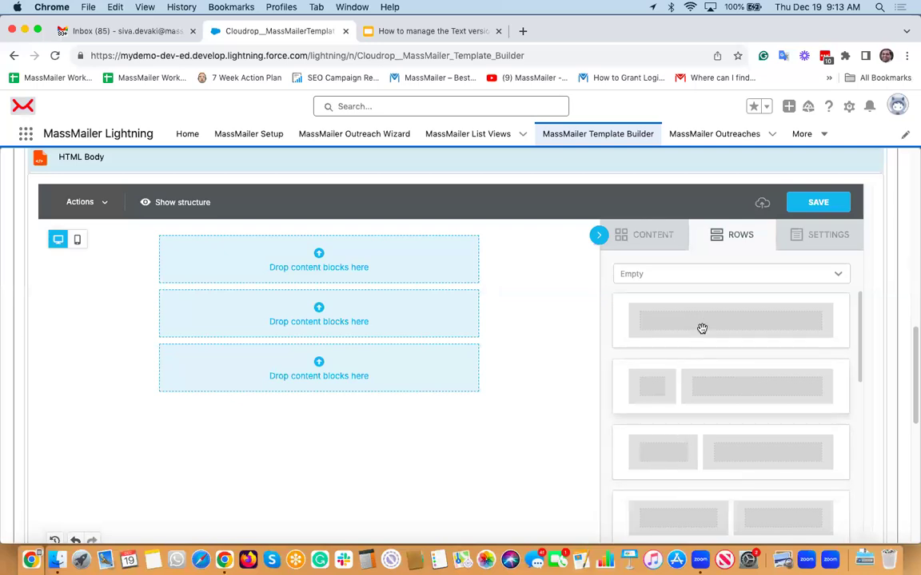
drag(685, 326, 390, 383)
Fill the rows from top to bottom with an image block, a divider, a paragraph, a second divider and a social block.
click(649, 234)
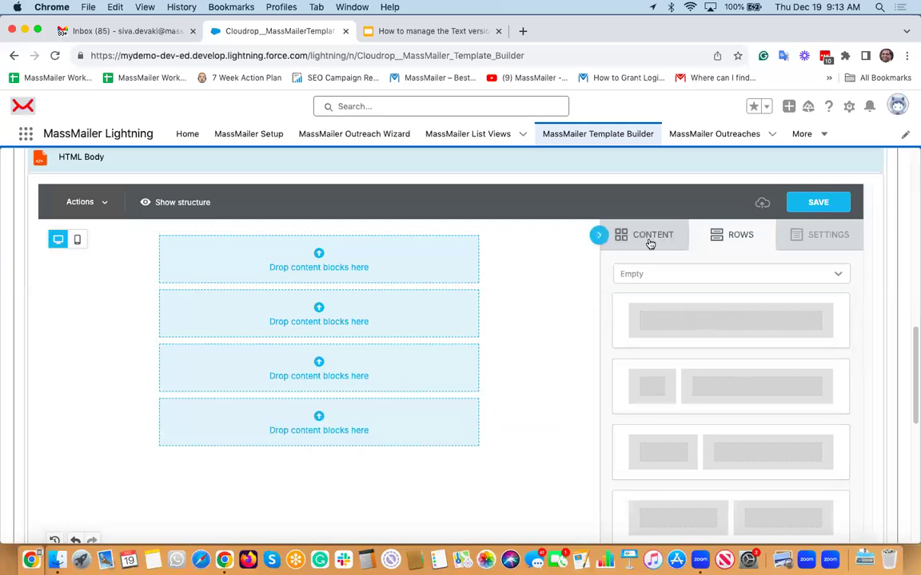
drag(656, 380, 410, 262)
drag(625, 468, 421, 377)
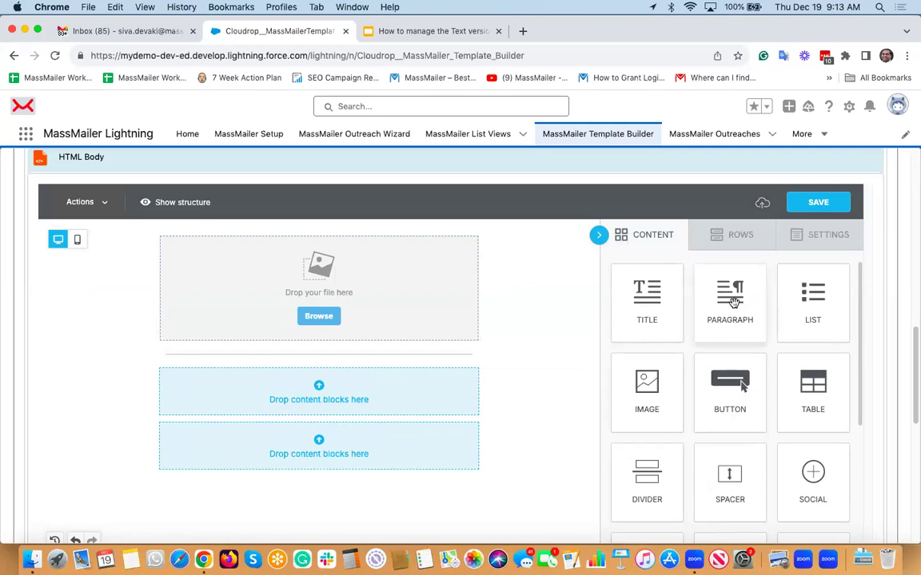
drag(733, 302, 390, 406)
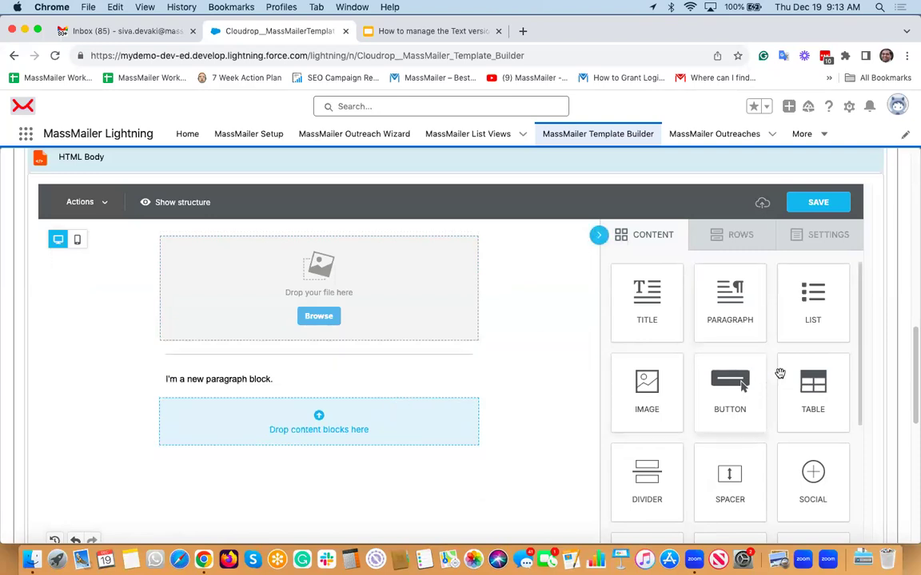
drag(651, 476, 480, 395)
scroll(797, 431, down, 3)
drag(538, 392, 421, 408)
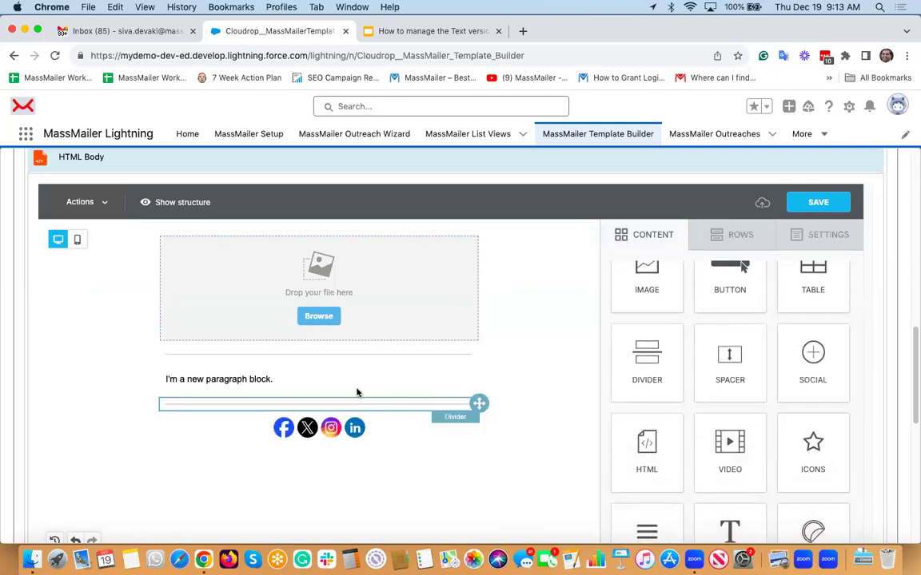
Insert the stored MassMailer logo into the image block, turn off auto width and set its width to 20%.
click(331, 318)
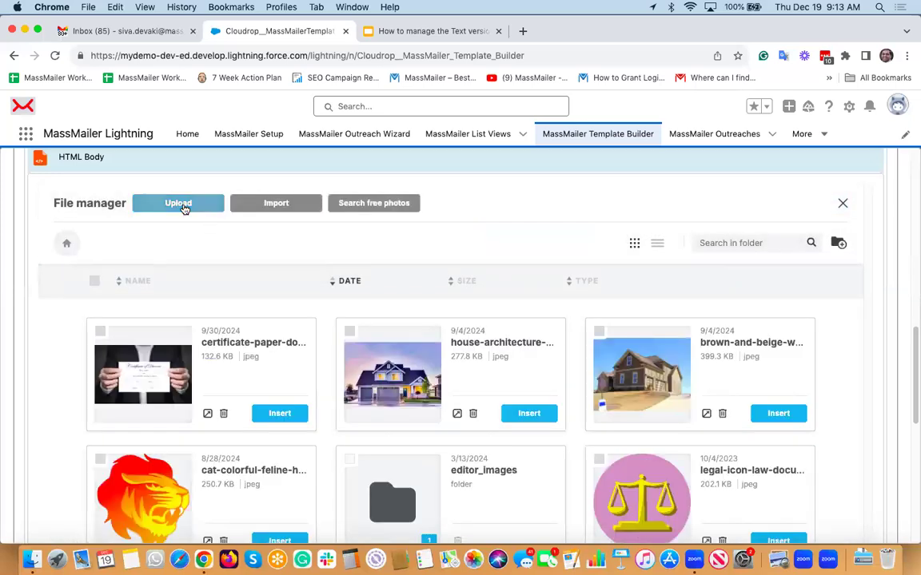
scroll(323, 343, down, 8)
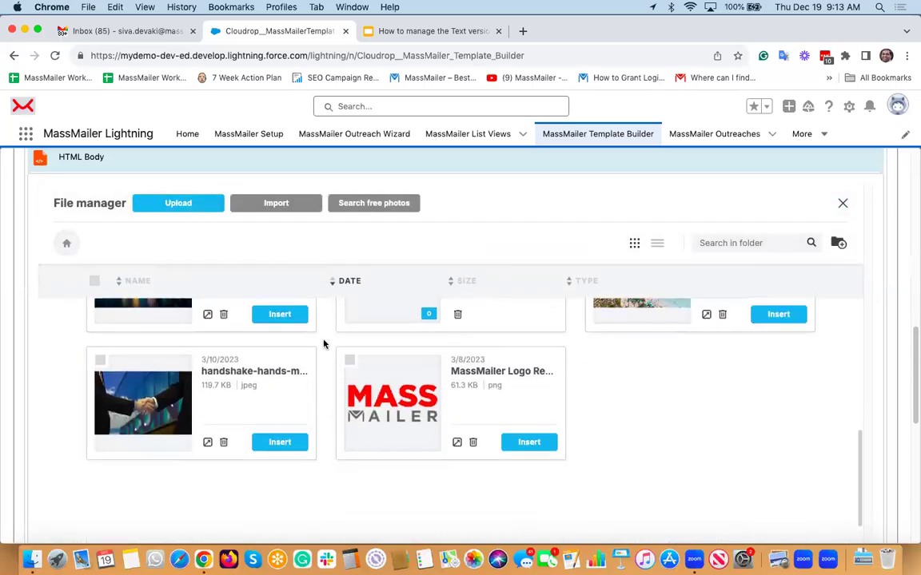
click(528, 367)
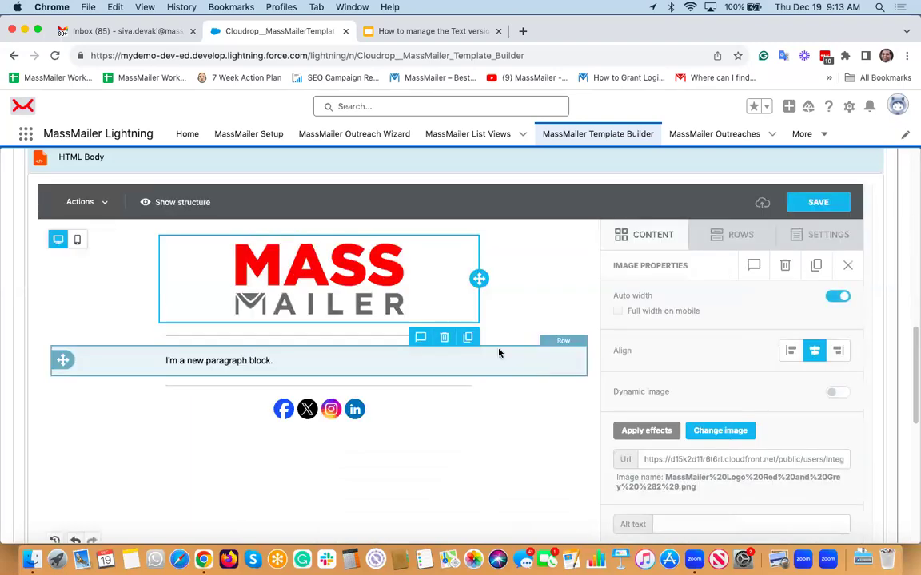
click(834, 299)
drag(739, 329, 656, 330)
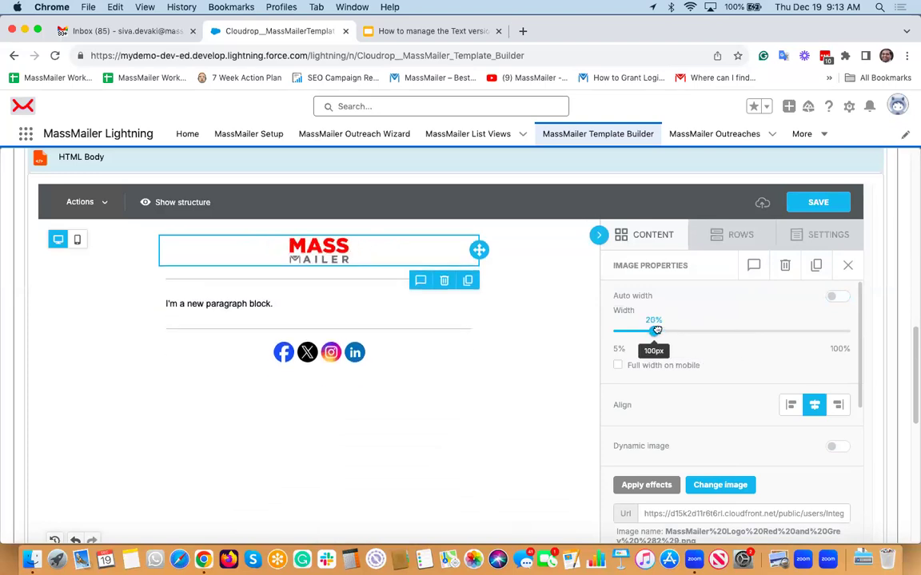
Put the cursor in the paragraph block for editing and open massmailer.io/blog in a new browser tab.
click(312, 301)
key(Return)
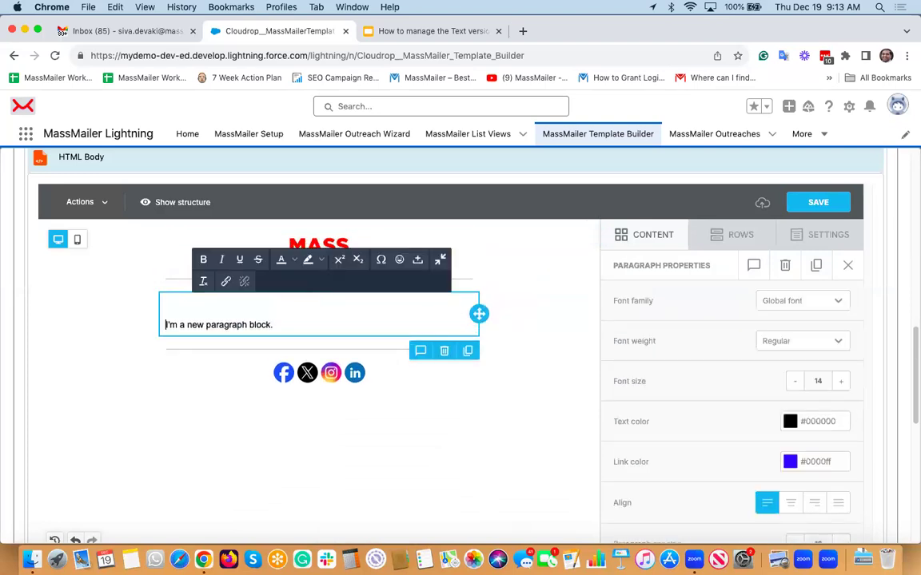
key(super+t)
text(ma)
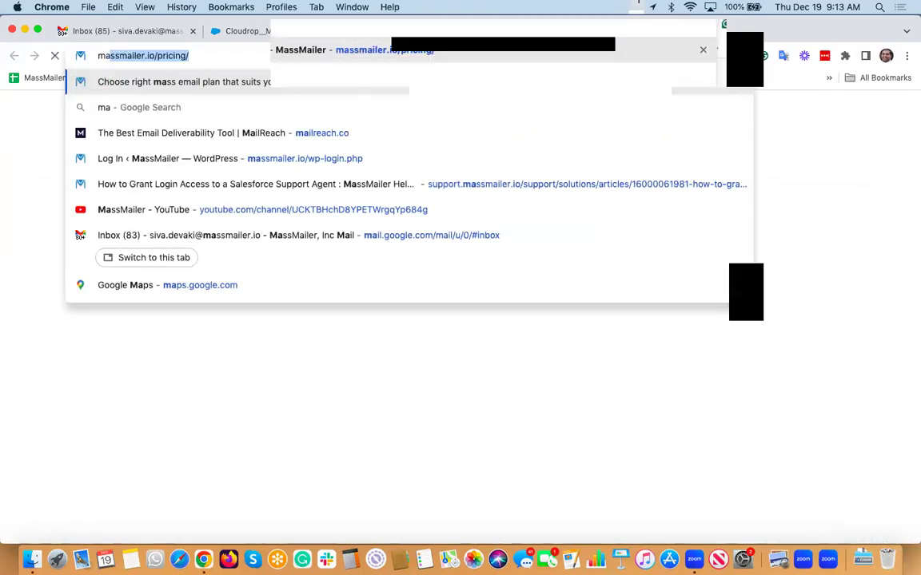
key(Right)
key(BackSpace)
key(BackSpace)
key(BackSpace)
key(BackSpace)
key(BackSpace)
key(BackSpace)
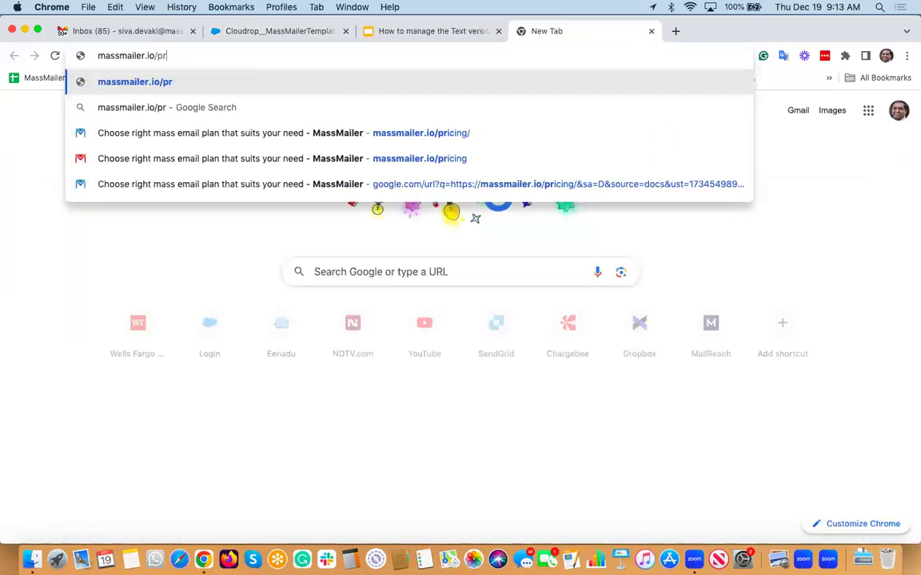
key(BackSpace)
key(BackSpace)
text(blog)
key(Return)
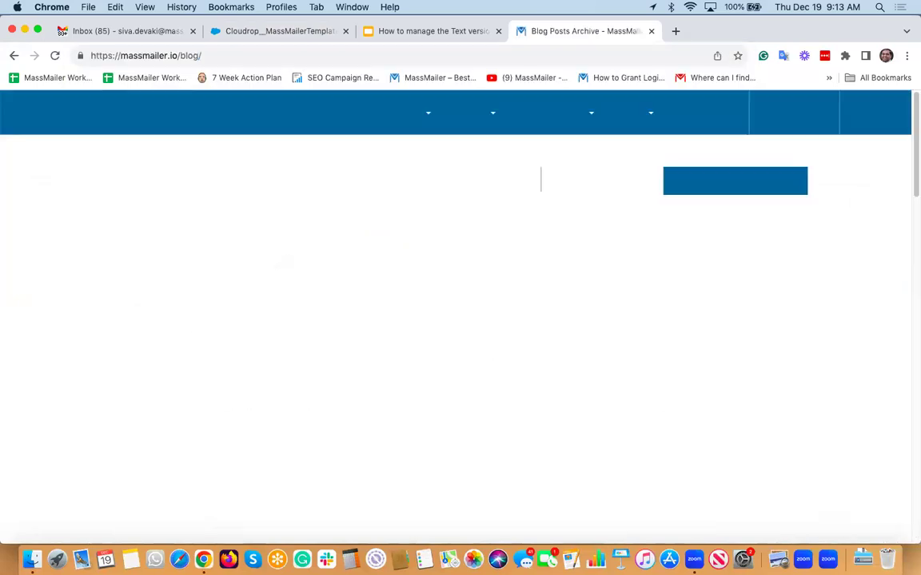
Open the blog post "Editing Salesforce Object Layouts for MassMailer" and copy its first two paragraphs.
scroll(262, 417, down, 3)
scroll(264, 418, down, 2)
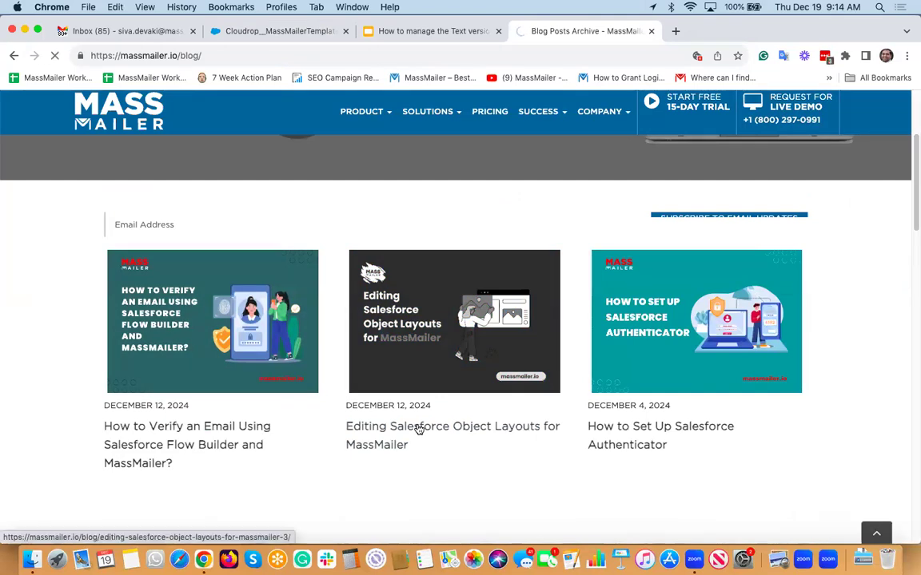
click(418, 430)
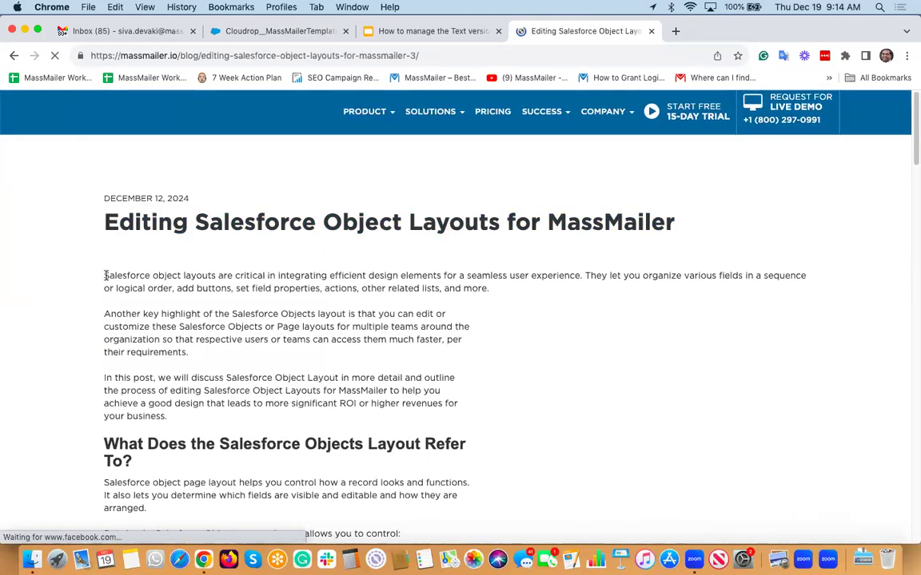
drag(105, 275, 240, 369)
key(ctrl+c)
Replace the template's placeholder paragraph with the copied text, remove the extra blank lines and end it with "read more".
click(269, 33)
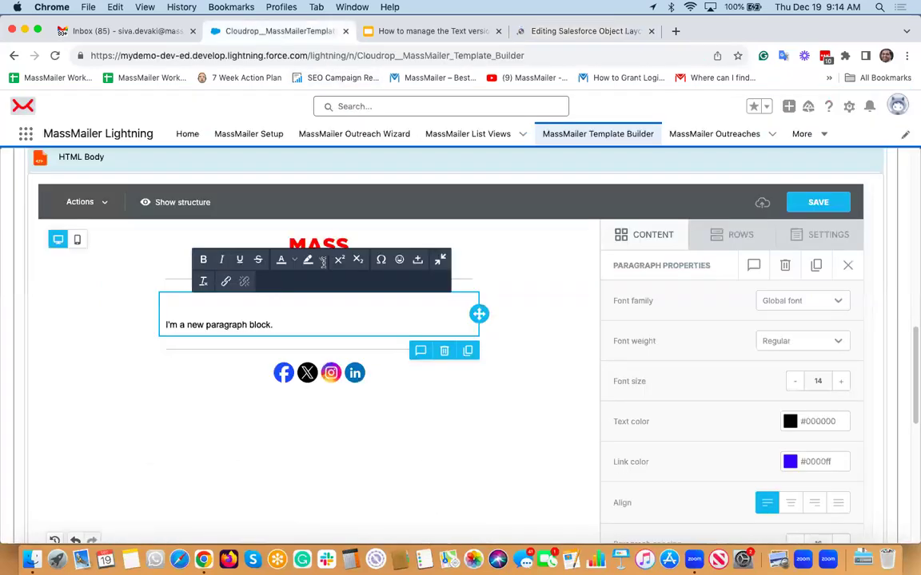
key(ctrl+a)
key(ctrl+v)
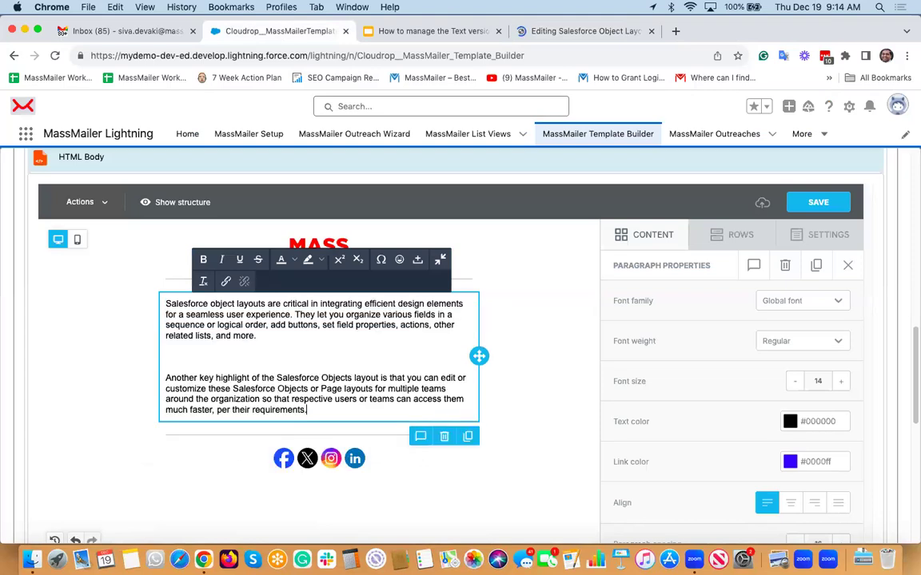
click(364, 351)
key(BackSpace)
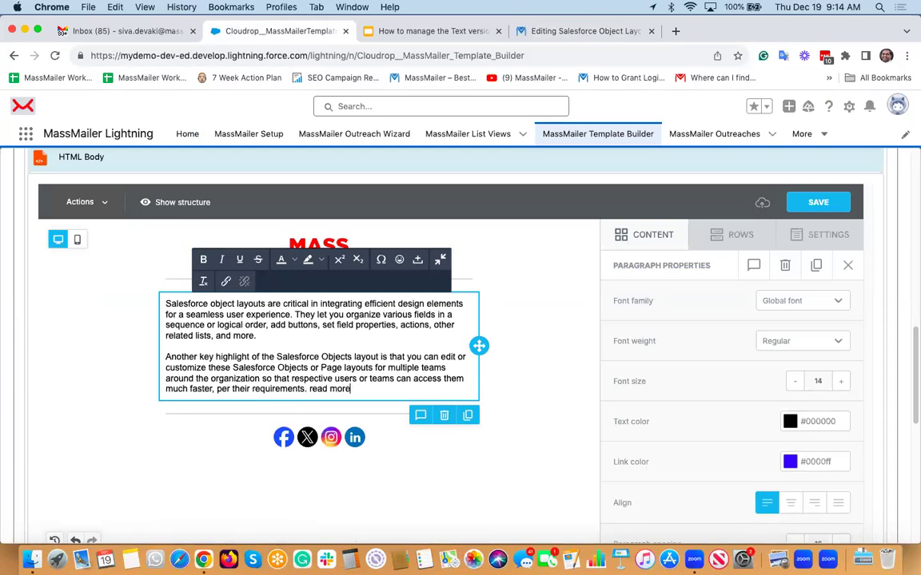
Link the words "read more" to the blog post's URL, underlined and opening in a new window.
drag(351, 389, 310, 389)
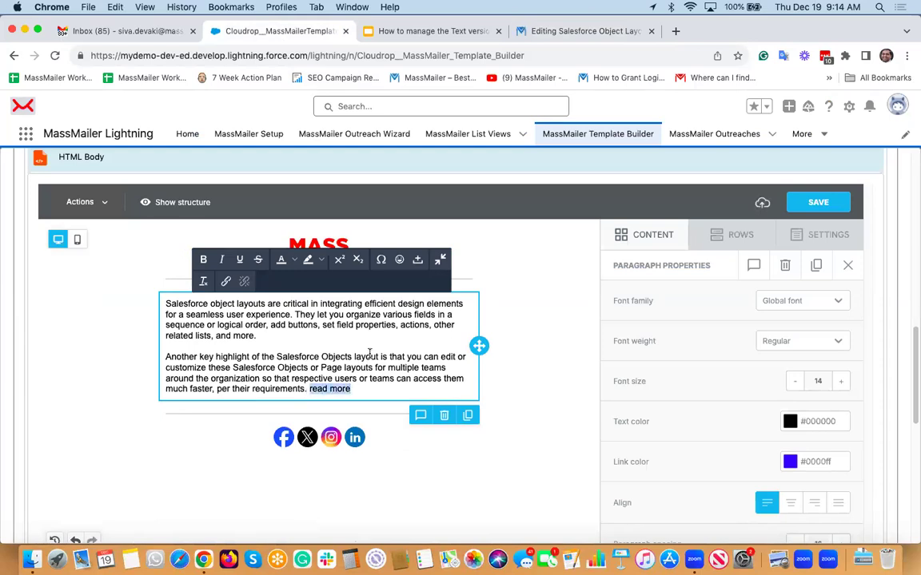
click(543, 30)
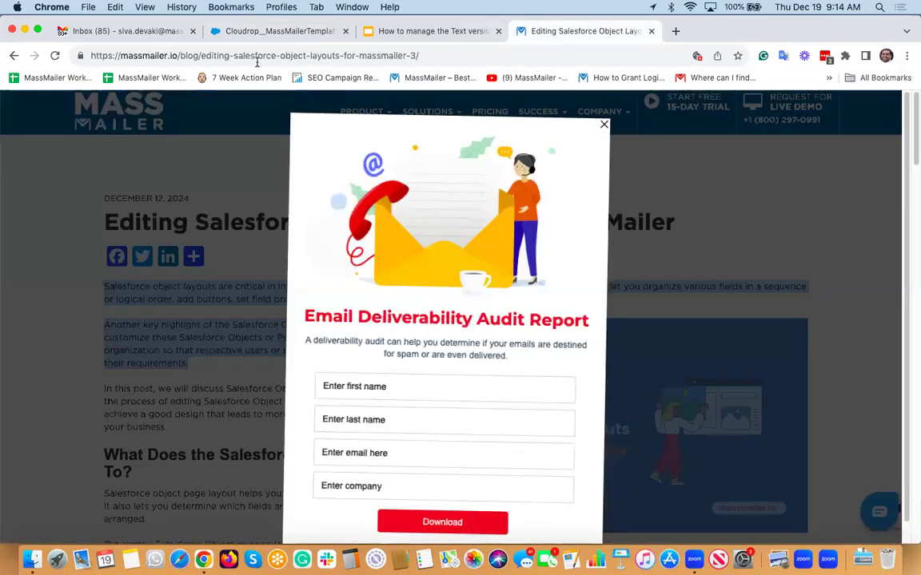
click(257, 59)
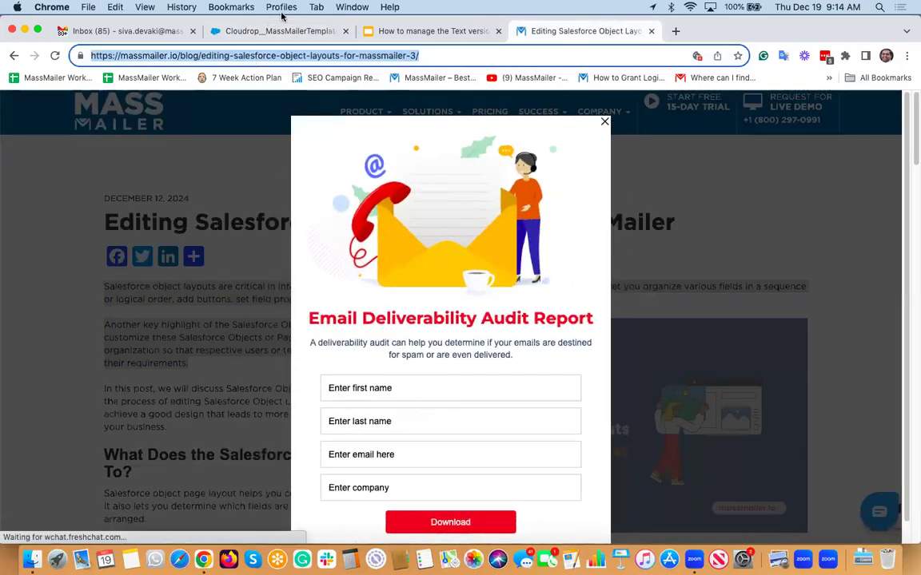
click(267, 32)
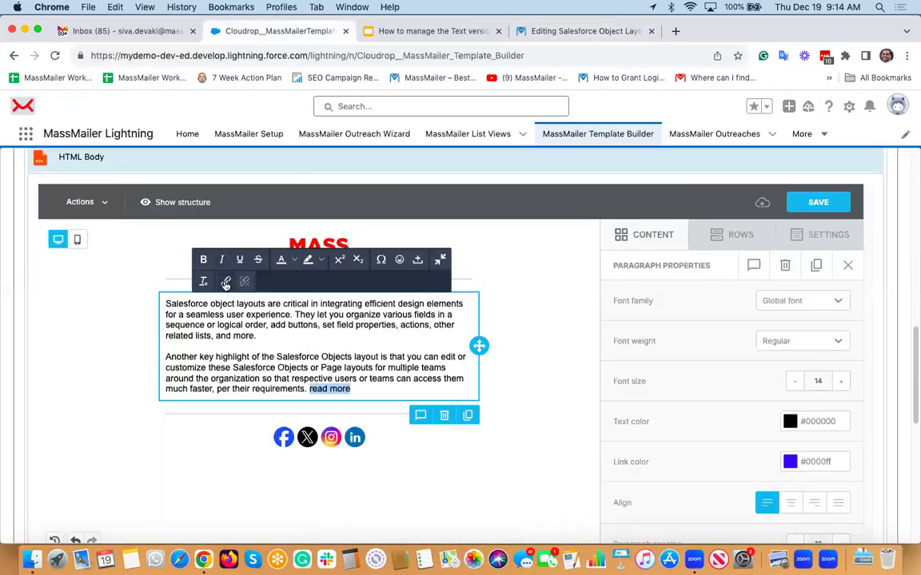
key(super+v)
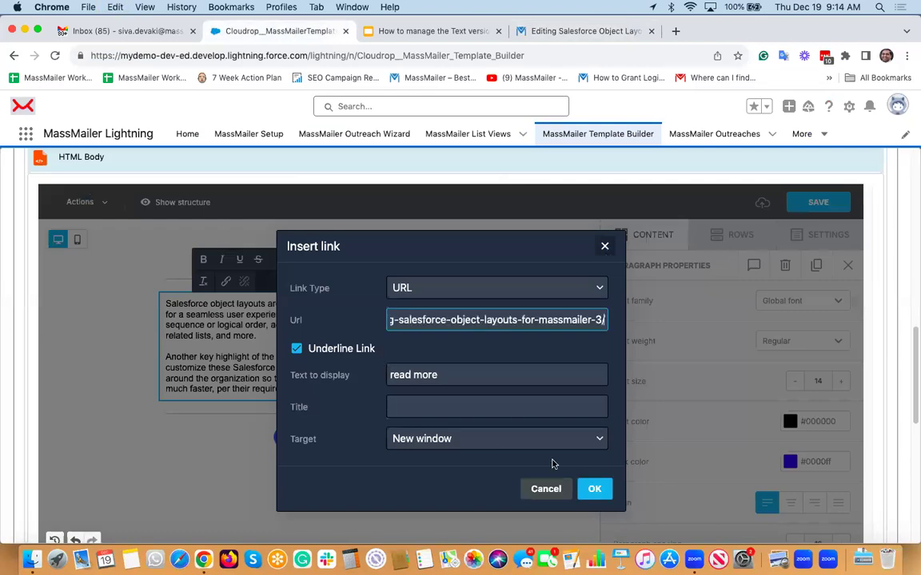
click(594, 488)
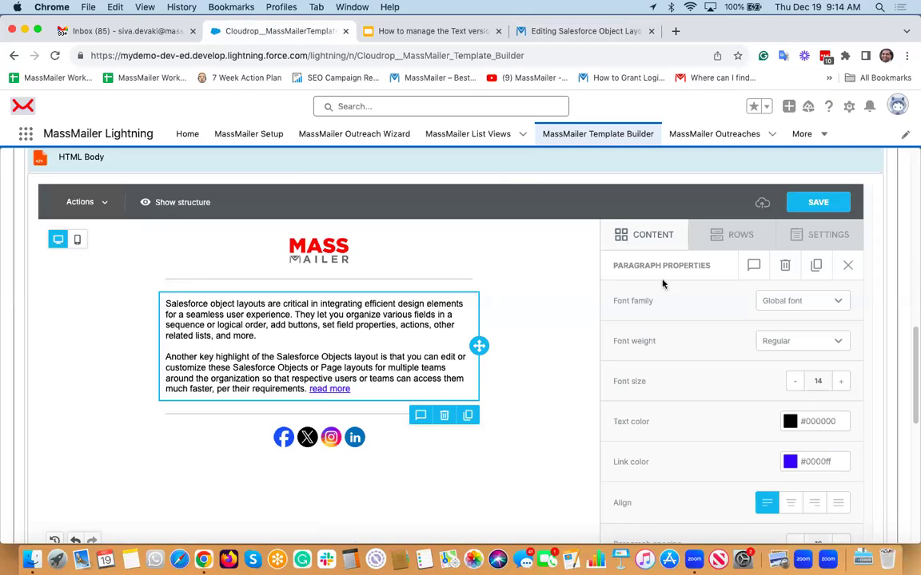
Save the email design in the editor, then save the template to Salesforce with its generated text body.
click(823, 202)
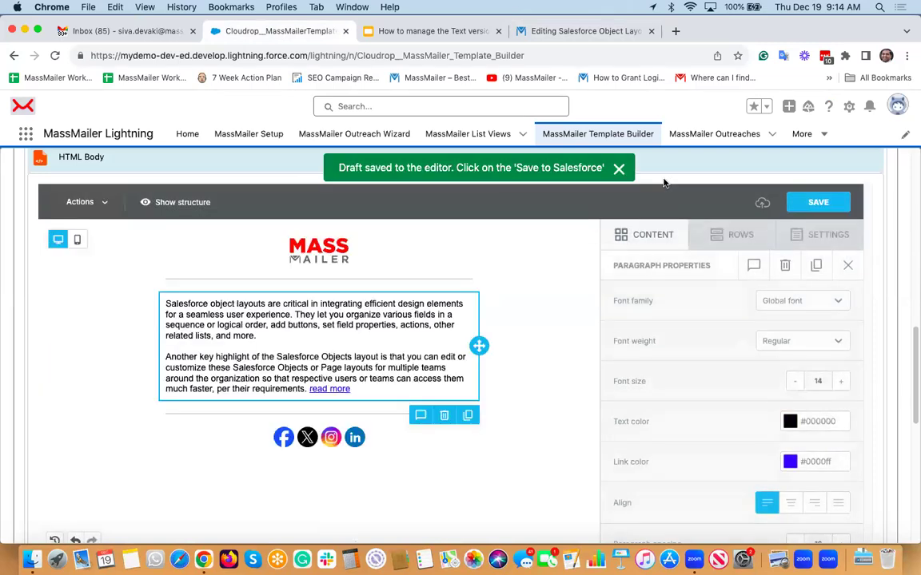
scroll(664, 183, down, 7)
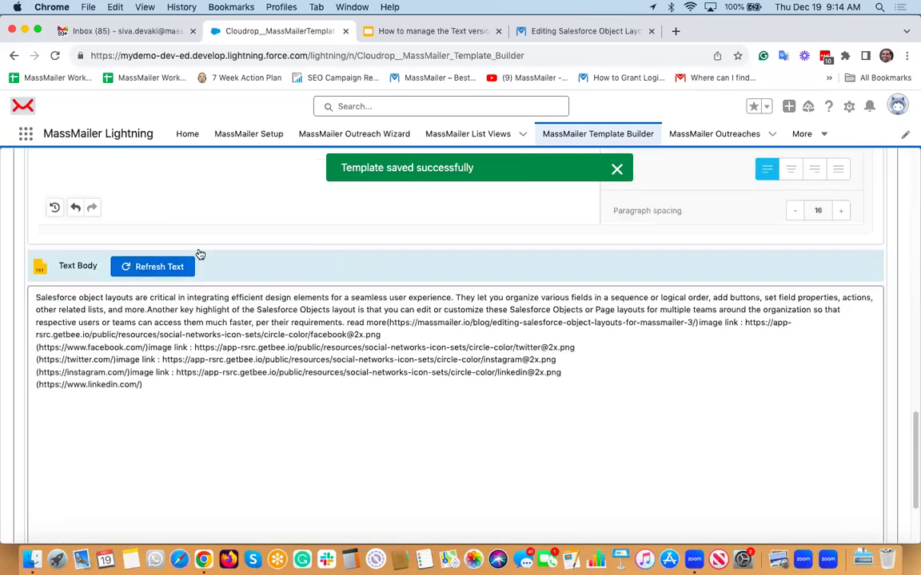
scroll(239, 274, up, 5)
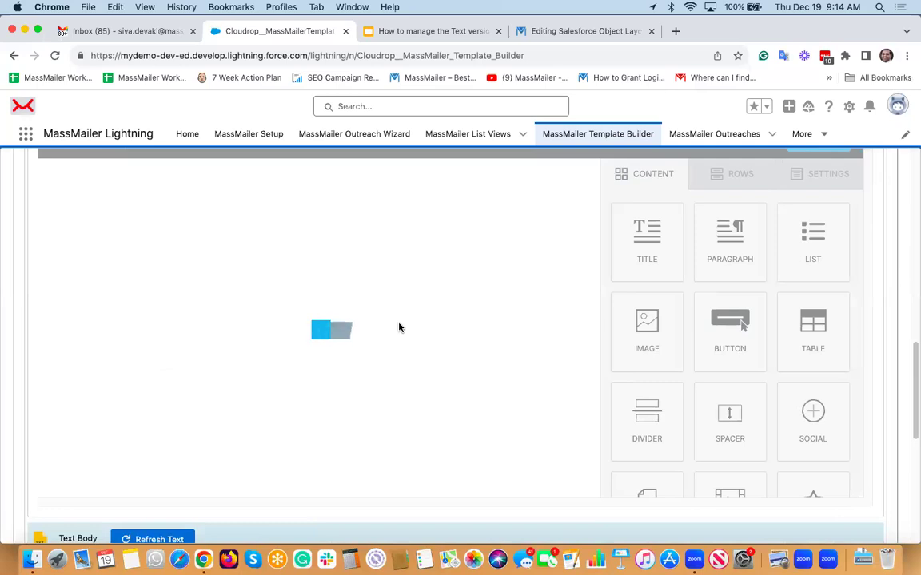
Insert a title block between the upper divider and the blog text in the email design.
scroll(399, 325, down, 8)
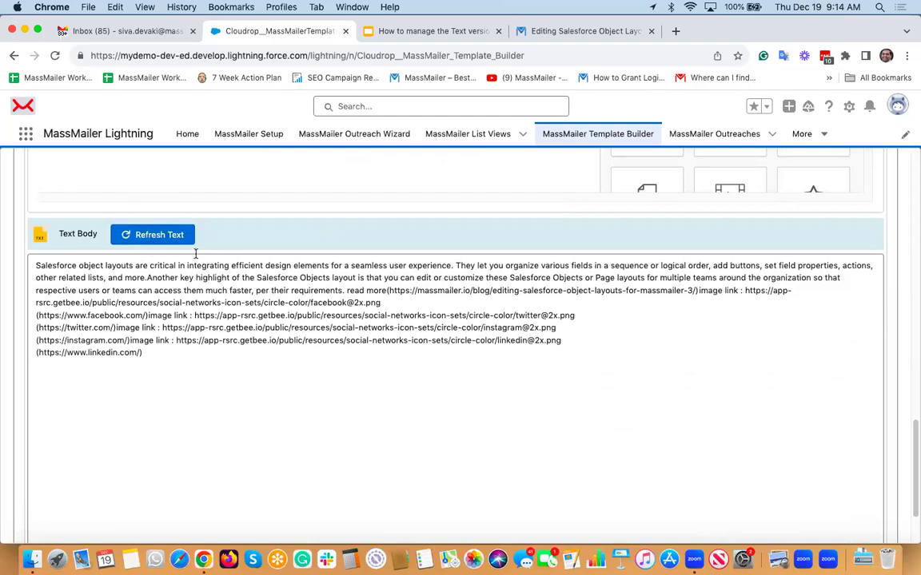
scroll(256, 304, up, 6)
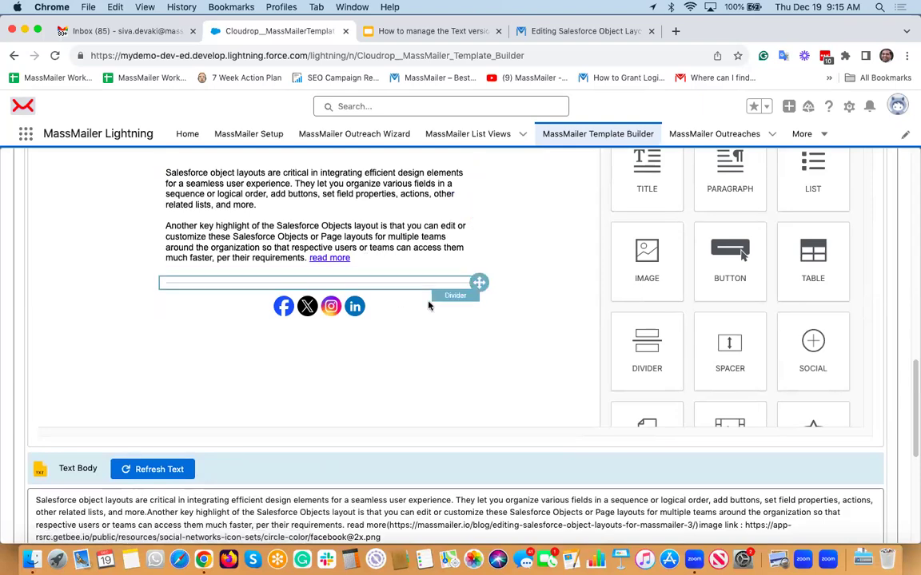
scroll(511, 288, up, 1)
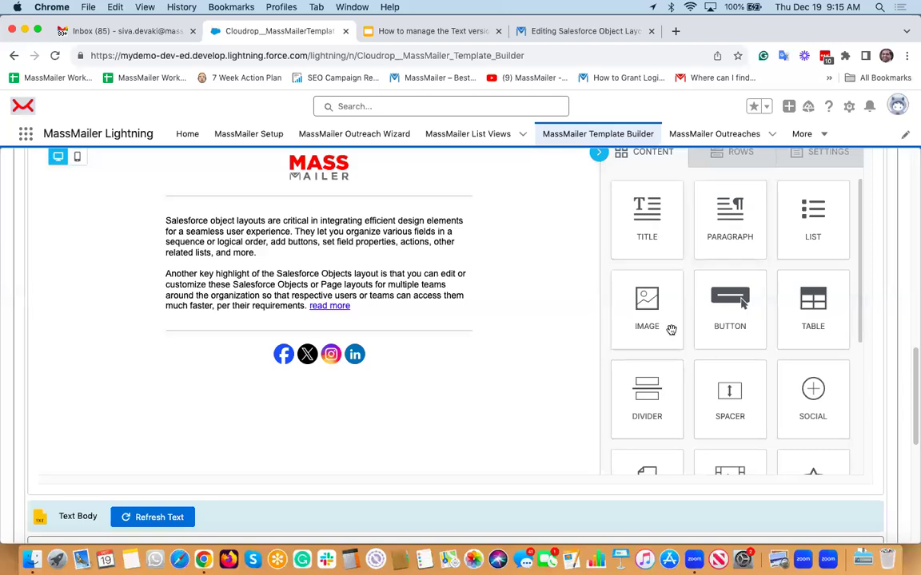
scroll(775, 324, down, 2)
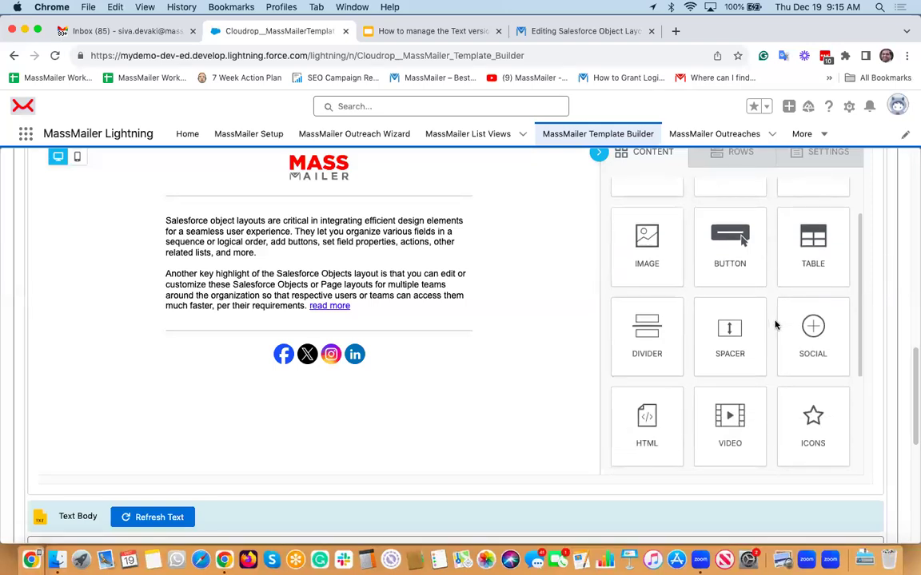
scroll(775, 323, up, 3)
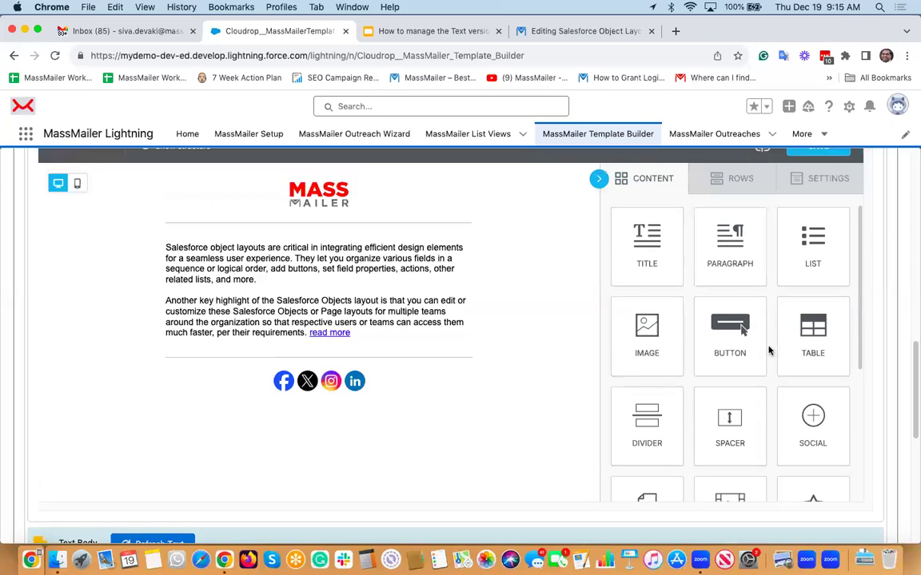
drag(730, 239, 410, 229)
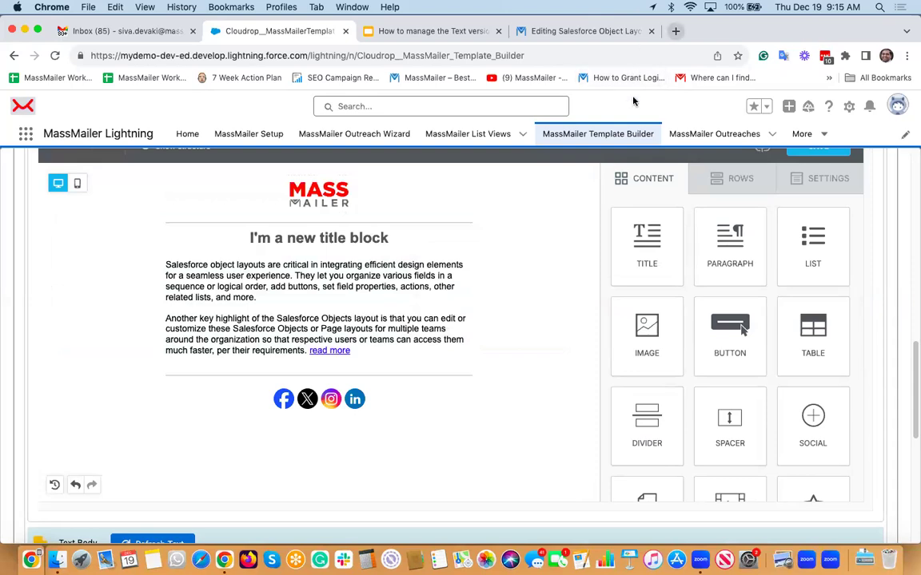
Copy the heading "Editing Salesforce Object Layouts for MassMailer" from the blog post, dismissing the audit report pop-up.
click(595, 32)
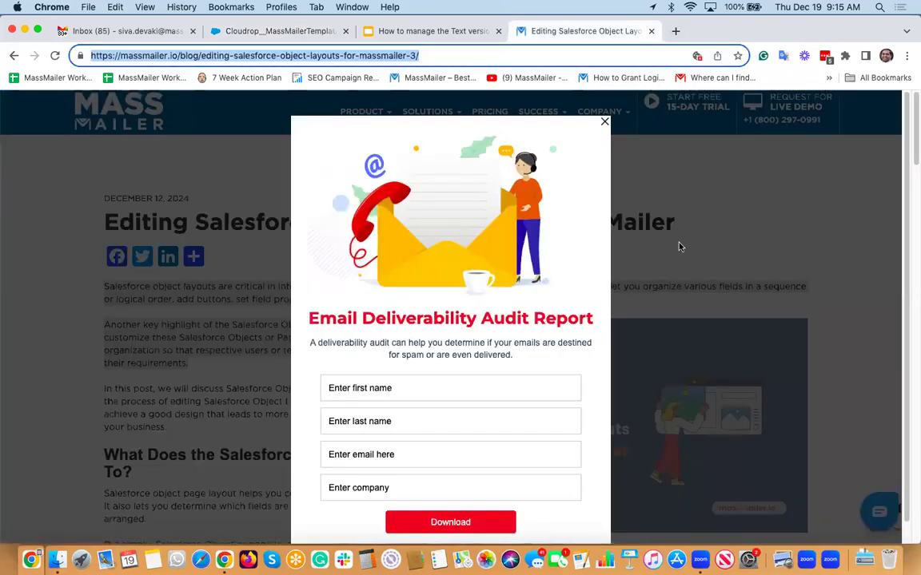
click(724, 205)
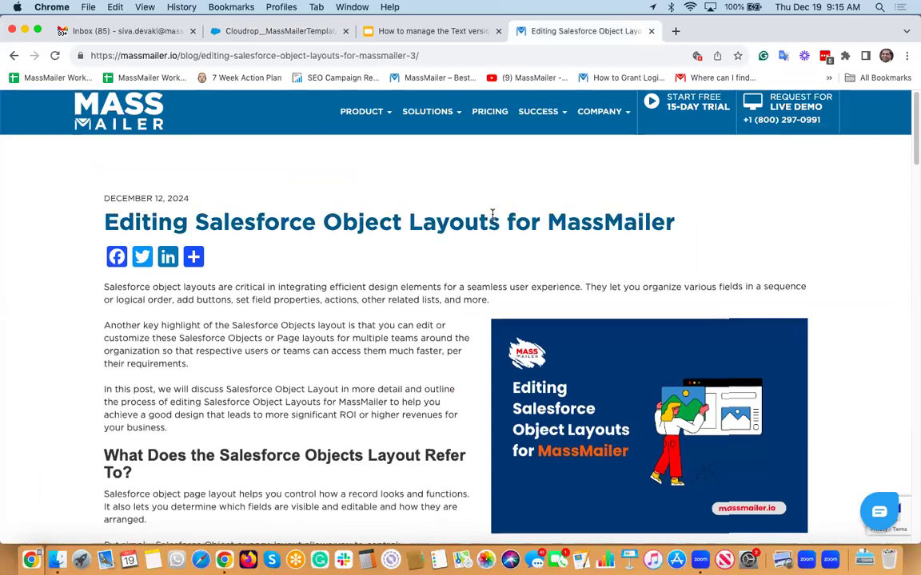
double_click(493, 222)
click(493, 222)
key(ctrl+c)
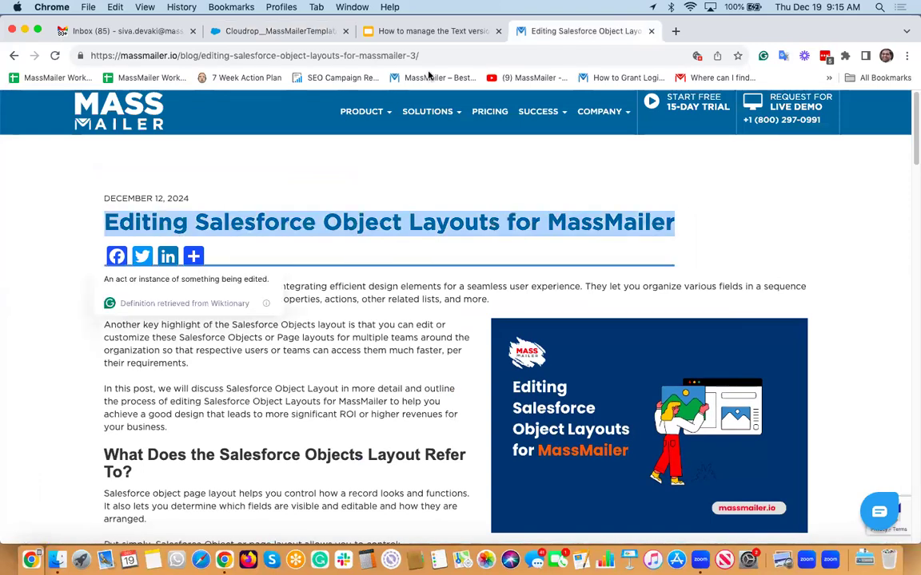
Replace the template's placeholder title with the copied blog heading and set its font size to 20.
click(295, 31)
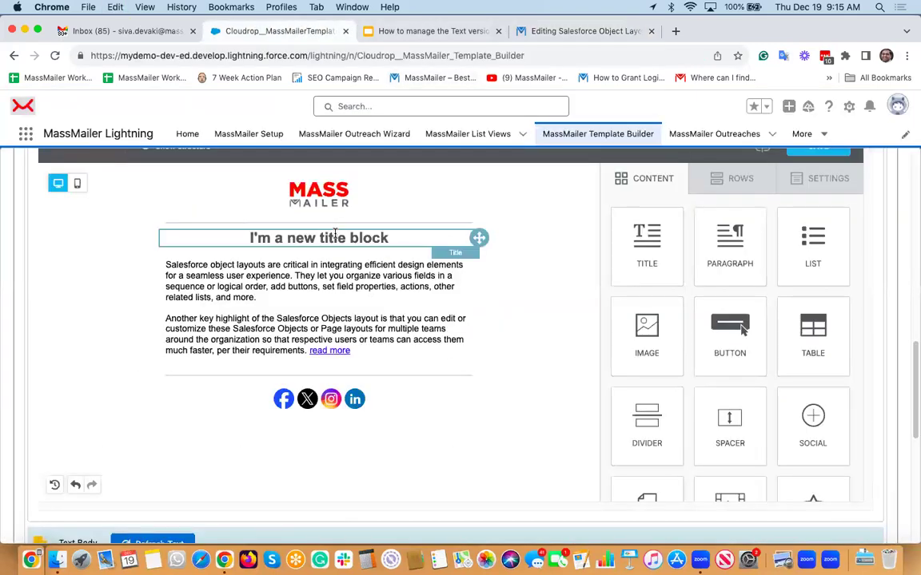
click(335, 232)
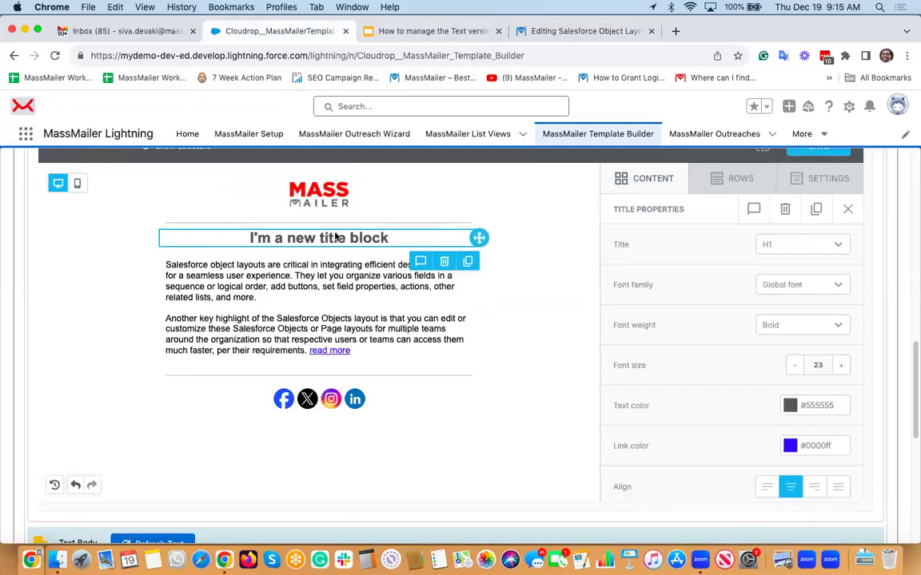
key(ctrl+a)
key(ctrl+v)
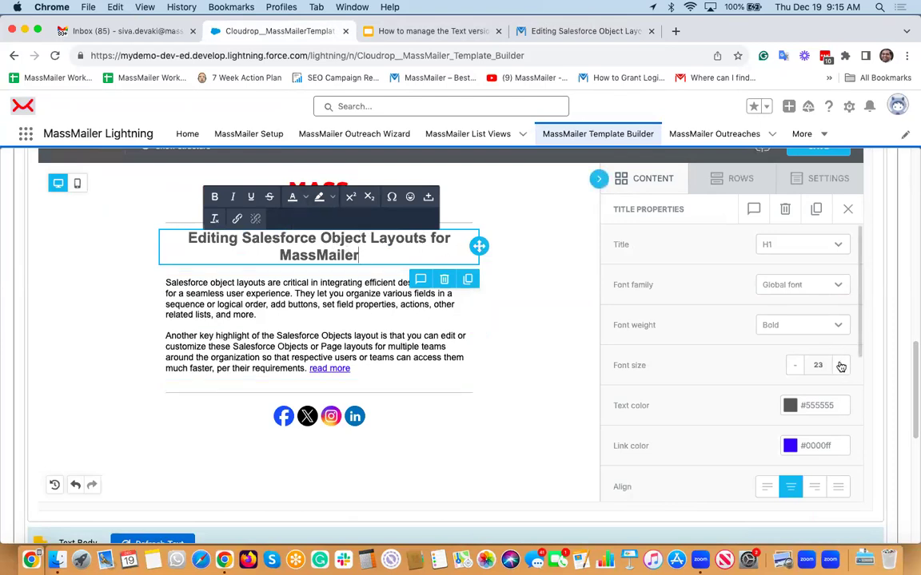
click(790, 369)
click(789, 369)
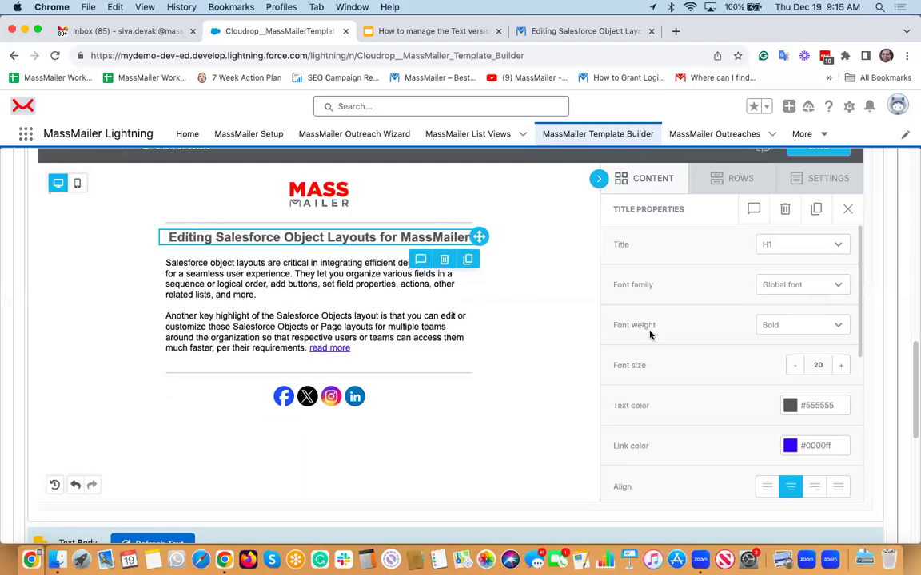
click(469, 306)
click(518, 409)
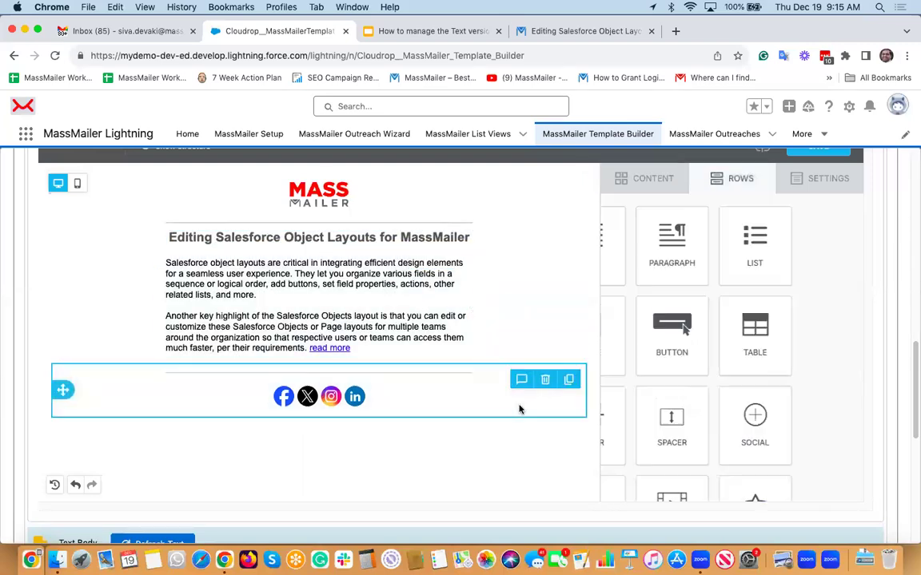
Save the updated email design in the editor, then save the template to Salesforce.
scroll(518, 409, down, 5)
scroll(519, 409, up, 1)
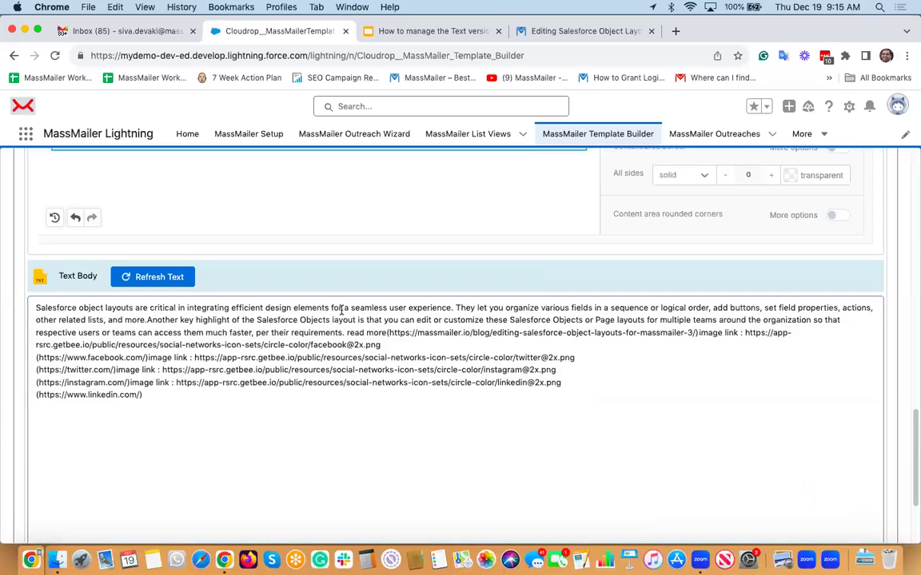
scroll(342, 323, up, 5)
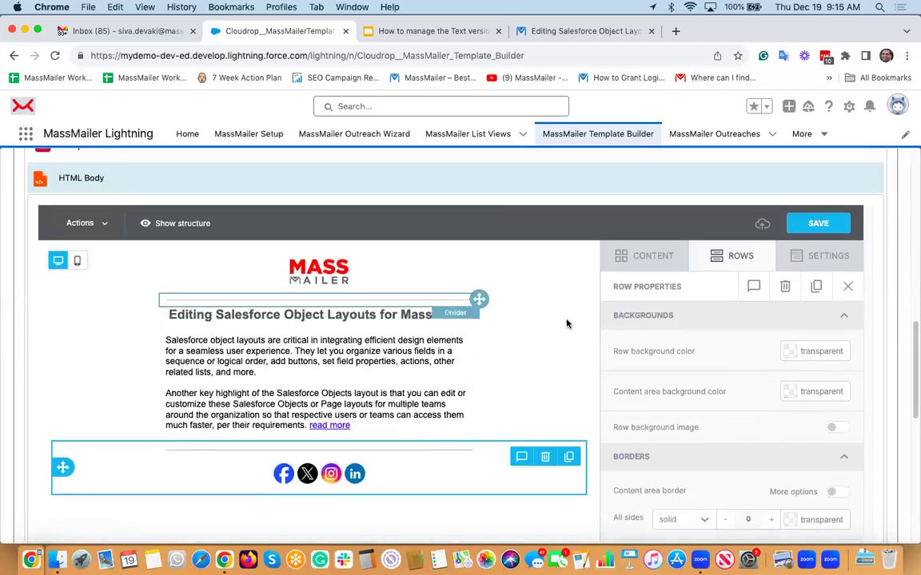
click(808, 219)
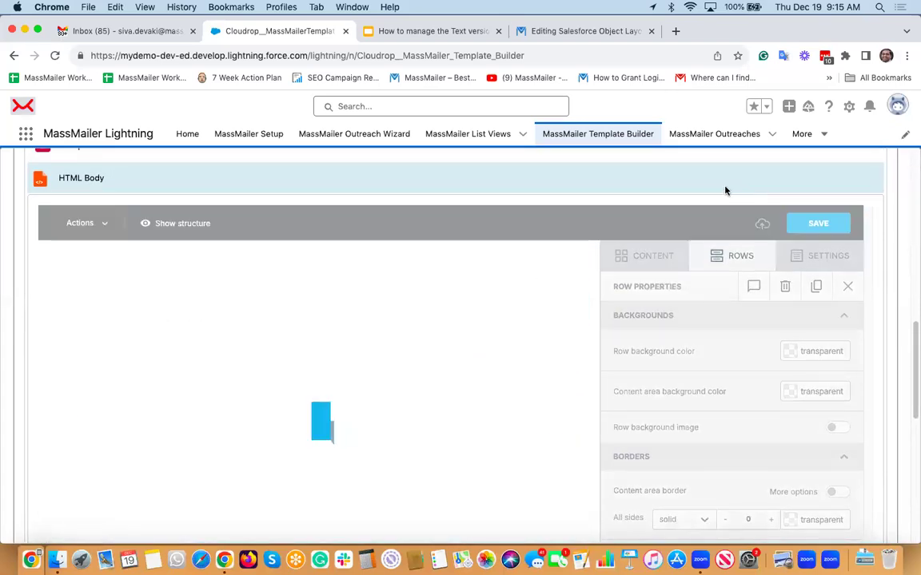
scroll(725, 190, down, 7)
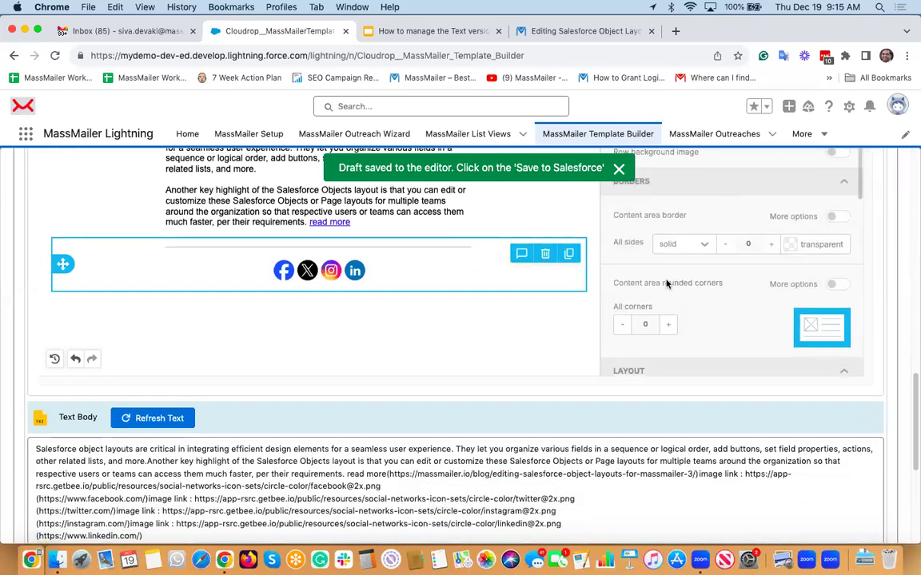
scroll(589, 400, down, 4)
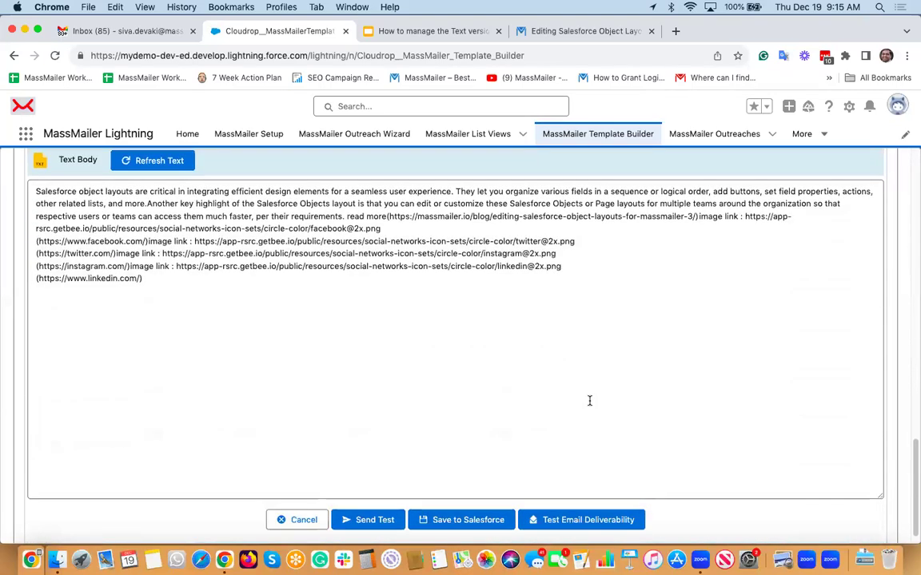
scroll(589, 401, down, 1)
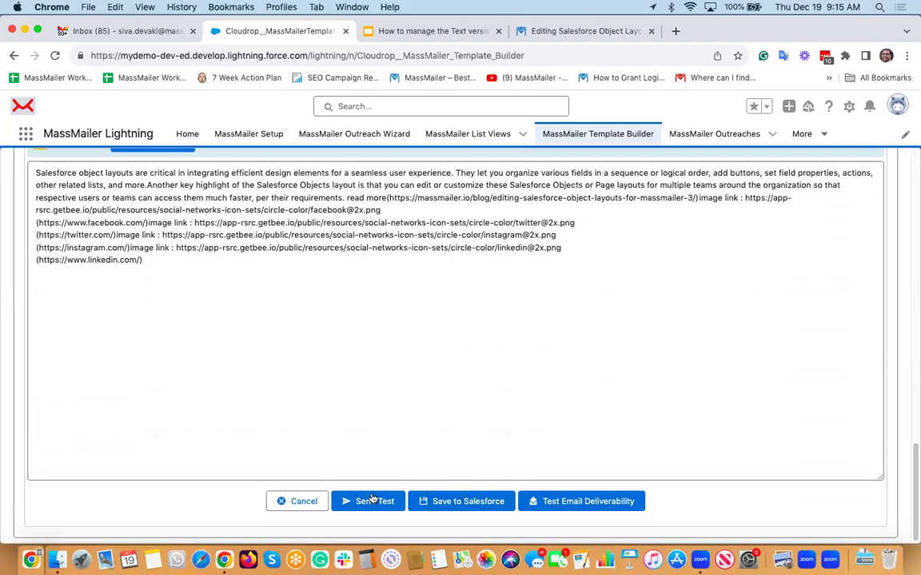
click(461, 503)
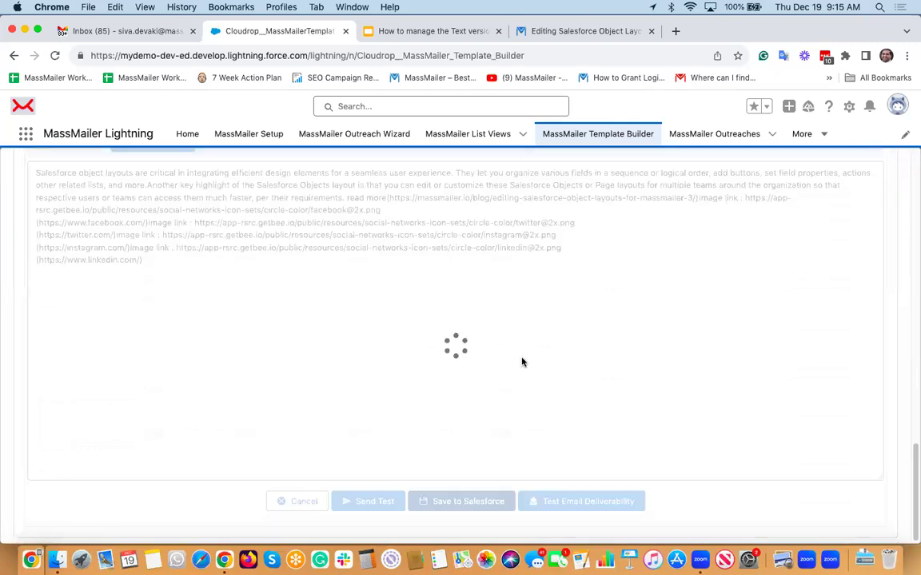
Regenerate the template's text body from the HTML design and compare it with the layout.
scroll(522, 364, up, 3)
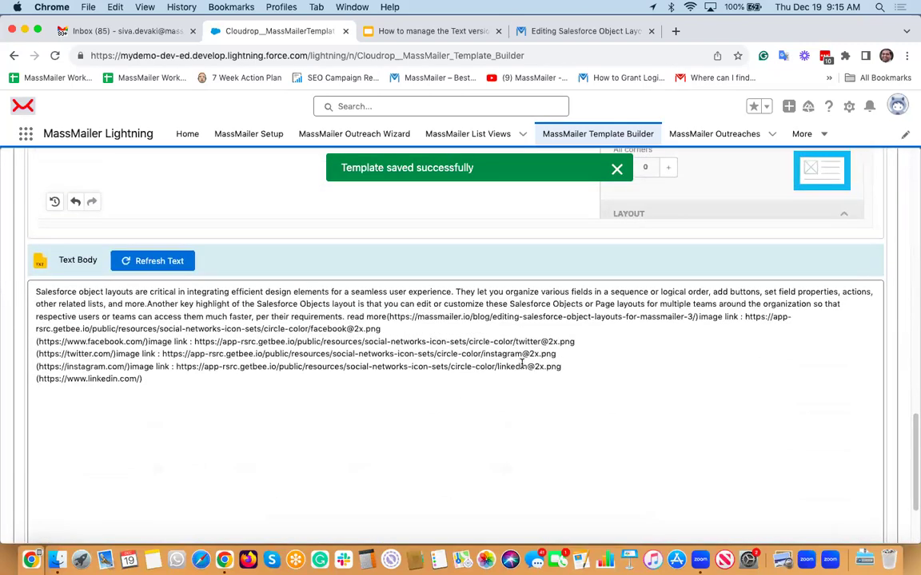
scroll(522, 368, up, 5)
scroll(522, 384, down, 2)
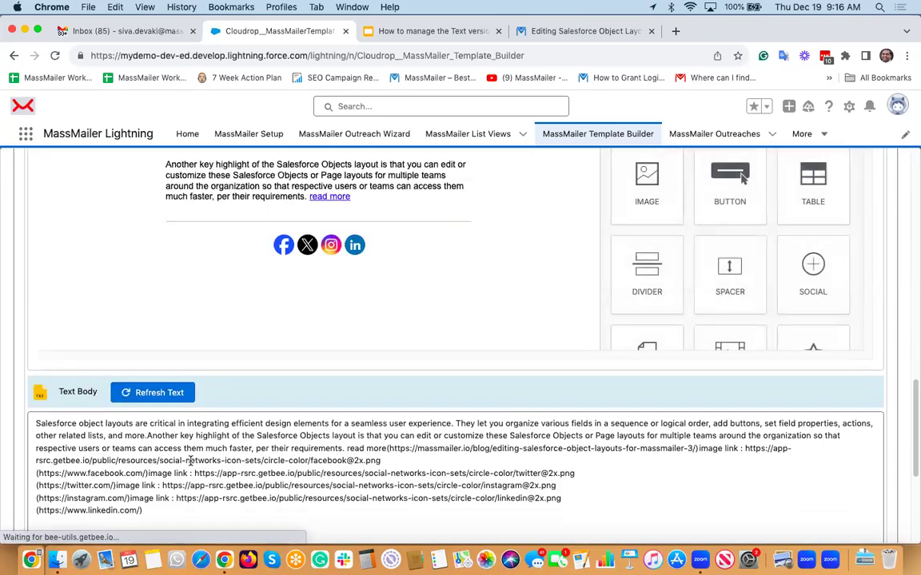
click(171, 393)
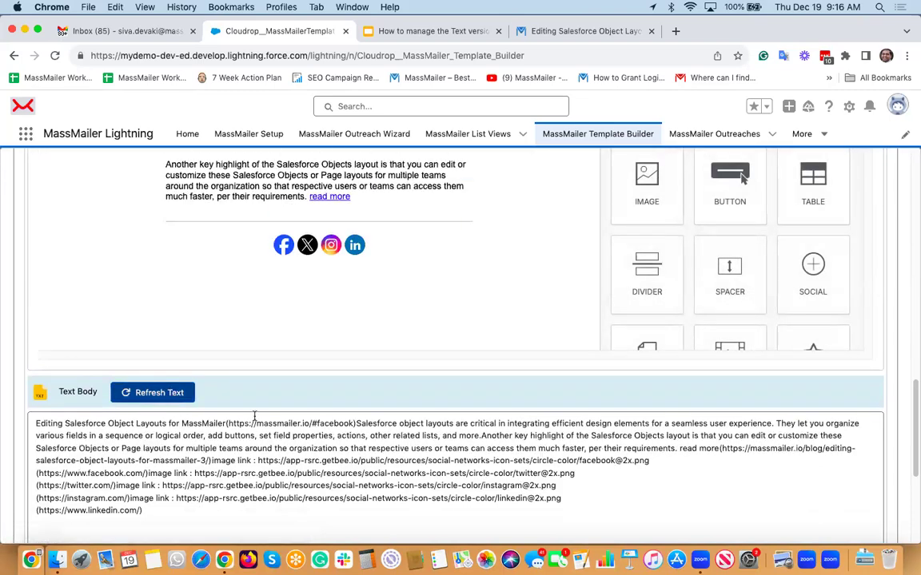
click(227, 428)
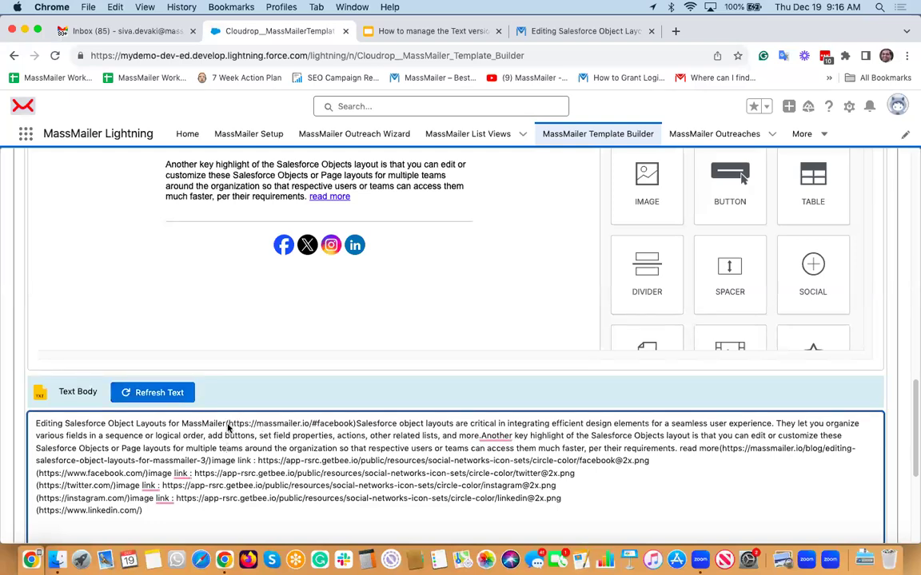
scroll(226, 428, up, 5)
scroll(240, 384, down, 5)
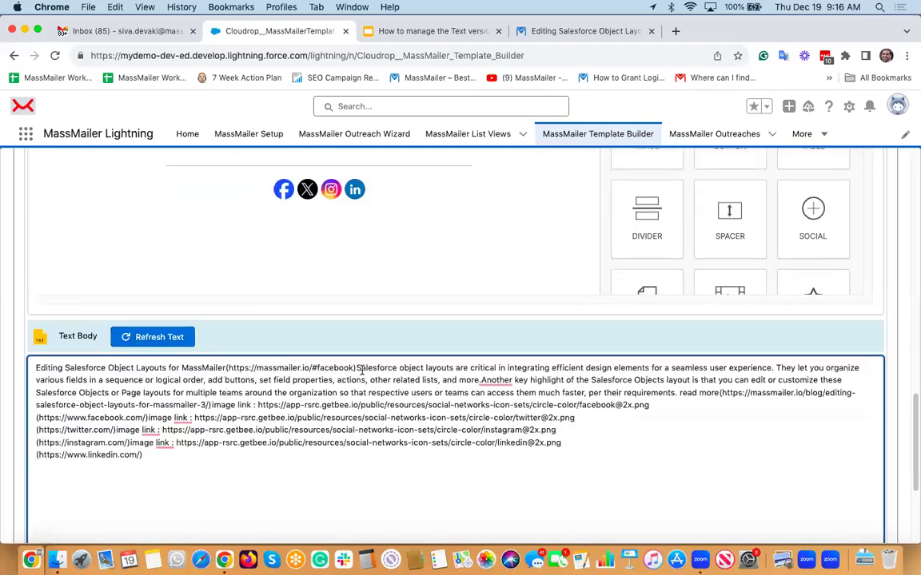
Separate the title, the blog paragraphs, "read more", the blog URL and the social image links with blank lines in the text body.
click(360, 370)
key(Return)
key(Return)
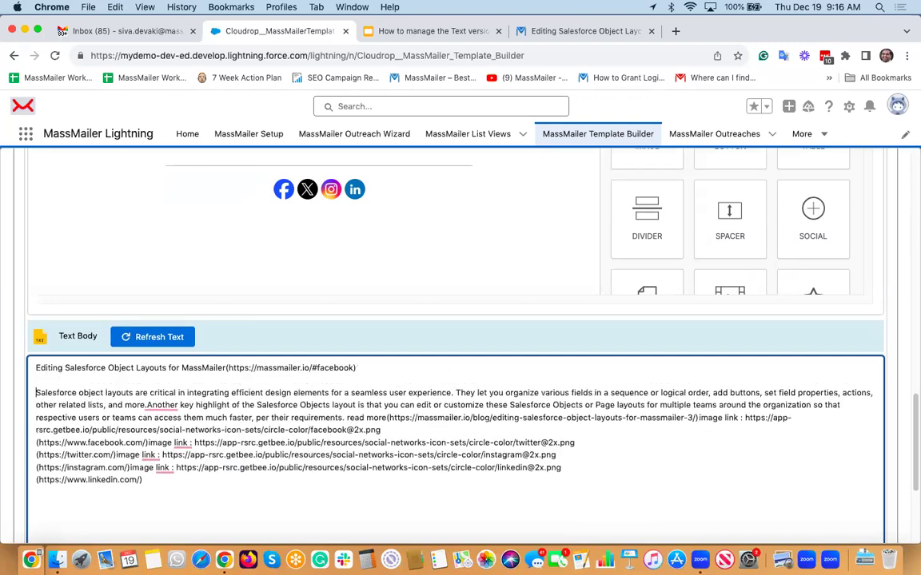
click(389, 419)
key(Return)
key(Return)
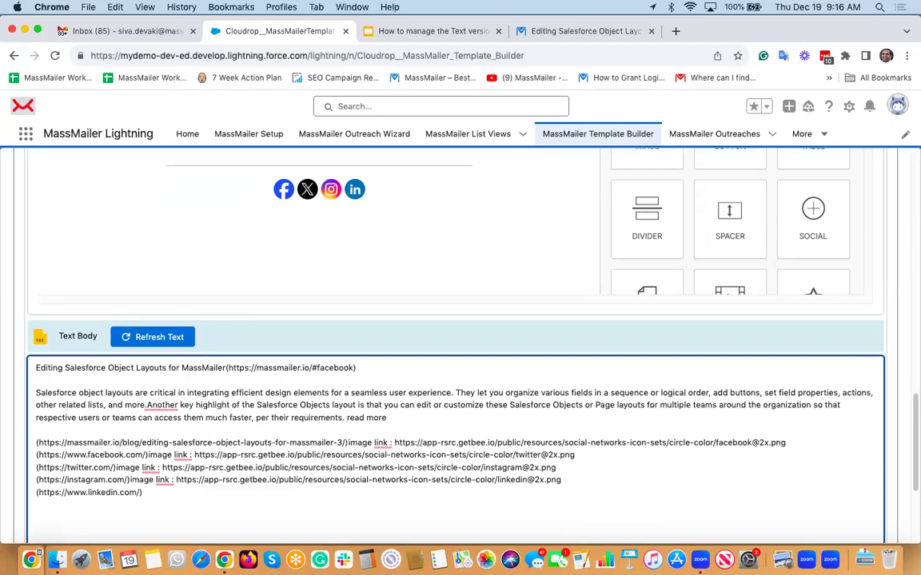
key(Return)
key(Return)
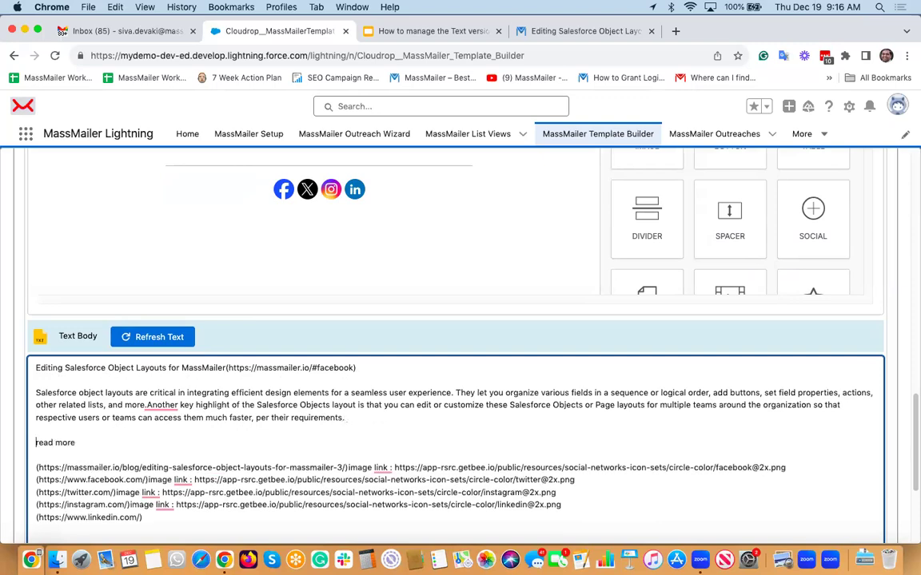
click(341, 468)
key(Return)
key(Return)
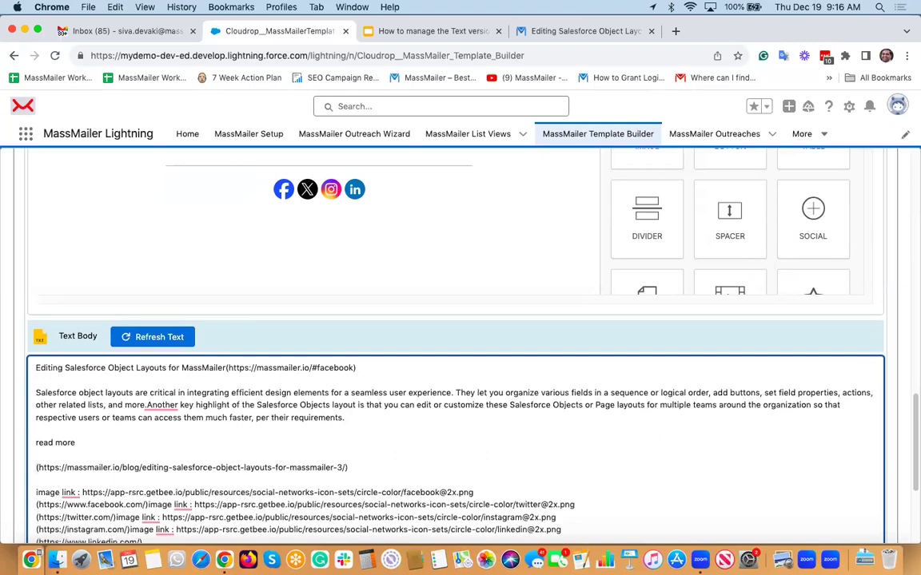
key(BackSpace)
key(BackSpace)
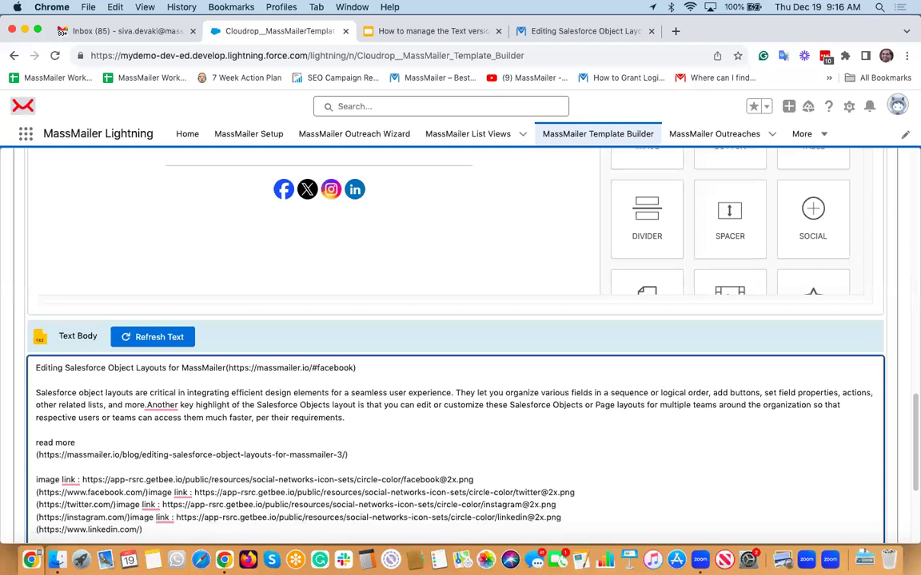
key(Return)
key(Delete)
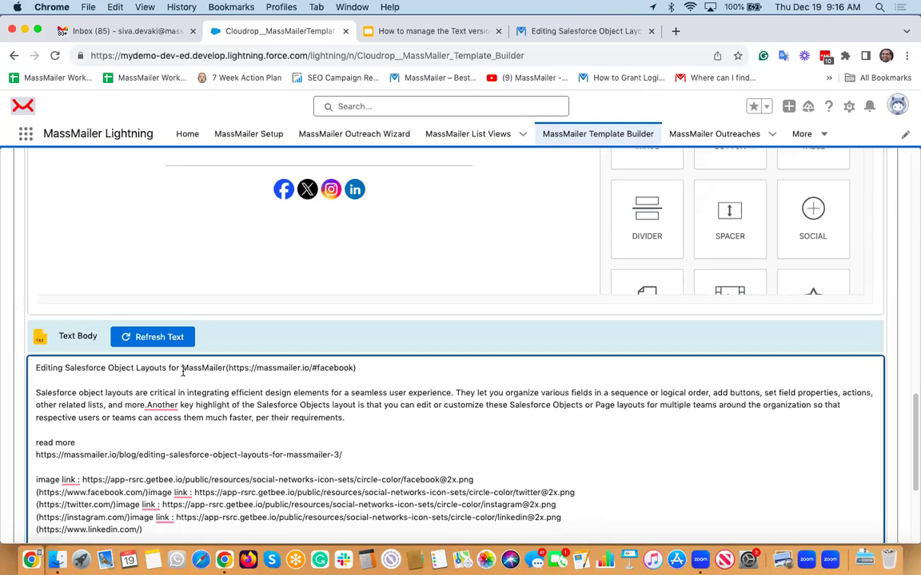
drag(228, 368, 357, 368)
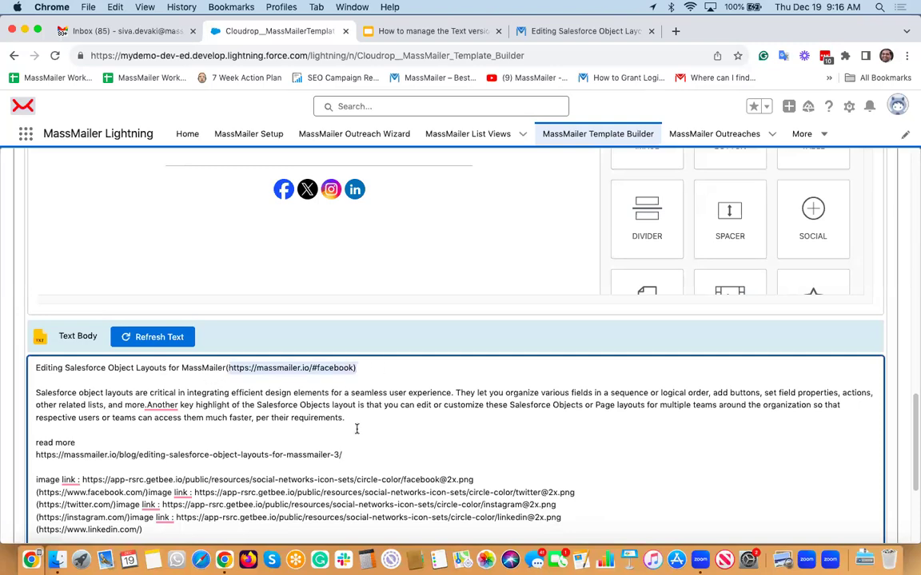
key(BackSpace)
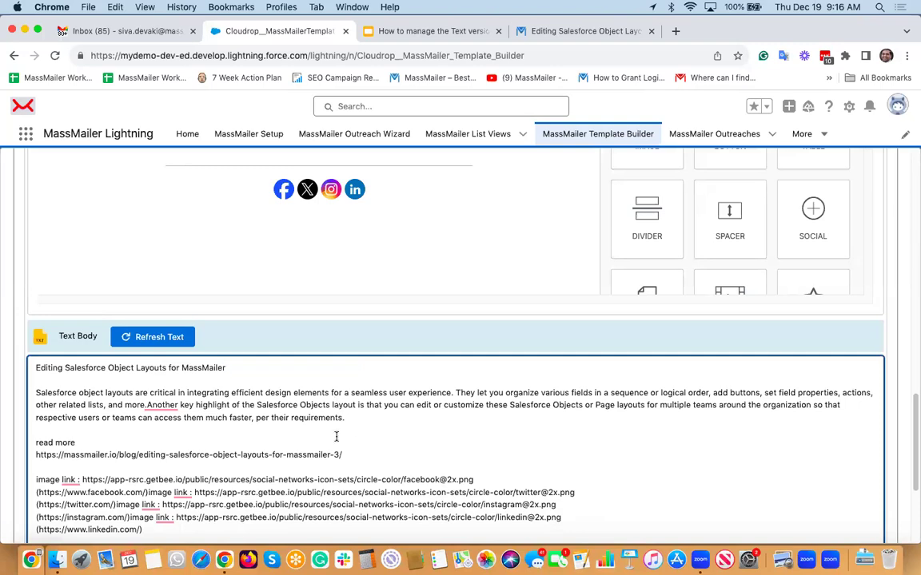
Add the missing space before "Another" and delete "image link :" before the Facebook icon URL in the text body.
mouse_move(161, 406)
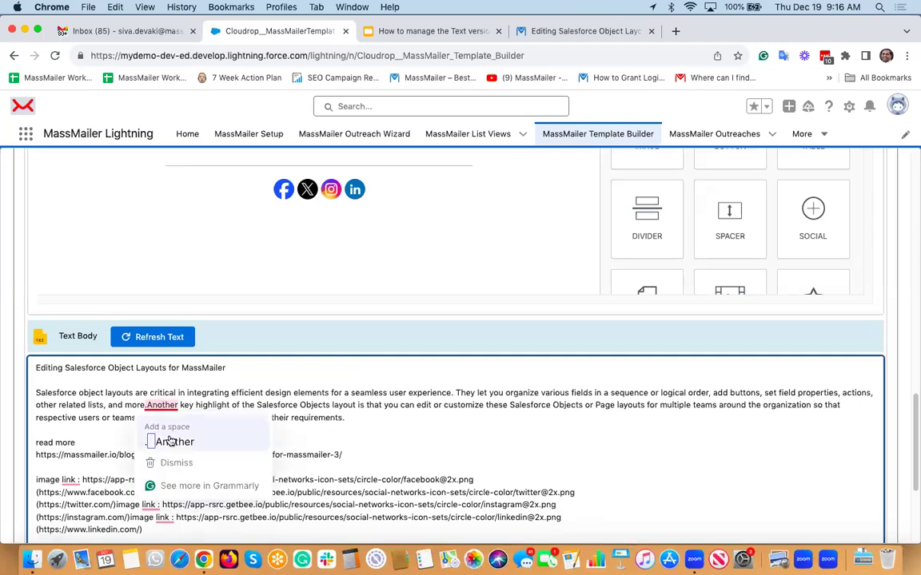
click(169, 441)
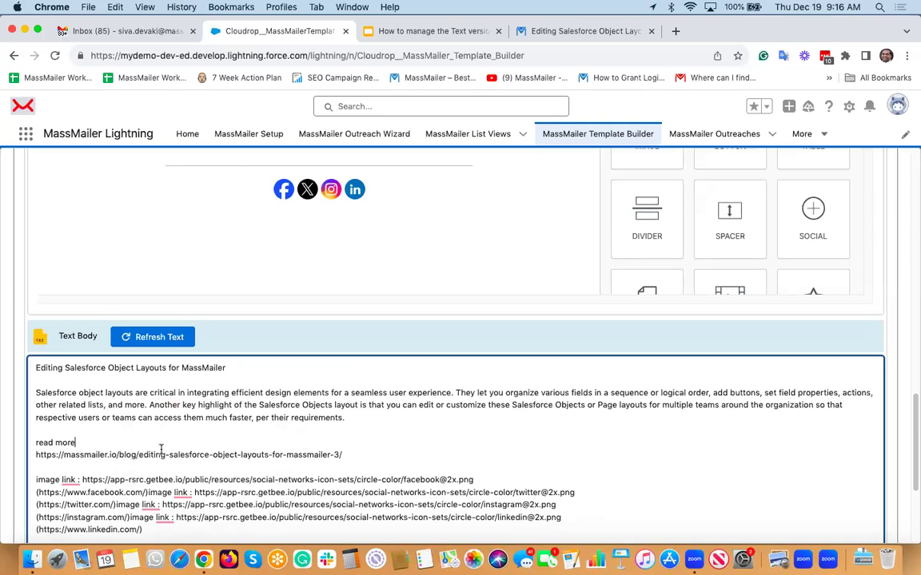
scroll(87, 436, down, 2)
click(81, 416)
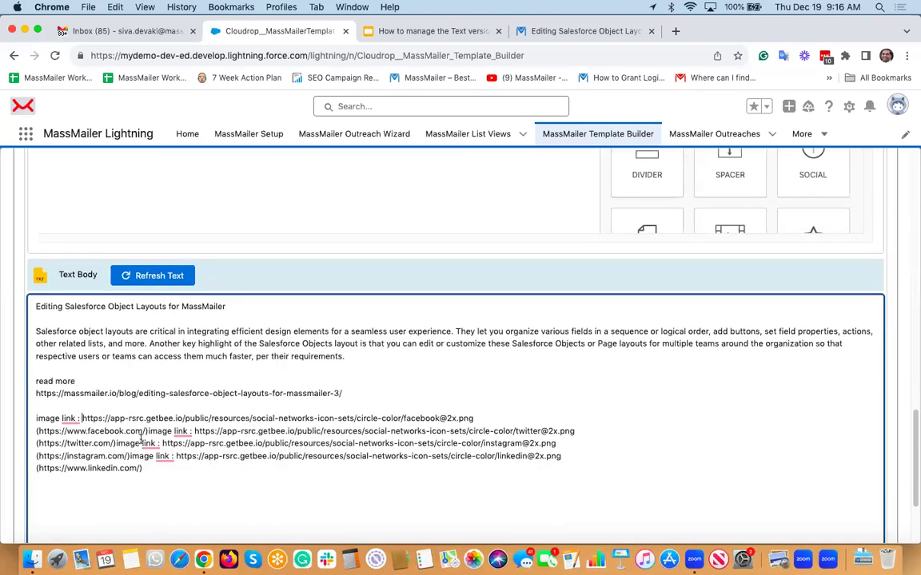
key(BackSpace)
key(BackSpace)
key(BackSpace)
key(BackSpace)
key(BackSpace)
key(BackSpace)
key(BackSpace)
key(BackSpace)
key(BackSpace)
key(BackSpace)
key(BackSpace)
key(BackSpace)
key(BackSpace)
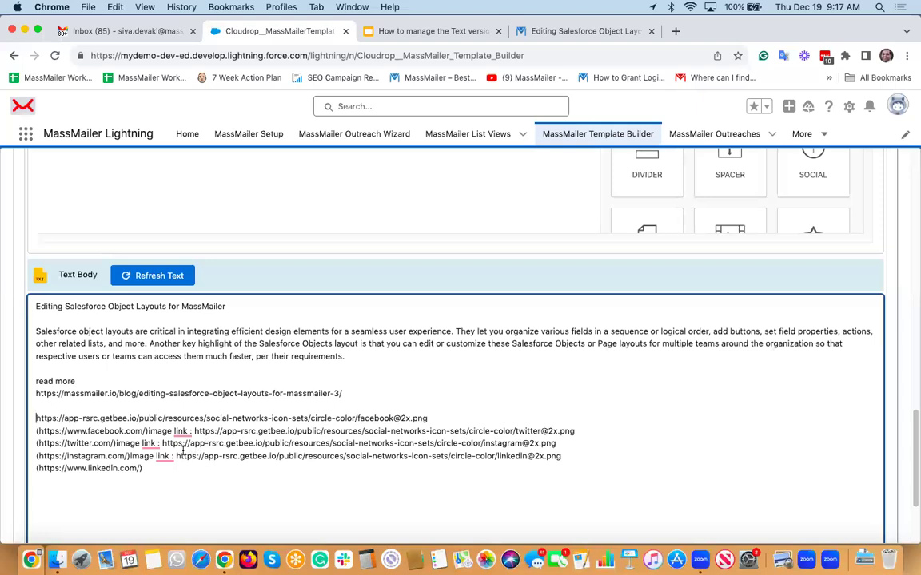
scroll(328, 360, up, 5)
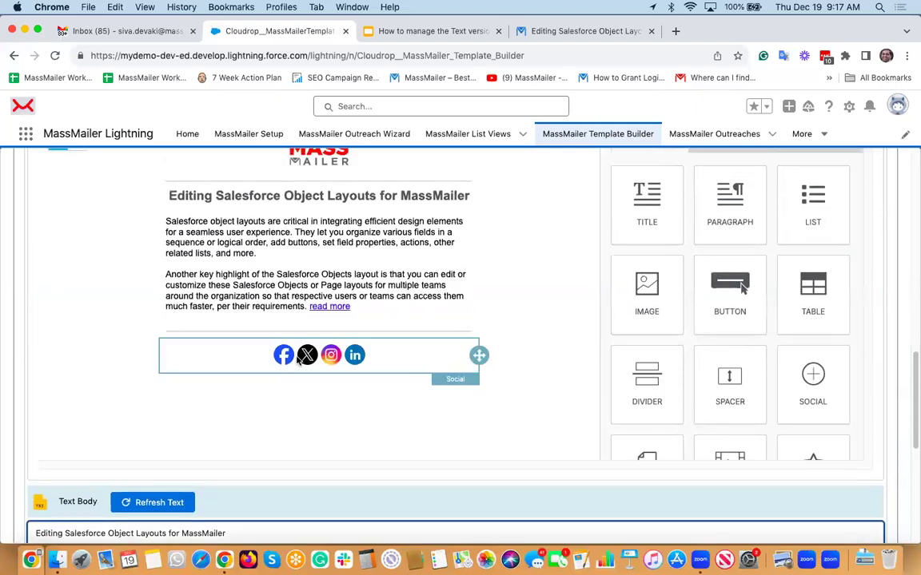
click(297, 360)
click(785, 300)
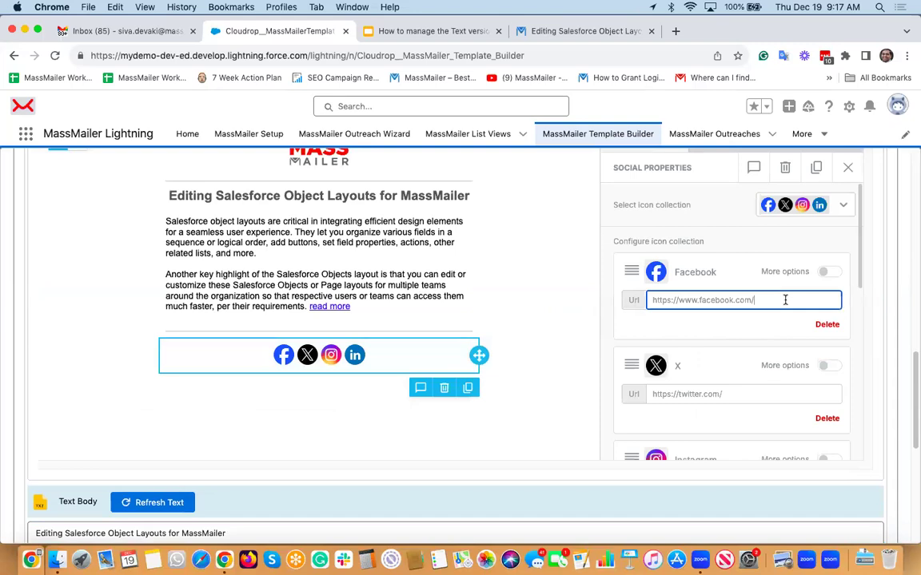
text(massmailer)
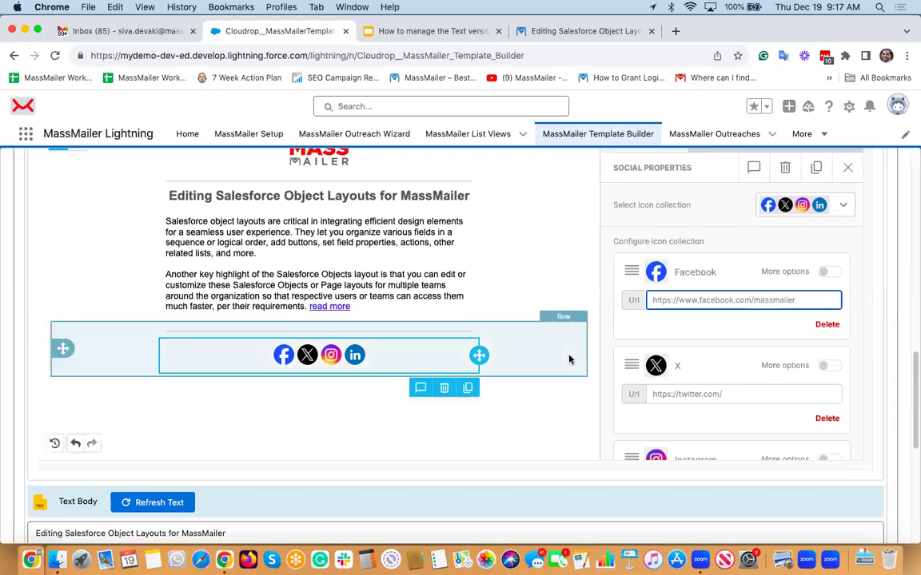
Put a line break after the Facebook URL and delete the Twitter, Instagram and LinkedIn image links from the text body.
scroll(569, 360, down, 5)
scroll(569, 360, down, 3)
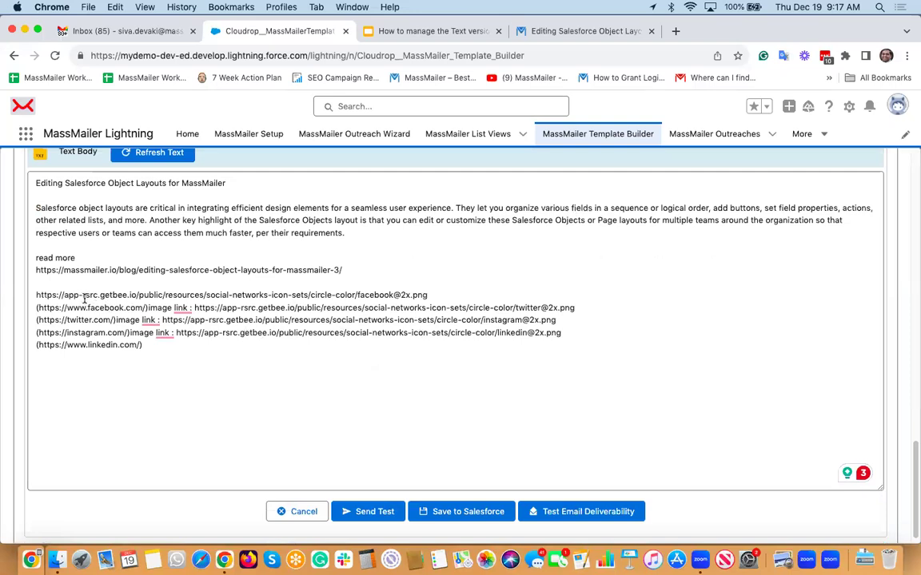
click(43, 294)
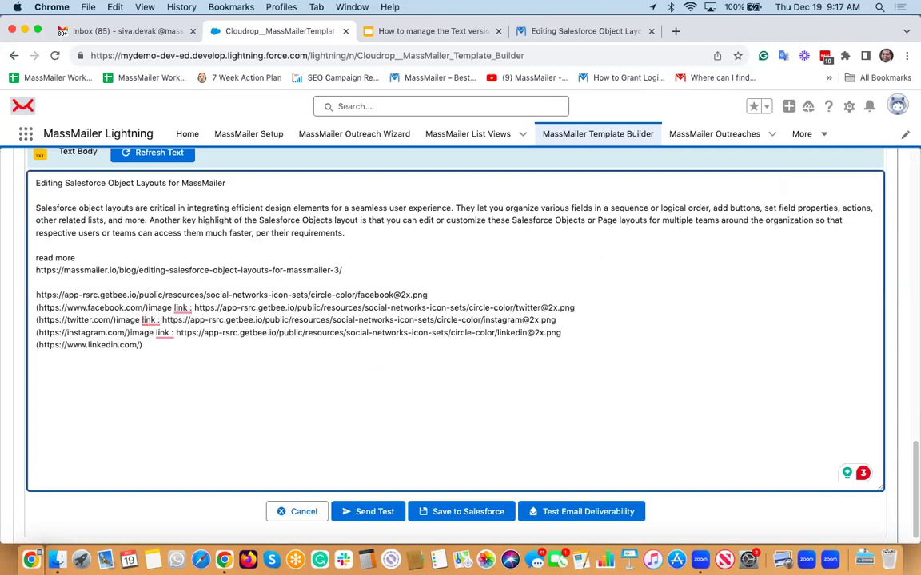
key(Return)
key(Return)
key(shift+Down)
key(BackSpace)
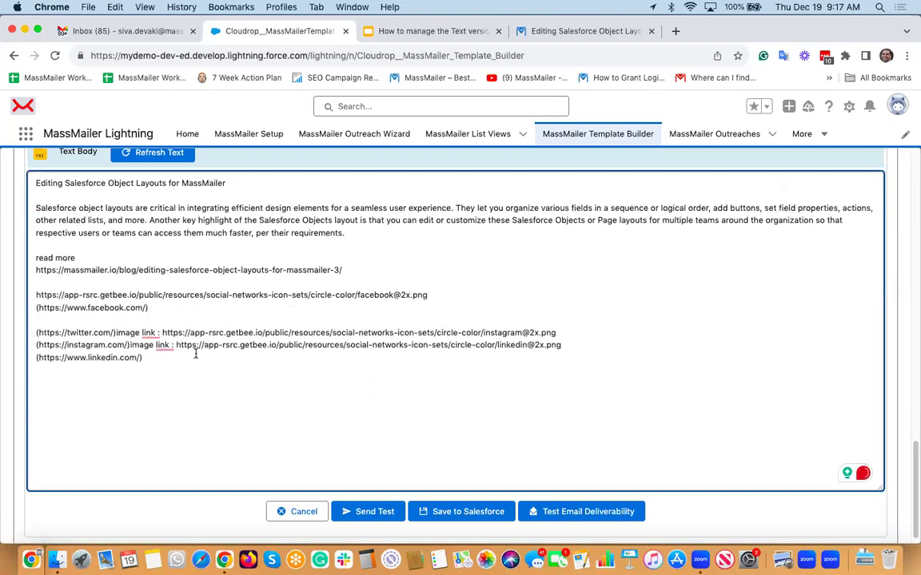
drag(560, 333, 117, 332)
key(BackSpace)
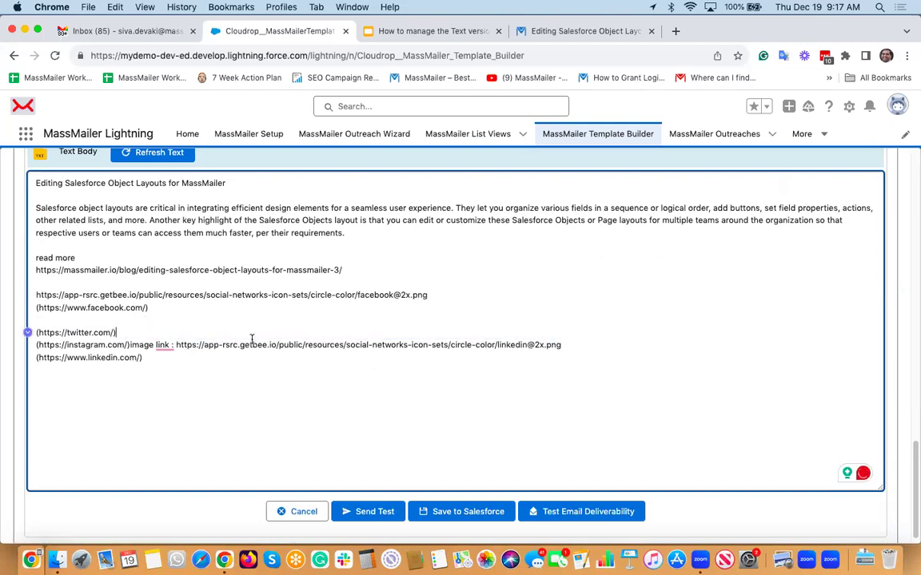
click(127, 345)
drag(562, 345, 129, 344)
key(BackSpace)
click(117, 333)
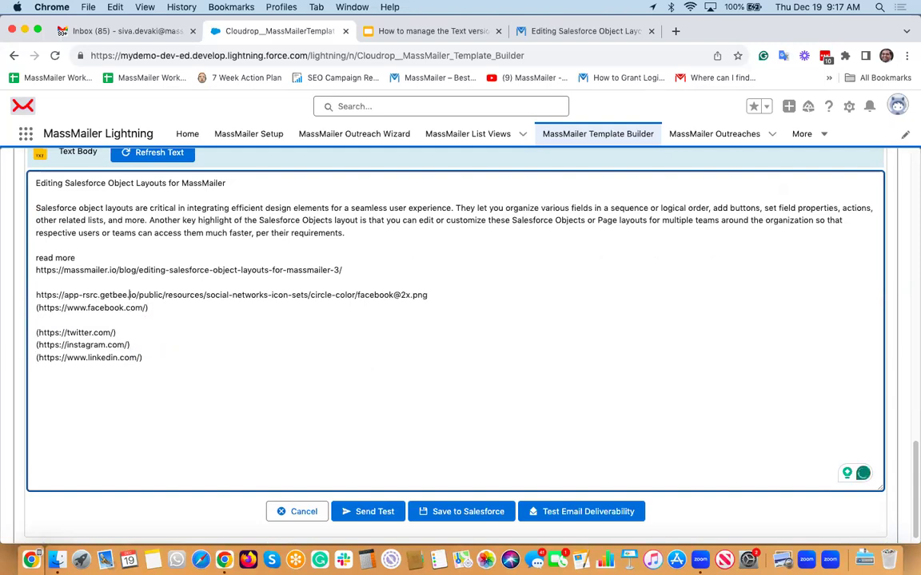
Replace the Facebook image link in the text body with the line "Click here for our social channels".
drag(35, 295, 428, 295)
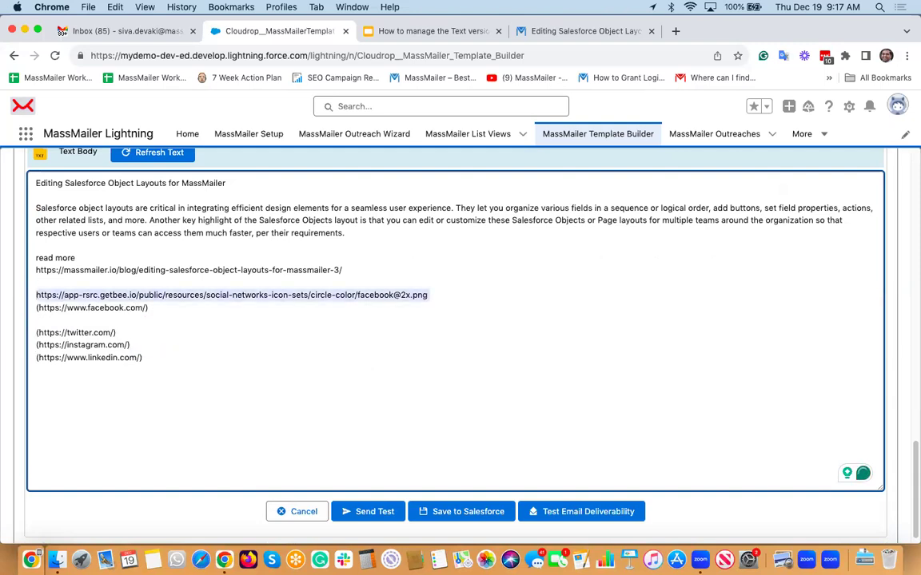
key(BackSpace)
key(Return)
text(C)
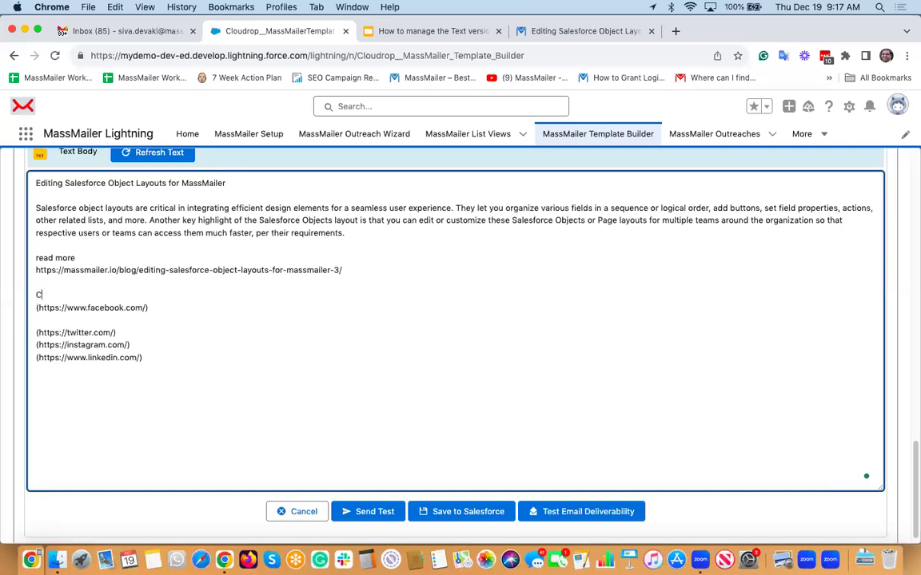
text(lick here for our social channels)
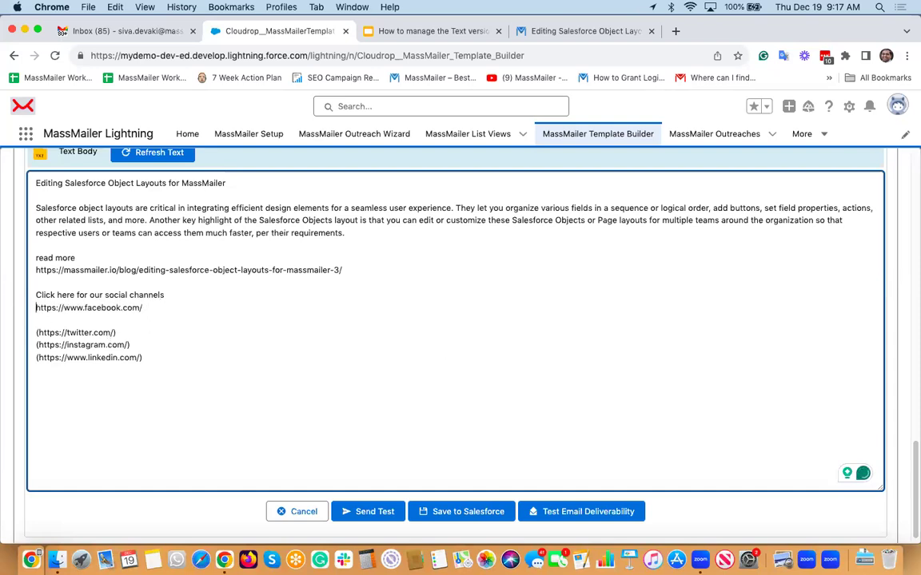
Remove the parentheses and the blank line from the social URLs, and drop the trailing slash from the Twitter, Instagram and LinkedIn ones.
key(Up)
key(Delete)
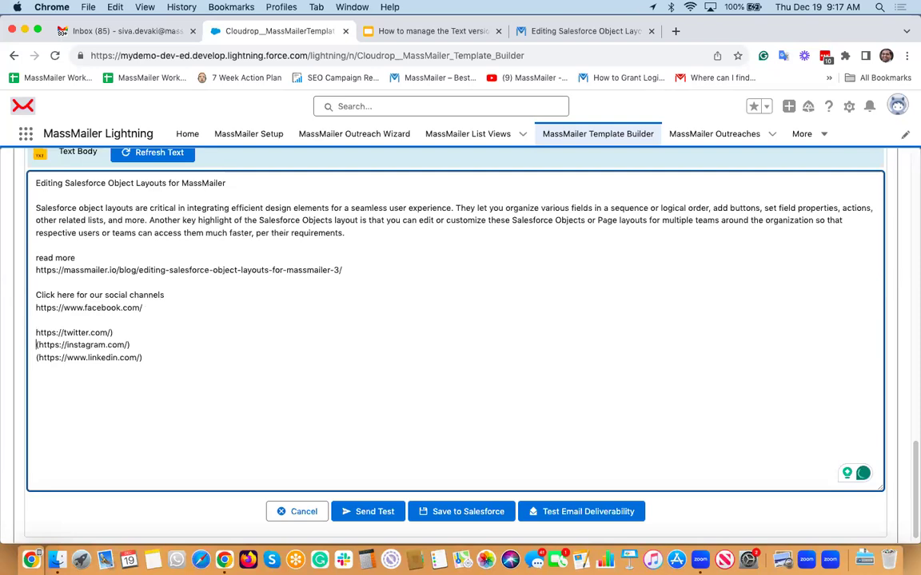
key(Down)
key(Delete)
key(Down)
key(Delete)
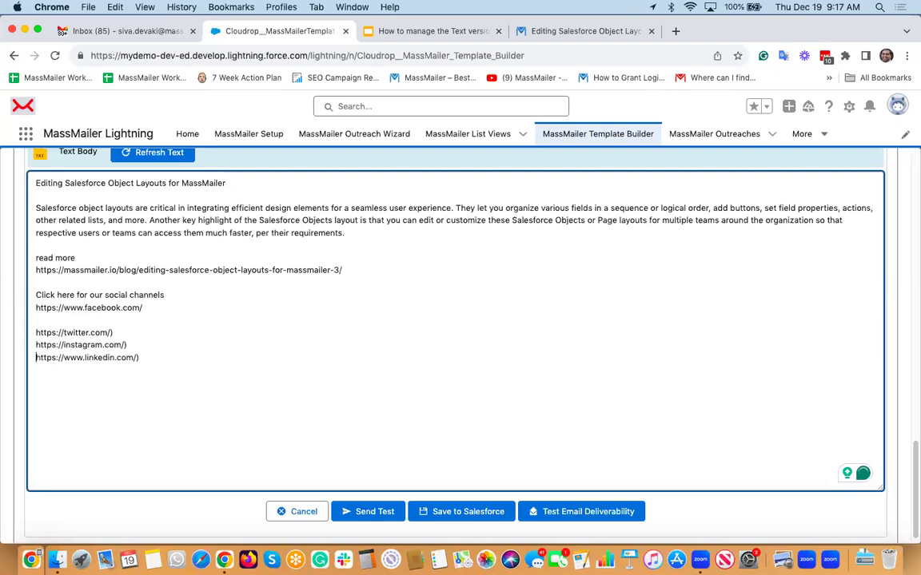
key(BackSpace)
key(Up)
key(BackSpace)
key(BackSpace)
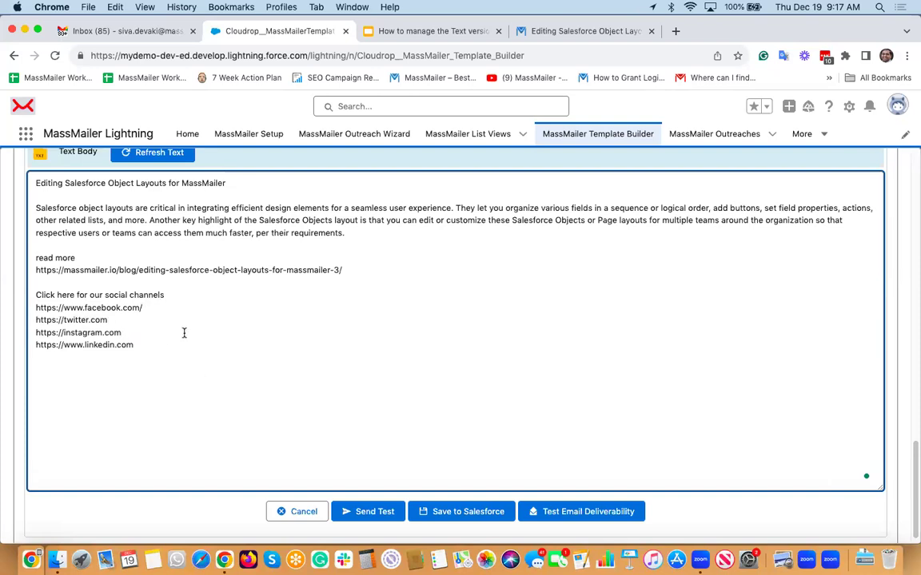
text(massmailer)
key(Down)
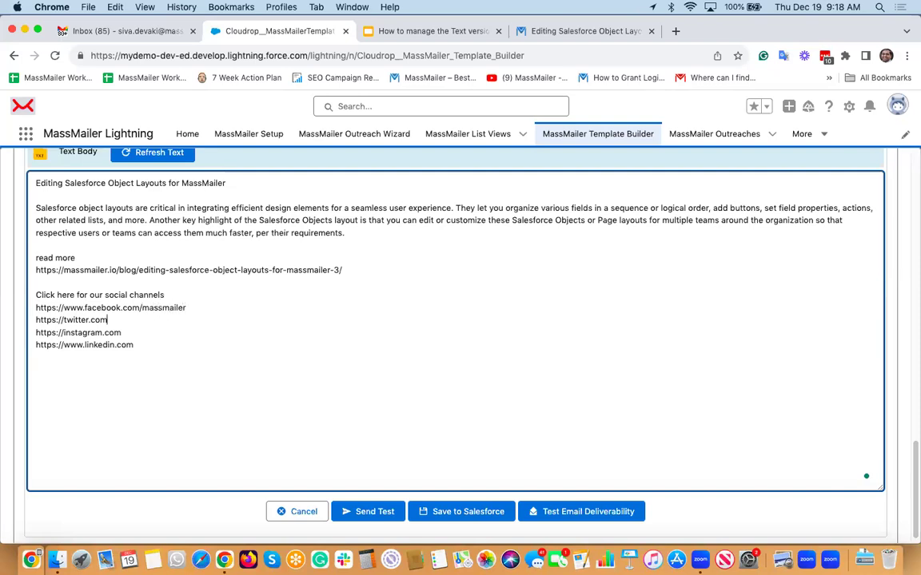
text(/massmailer)
Insert a blank line between "read more" and the blog URL in the text body.
scroll(118, 304, up, 1)
click(117, 303)
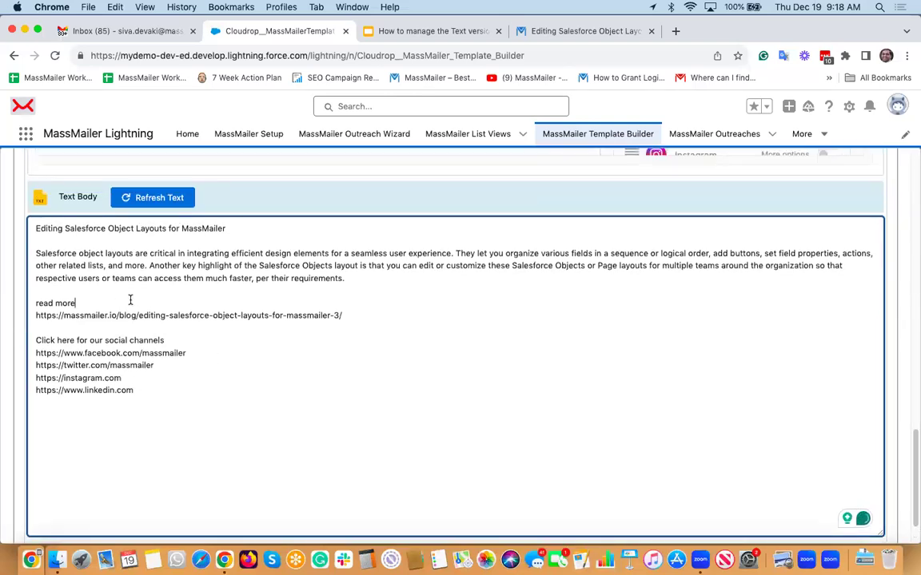
key(Return)
key(Up)
key(Up)
key(Up)
key(Up)
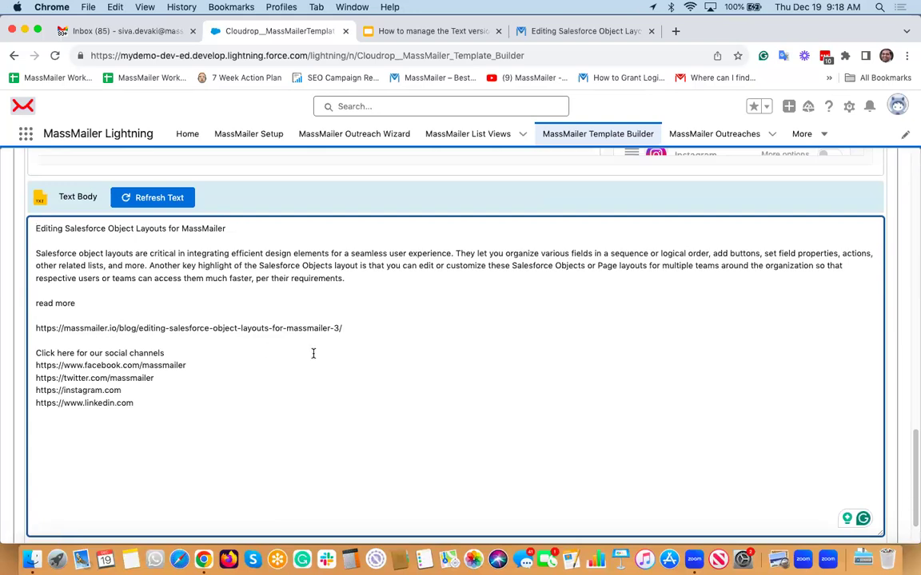
Compare the text body with the HTML design, then save the design in the editor and the template to Salesforce.
scroll(313, 353, up, 4)
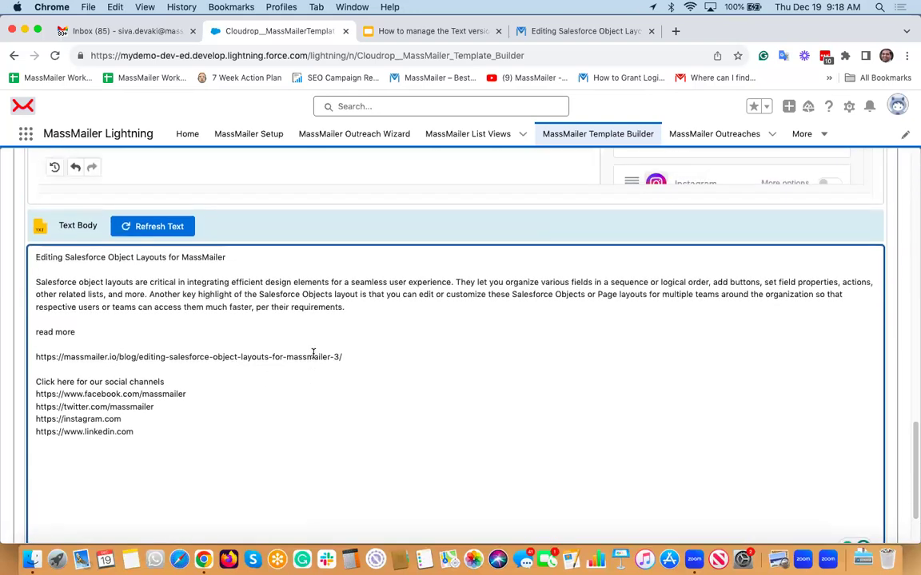
scroll(211, 365, down, 3)
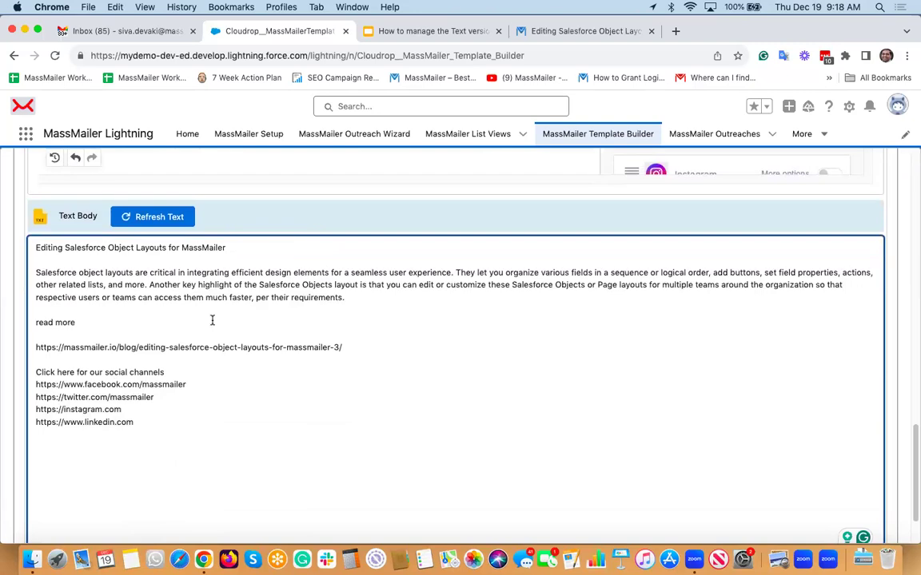
scroll(350, 384, up, 5)
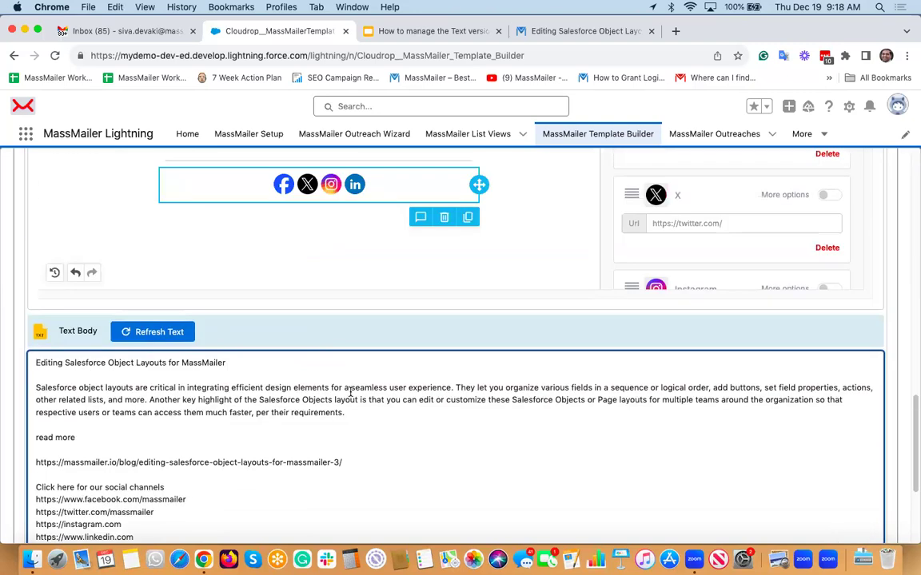
scroll(582, 339, down, 3)
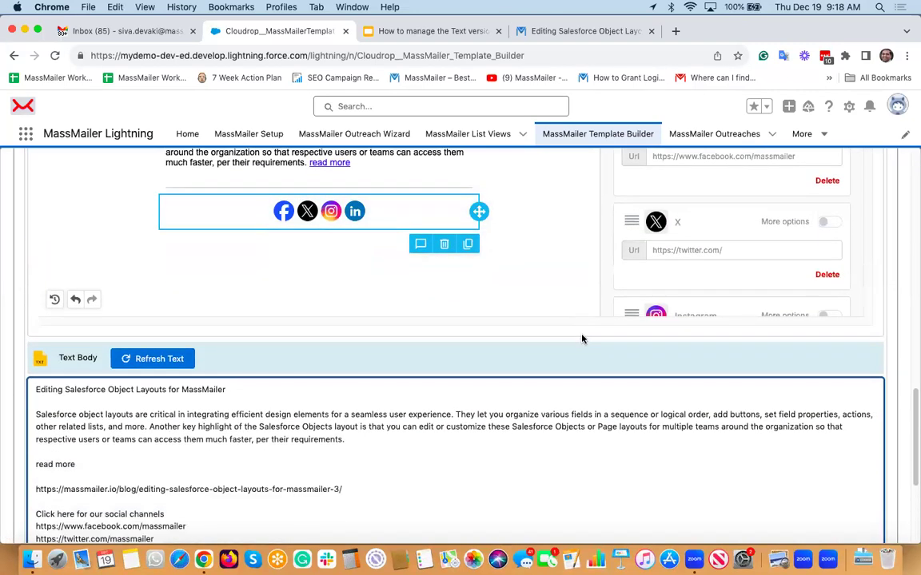
scroll(582, 339, up, 6)
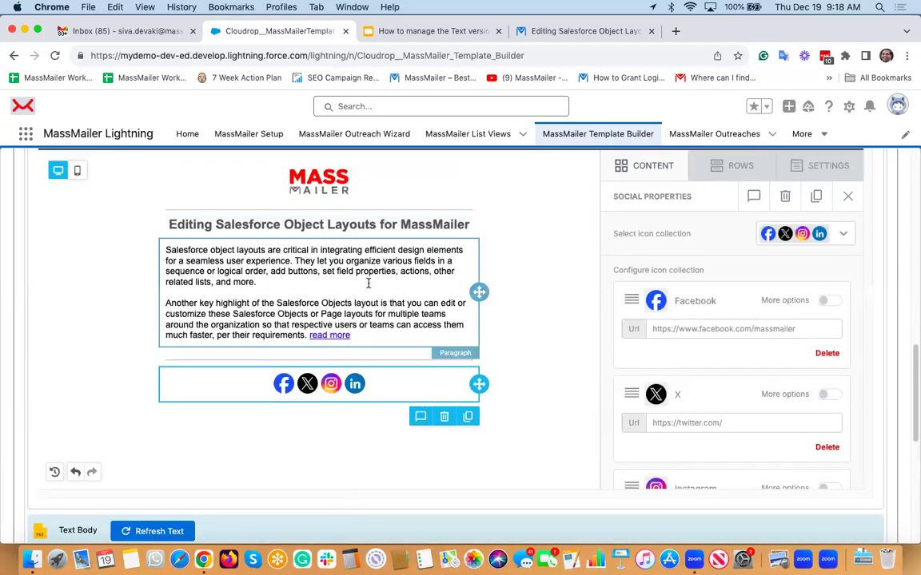
scroll(368, 283, down, 2)
scroll(367, 284, up, 10)
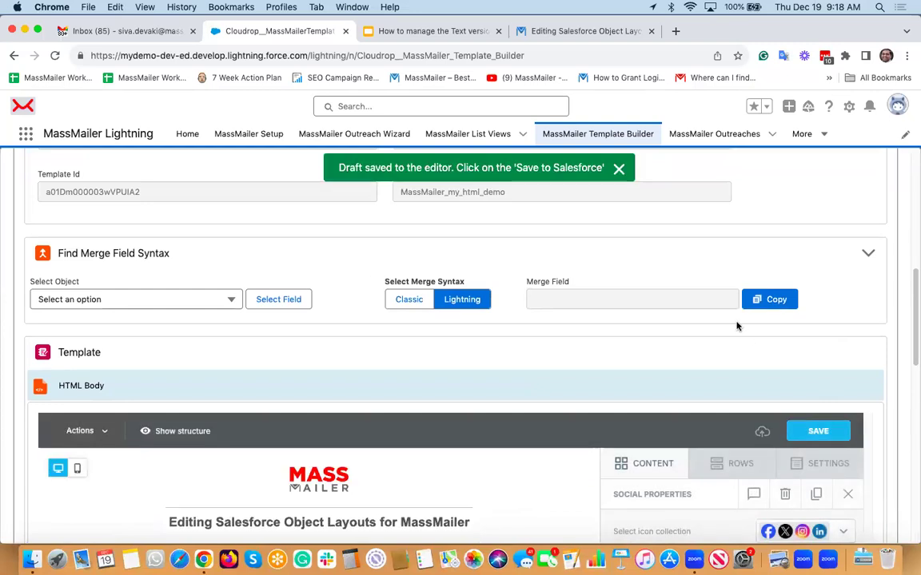
scroll(737, 326, down, 15)
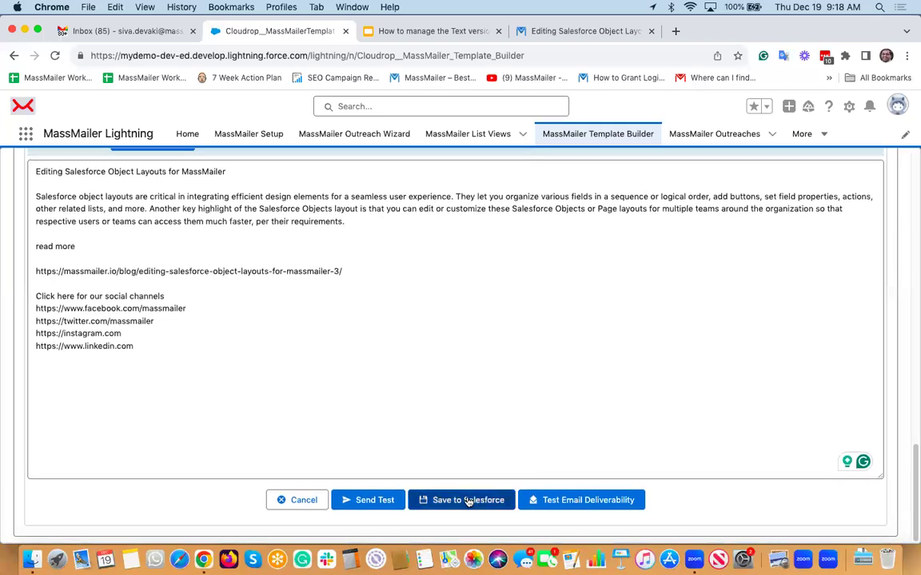
click(471, 497)
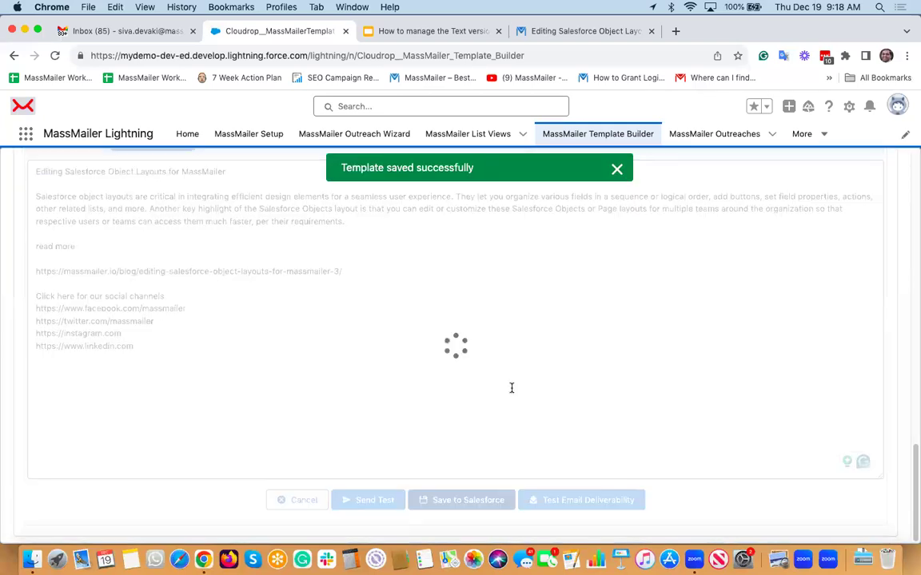
Add "this is updated..." before the "read more" link in the HTML paragraph and check the text body against it.
scroll(510, 386, up, 10)
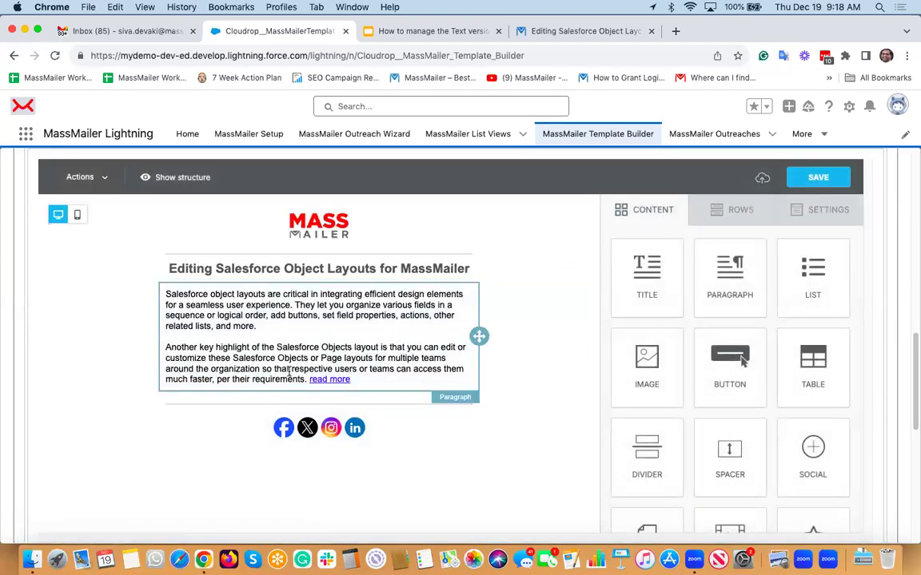
click(287, 371)
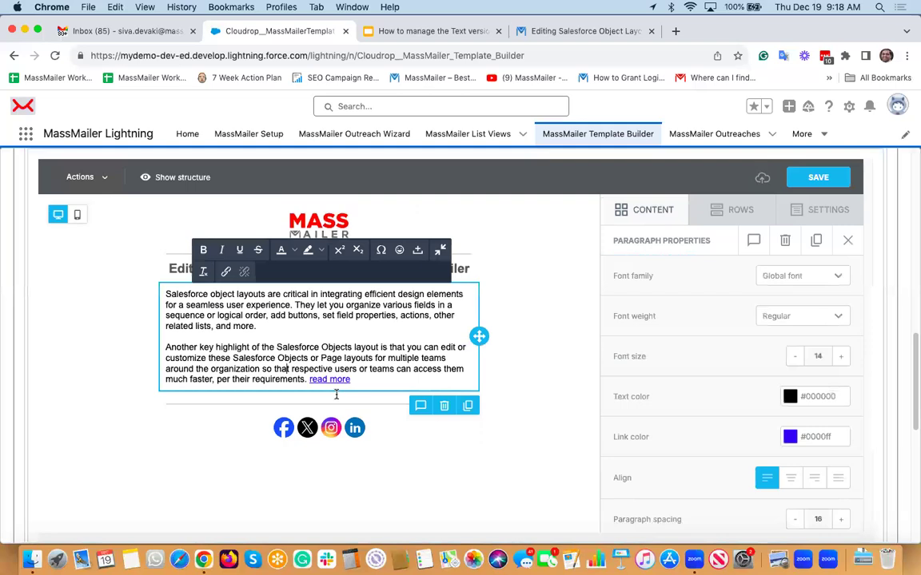
click(304, 371)
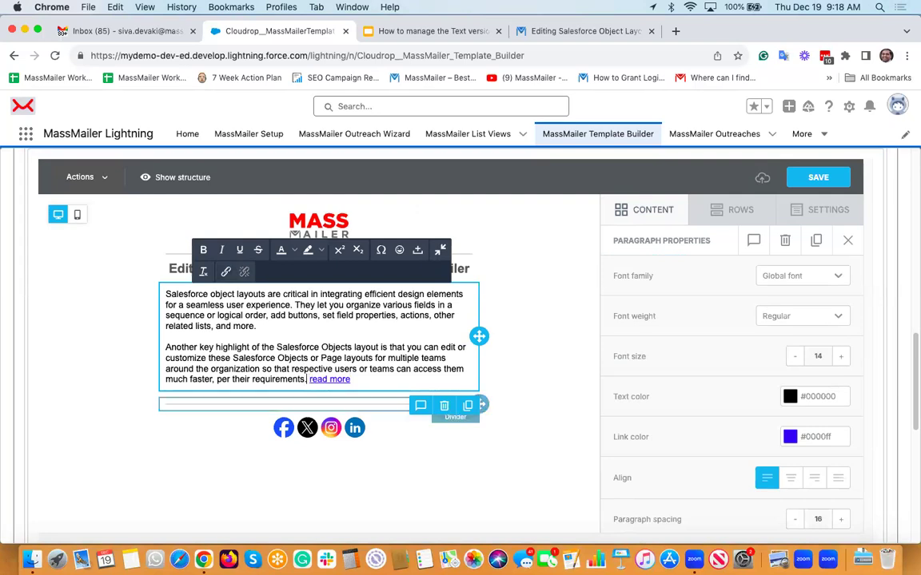
text(this is )
text(update)
text(d...)
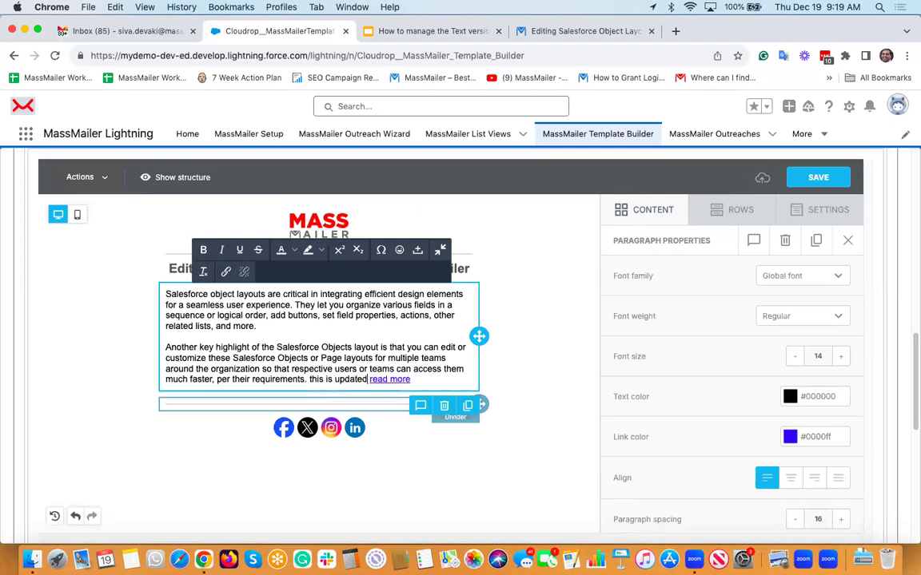
scroll(392, 396, down, 3)
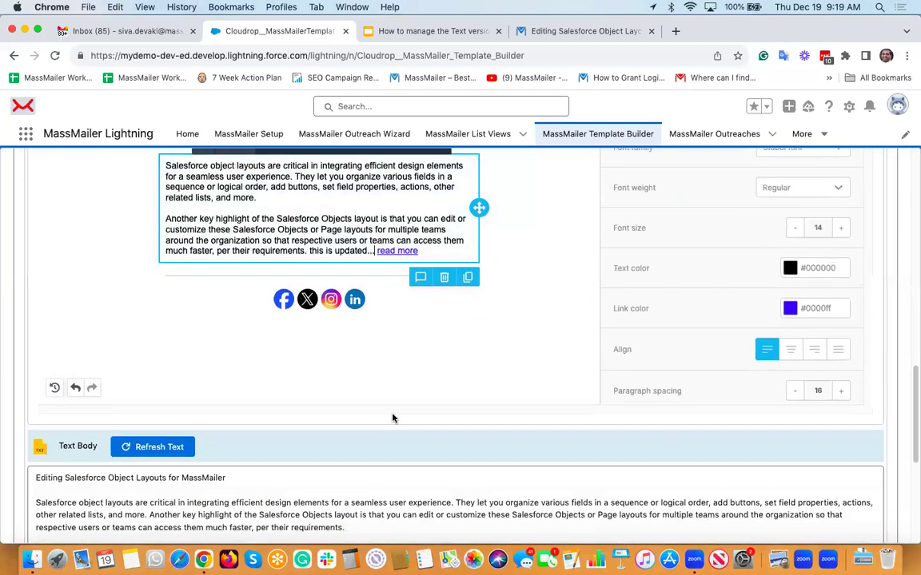
scroll(352, 278, down, 4)
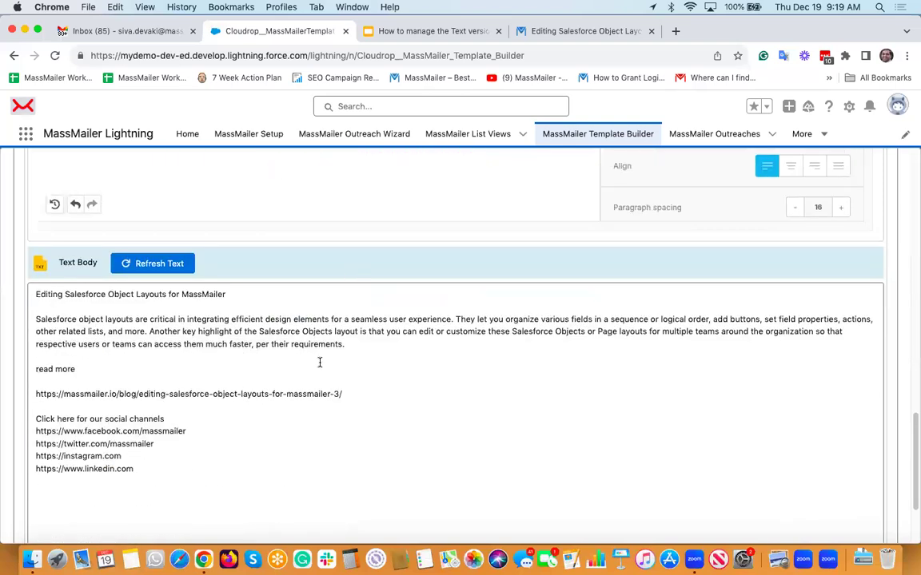
Add "this is updated..." to the end of the main paragraph in the text body, after "per their requirements.".
click(363, 345)
text(this is updated...)
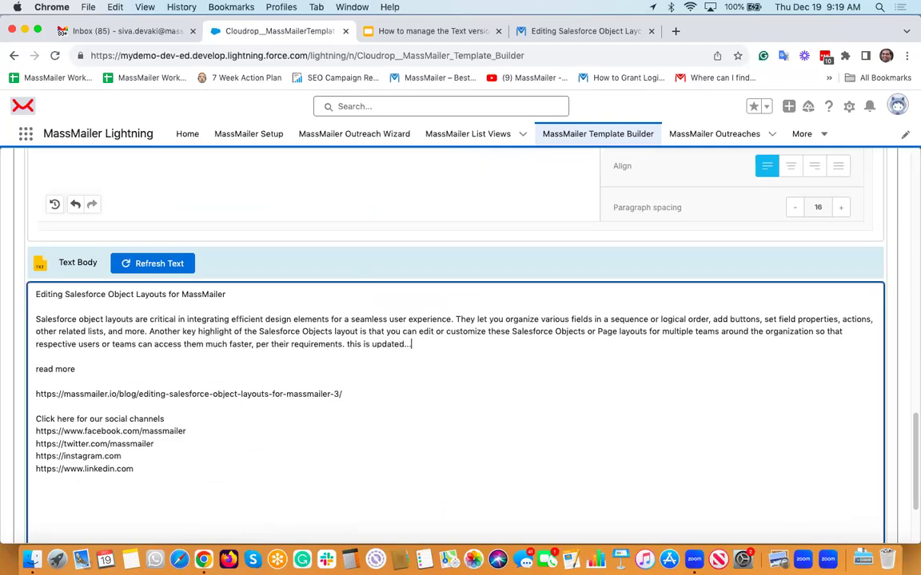
scroll(467, 364, down, 3)
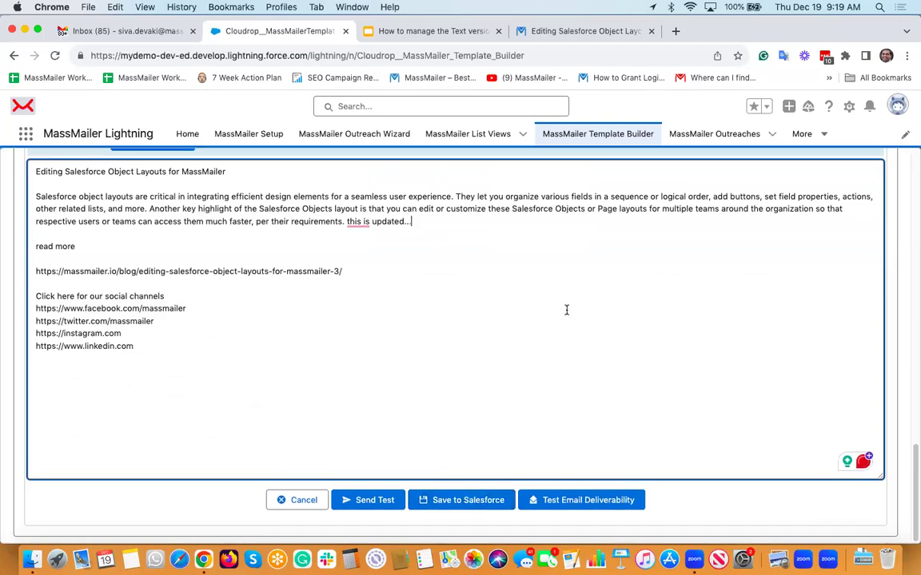
Save the HTML design in the editor and save the template to Salesforce.
scroll(567, 310, up, 7)
click(830, 228)
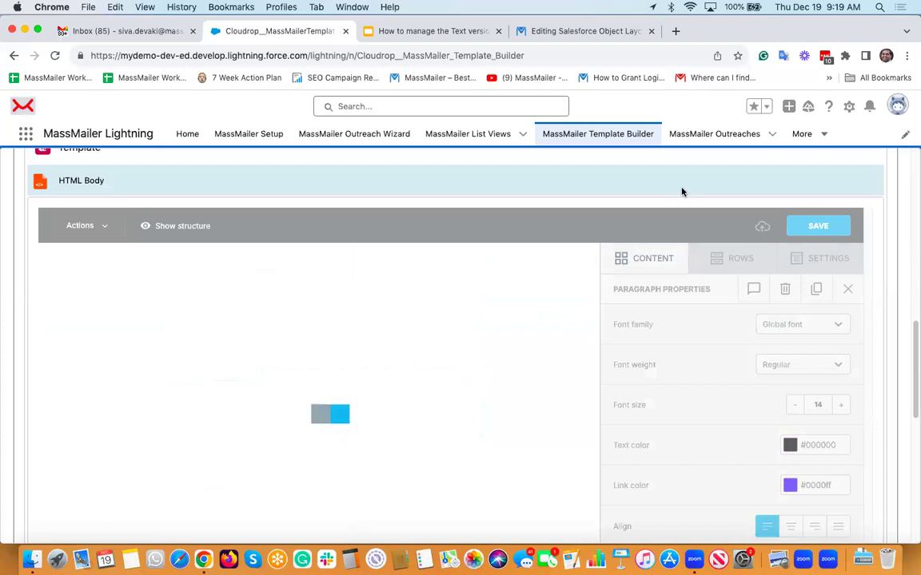
scroll(683, 216, down, 8)
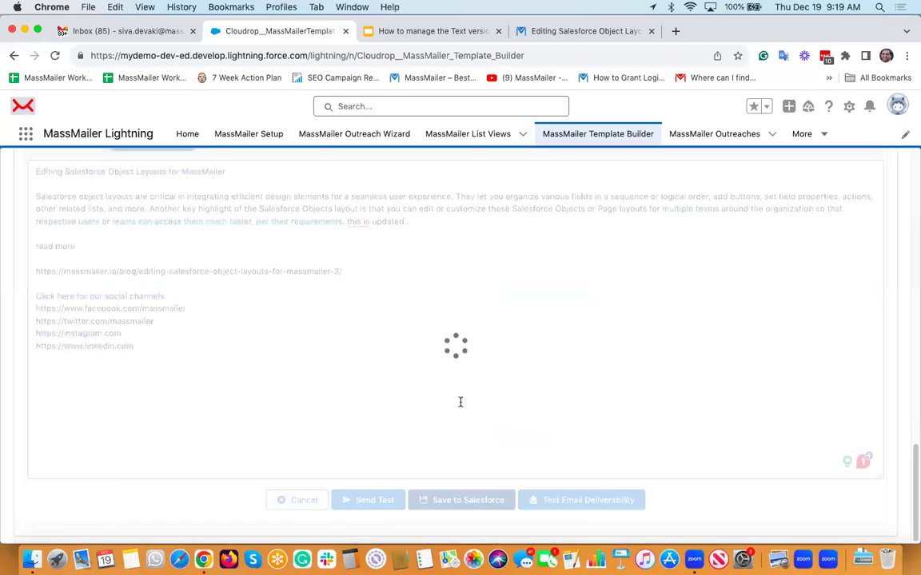
Compare the text body's updated paragraph, blog link and social links with the HTML design.
scroll(461, 406, up, 1)
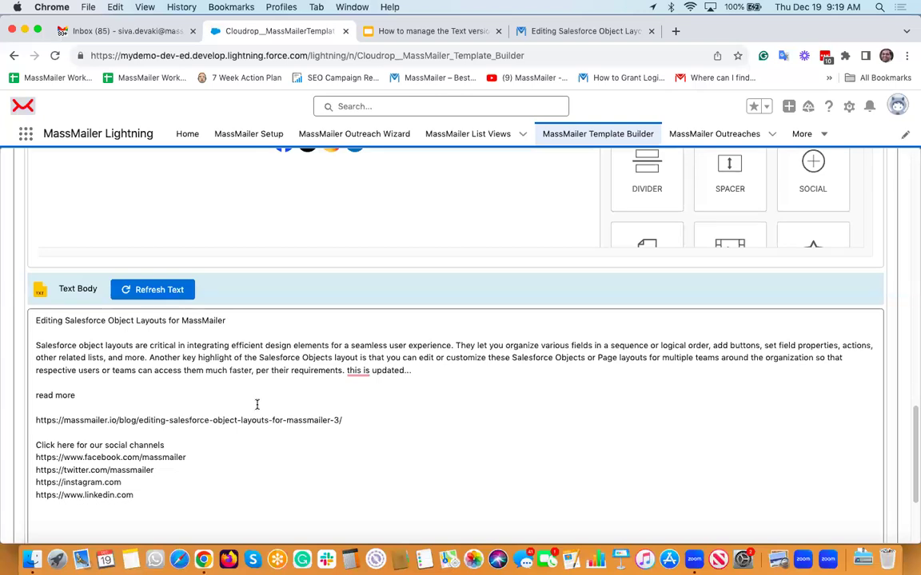
scroll(257, 404, up, 5)
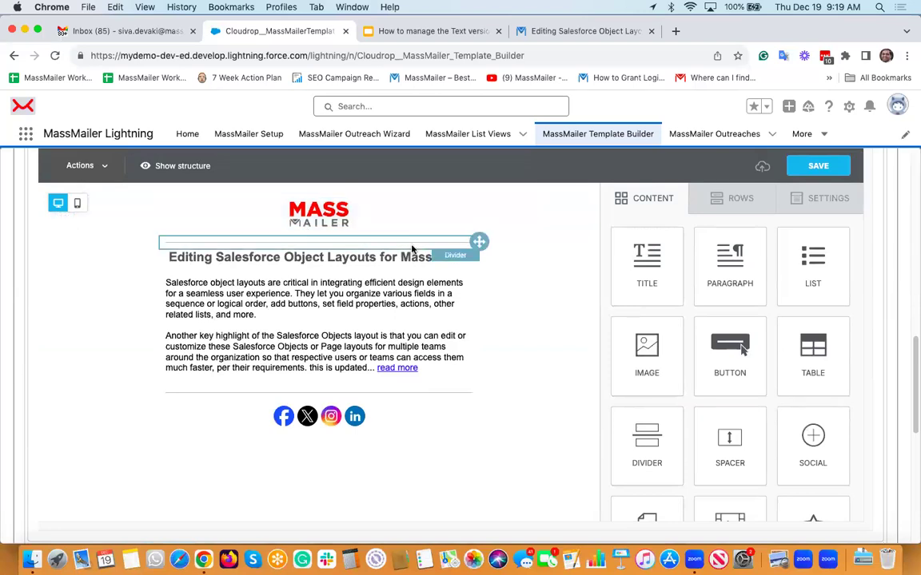
scroll(411, 251, down, 10)
scroll(252, 253, up, 2)
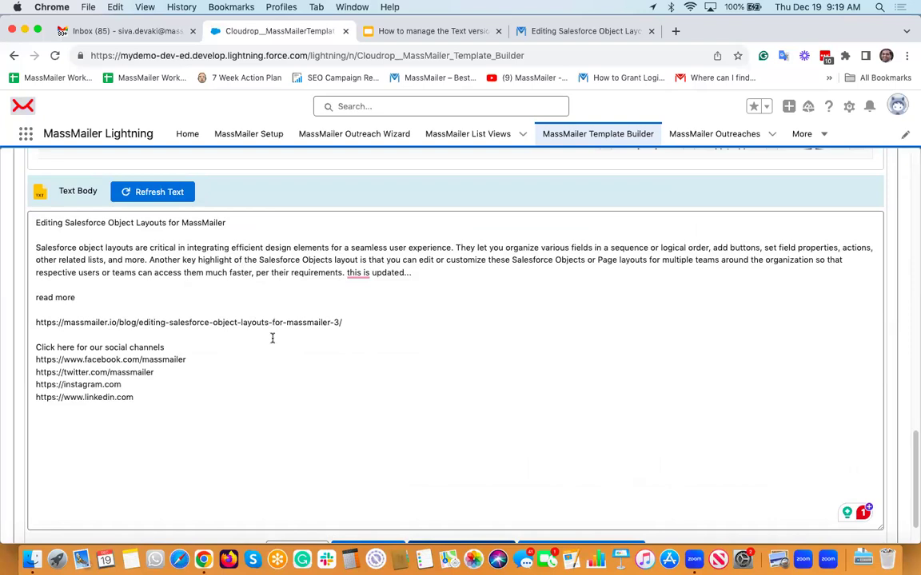
scroll(271, 338, down, 2)
scroll(270, 344, up, 2)
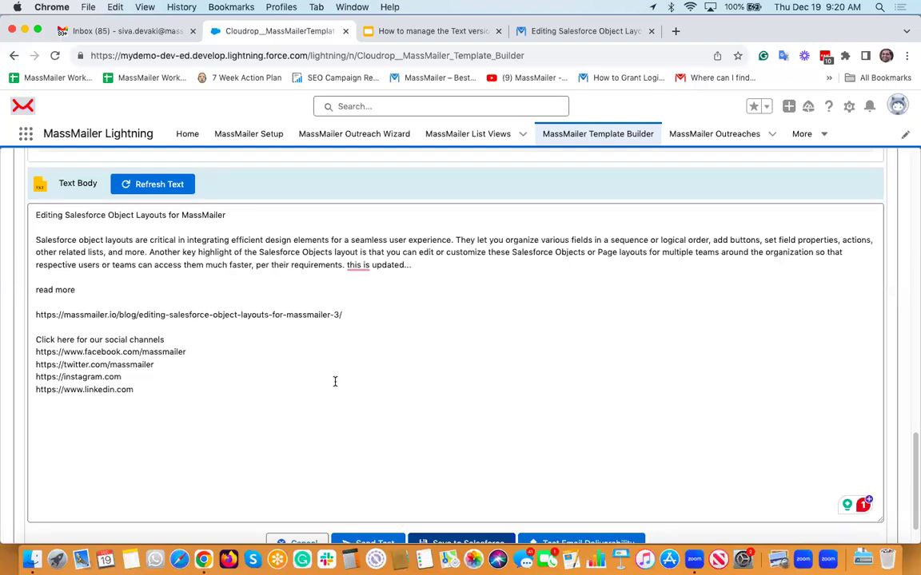
scroll(336, 379, down, 1)
scroll(232, 277, up, 1)
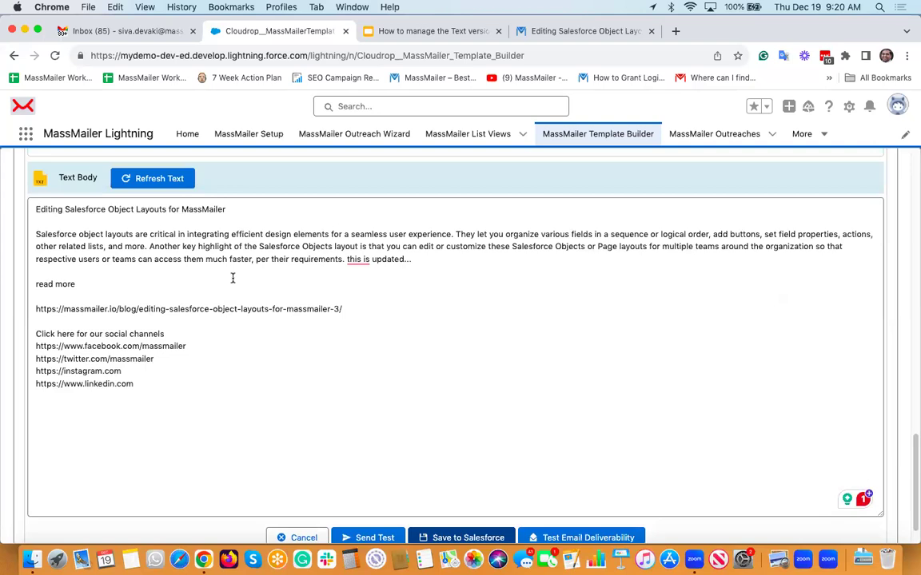
scroll(382, 367, down, 1)
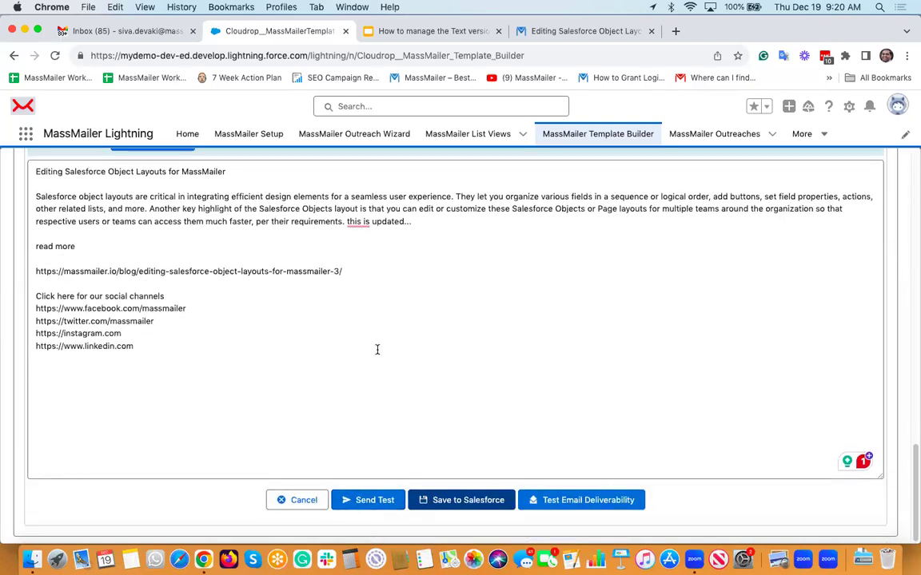
scroll(377, 349, up, 1)
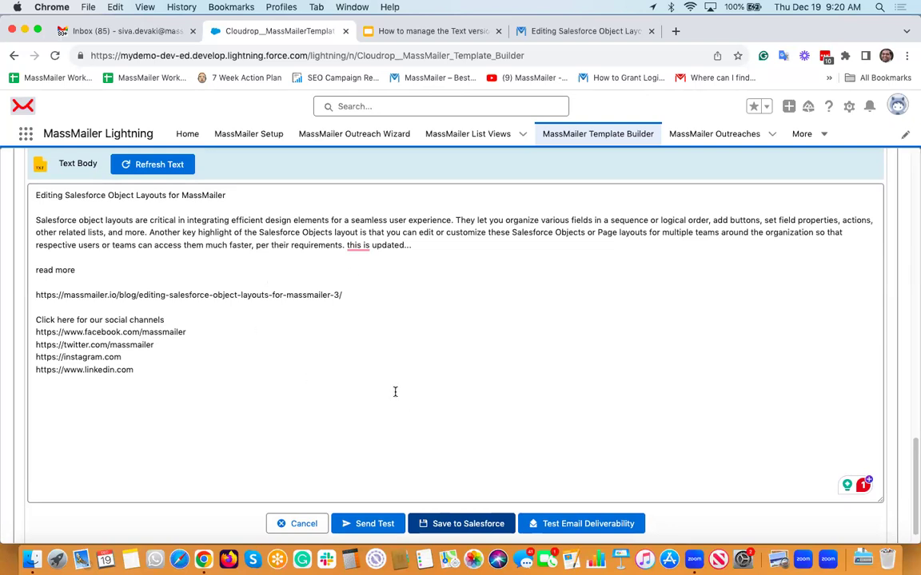
Open Salesforce Setup and find the Classic Email Templates page by searching for "classic".
scroll(395, 391, up, 15)
scroll(395, 398, up, 10)
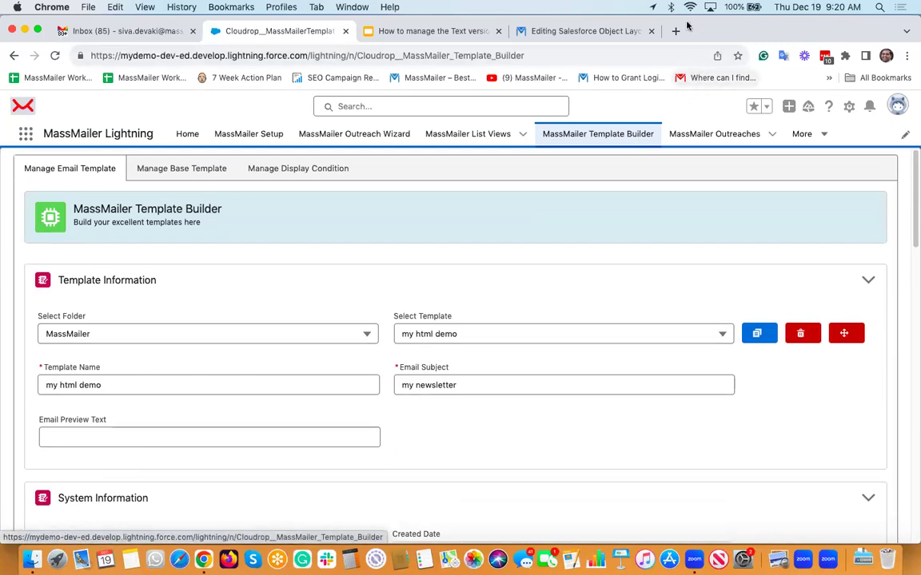
click(849, 107)
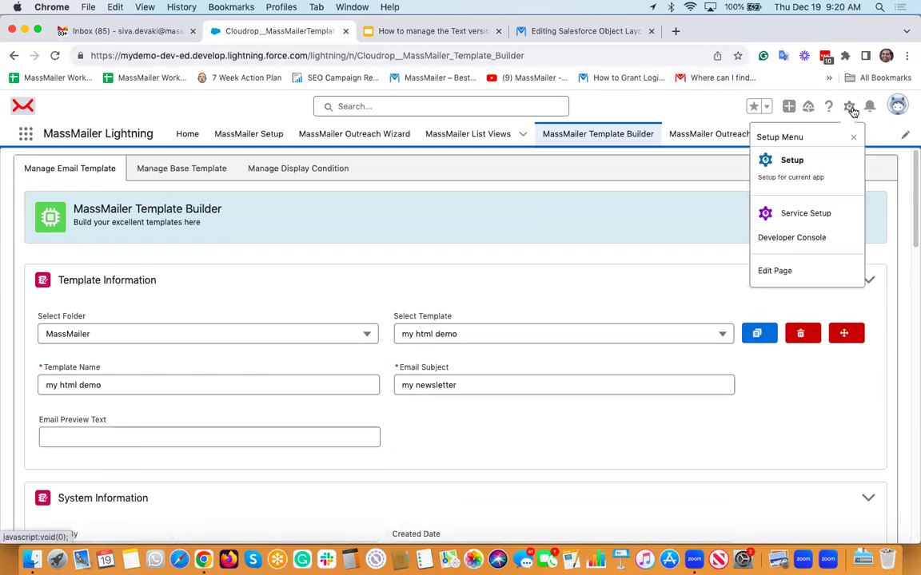
click(806, 160)
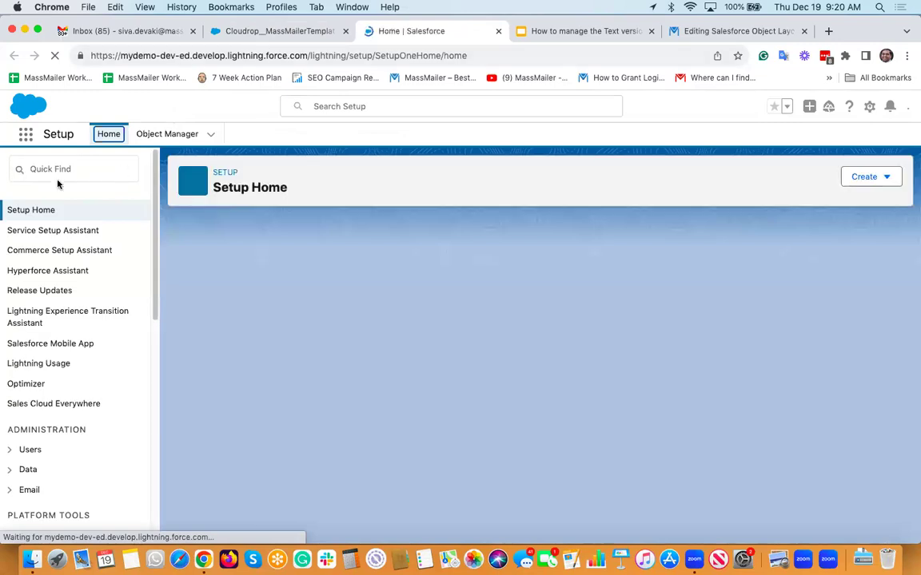
click(64, 168)
text(classic)
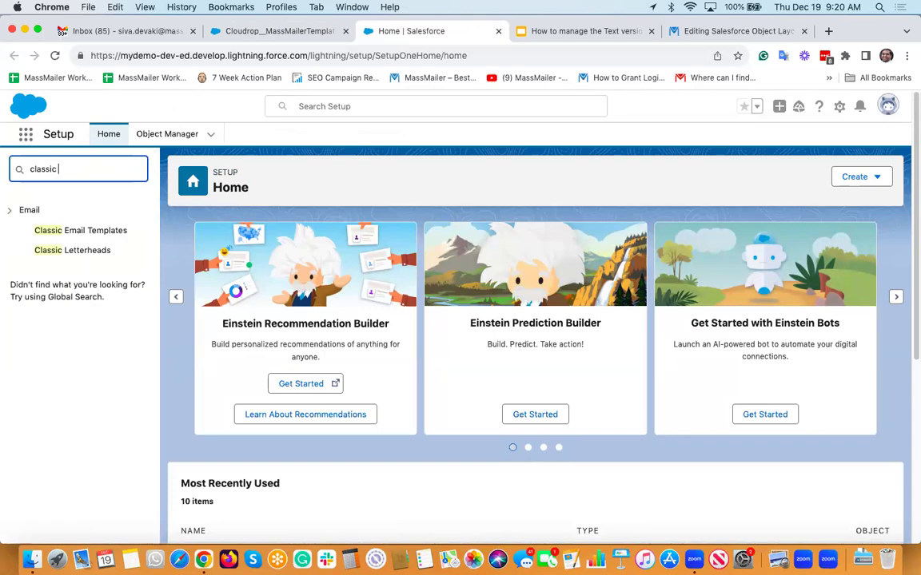
click(70, 231)
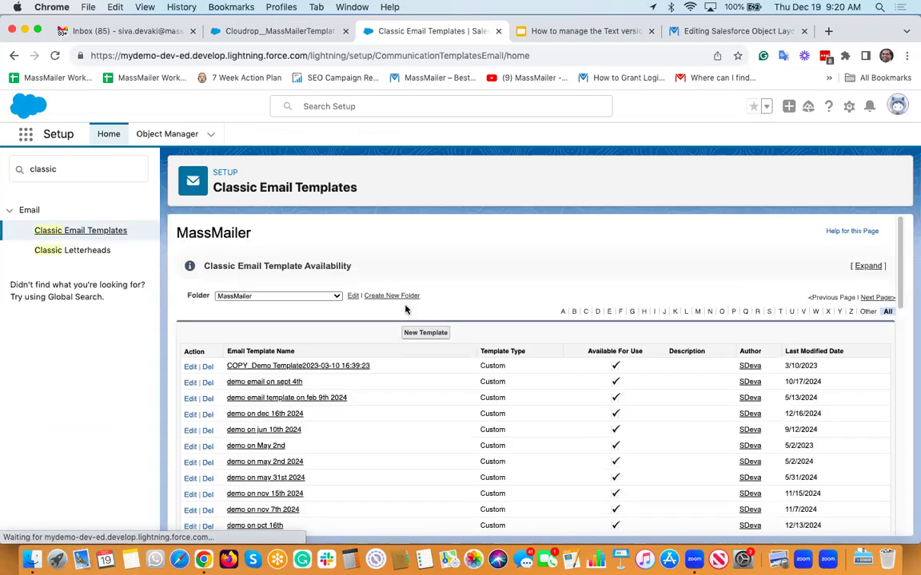
Start a new email template of type Text in the MassMailer folder.
click(268, 297)
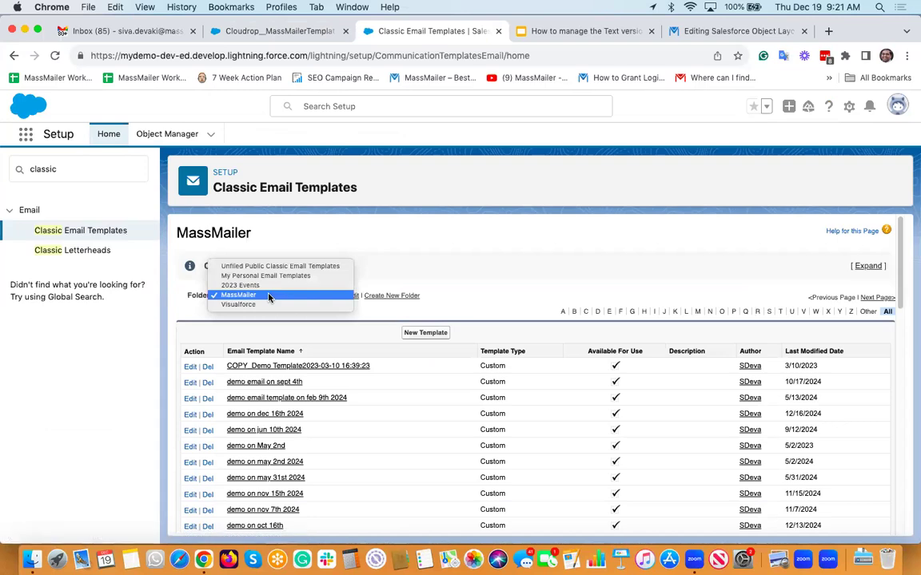
click(263, 296)
click(534, 231)
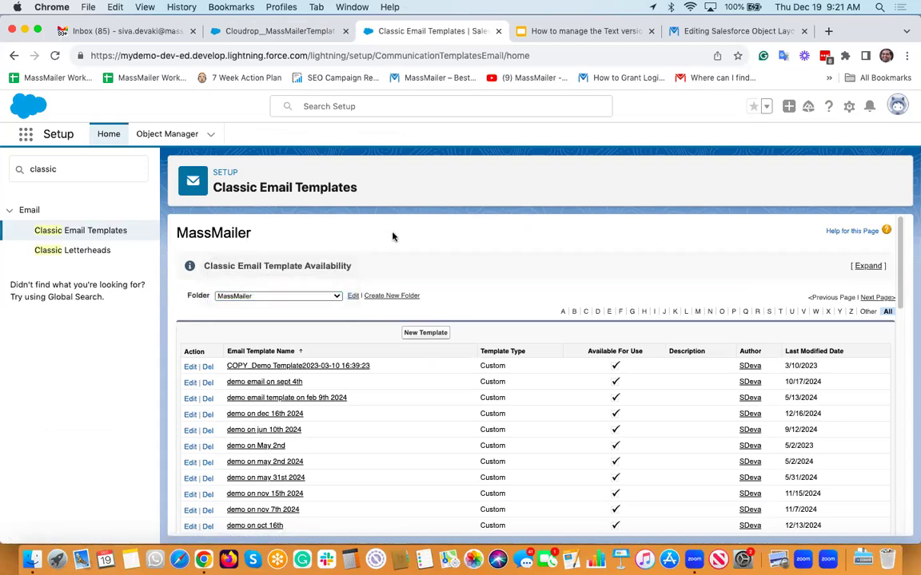
click(424, 334)
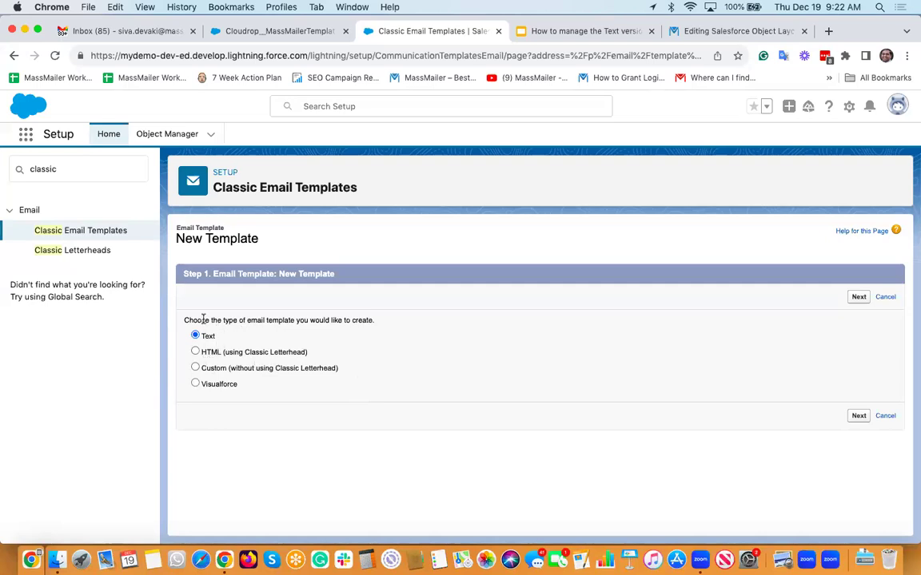
click(860, 298)
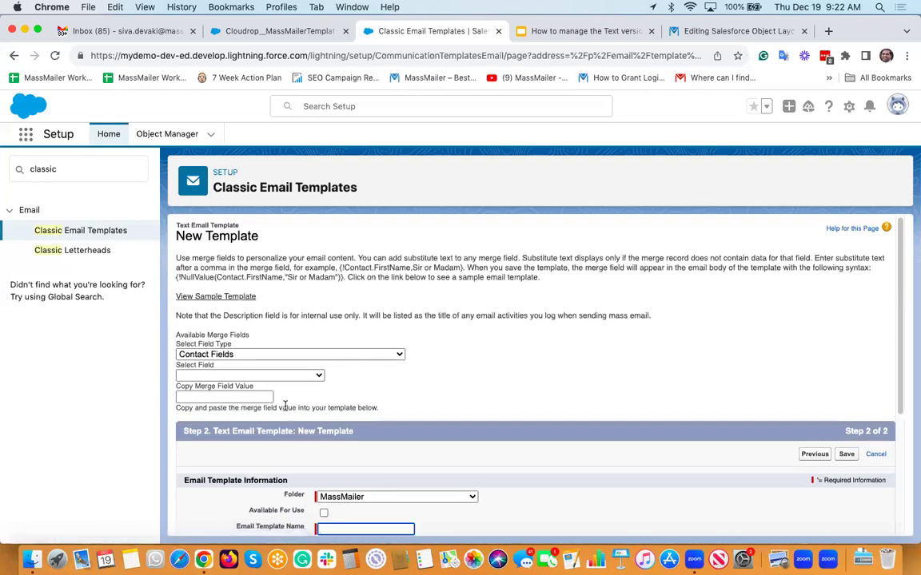
Mark the new text template as available for use and name it "my text only".
scroll(285, 406, down, 5)
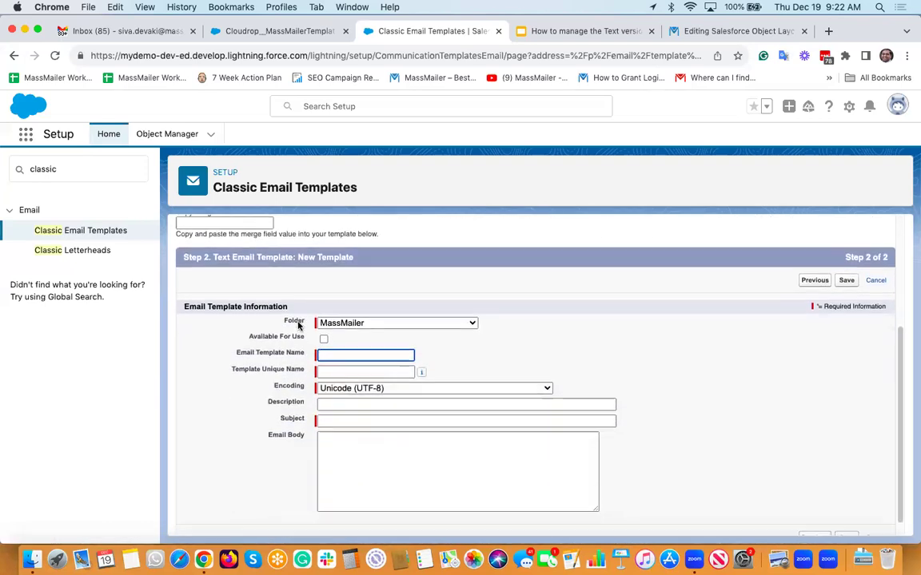
click(323, 321)
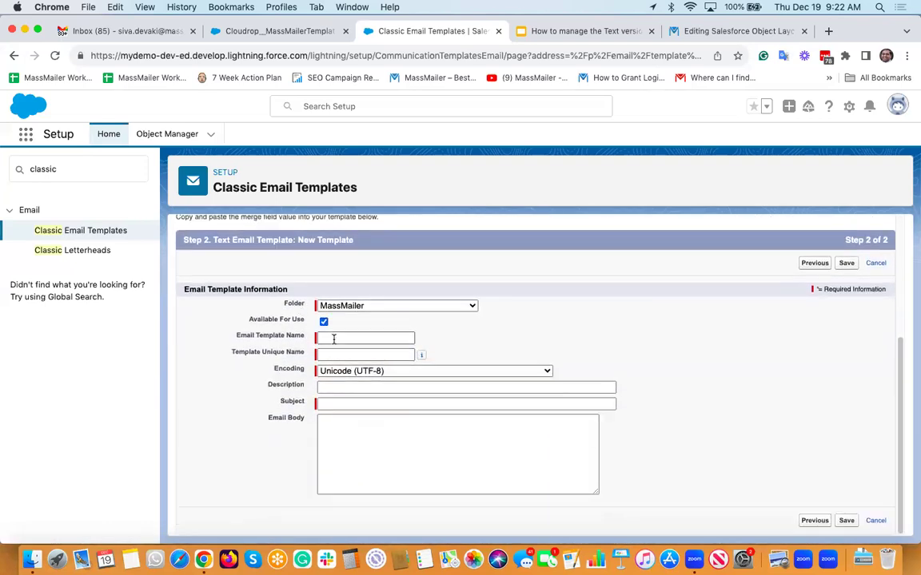
click(334, 339)
text(my)
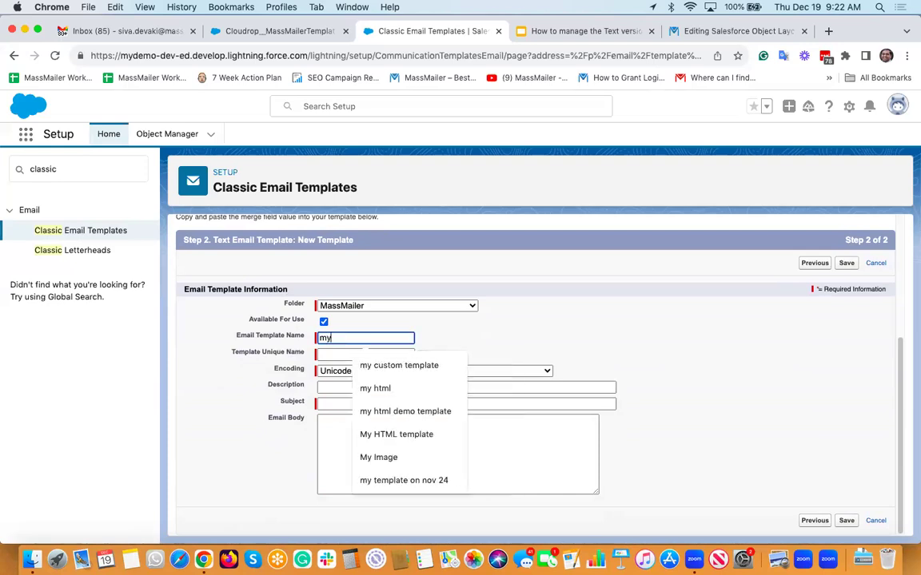
text( text only)
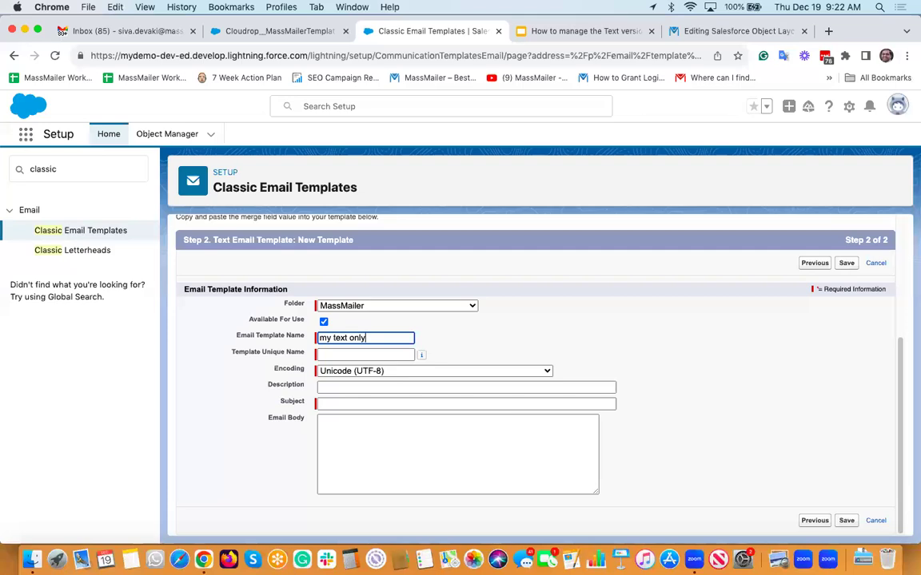
key(Tab)
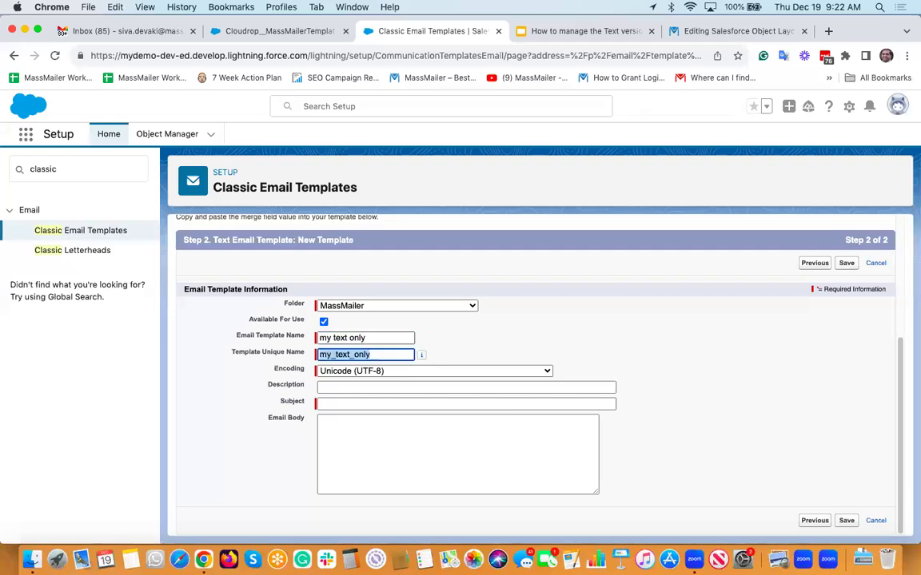
Set the template's subject to "my demo text email", leaving the encoding and description as they are.
key(Tab)
key(Tab)
key(Tab)
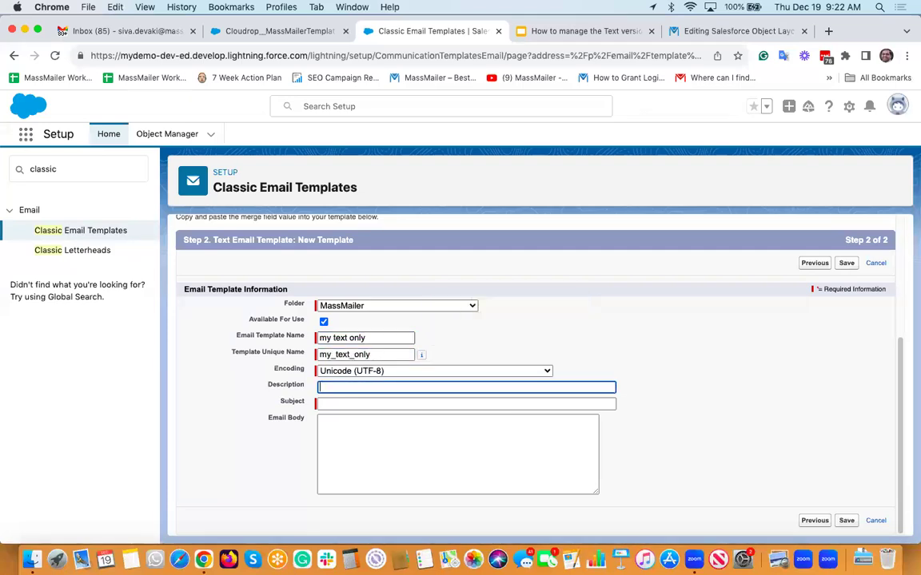
key(Tab)
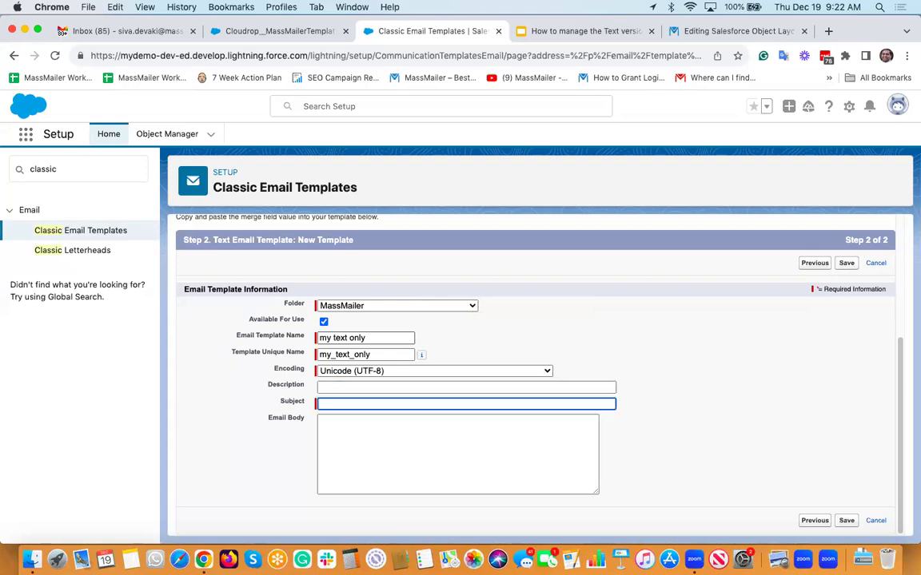
text(my )
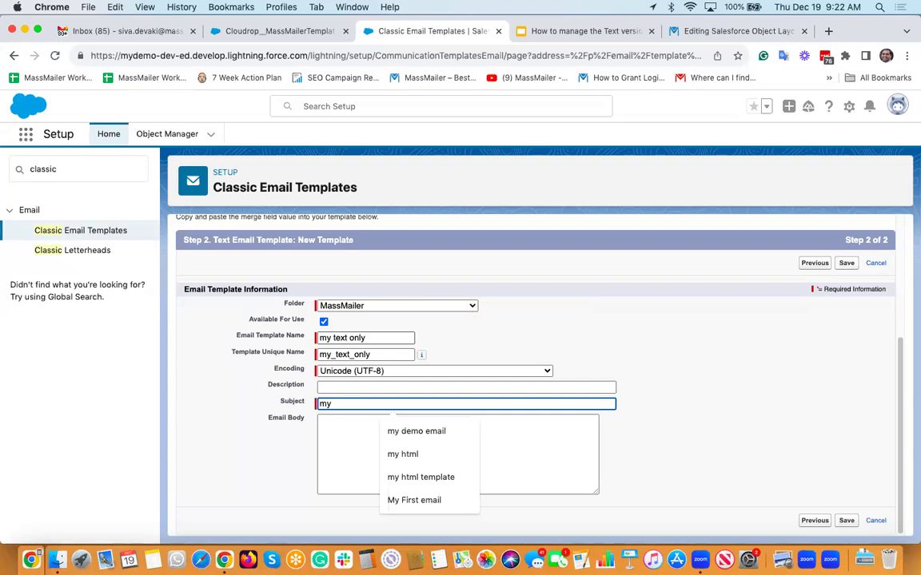
text(demo text email)
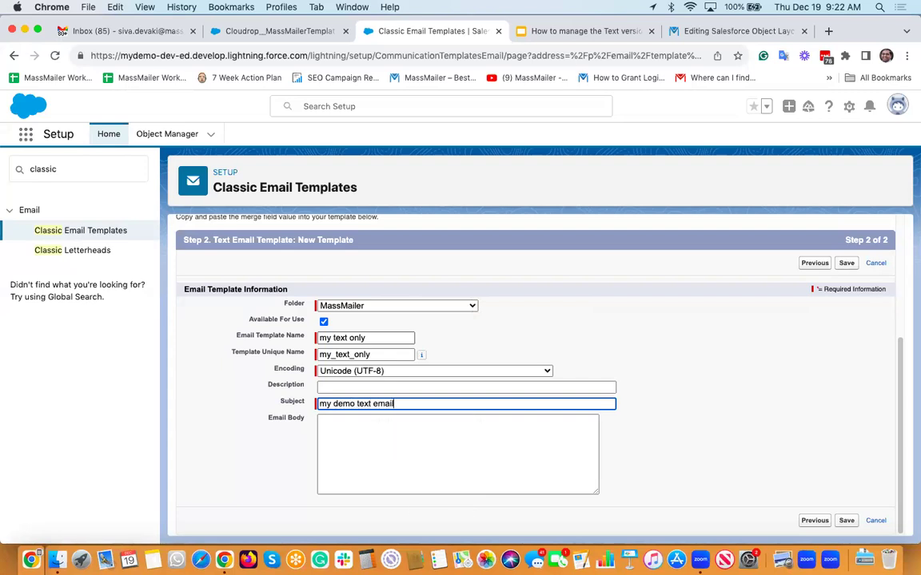
Write "this is my demo text email...." as the template's email body.
key(Tab)
text(t)
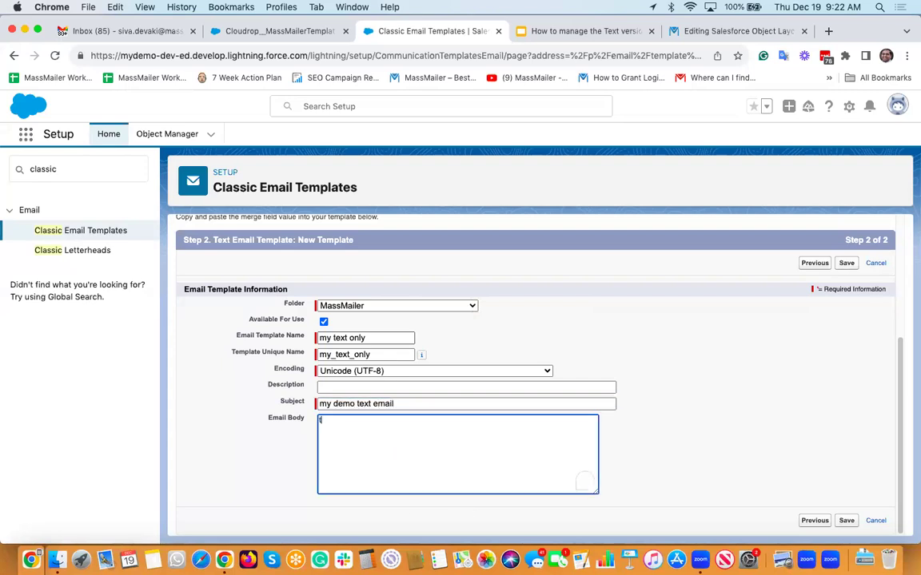
text(his is my demo te)
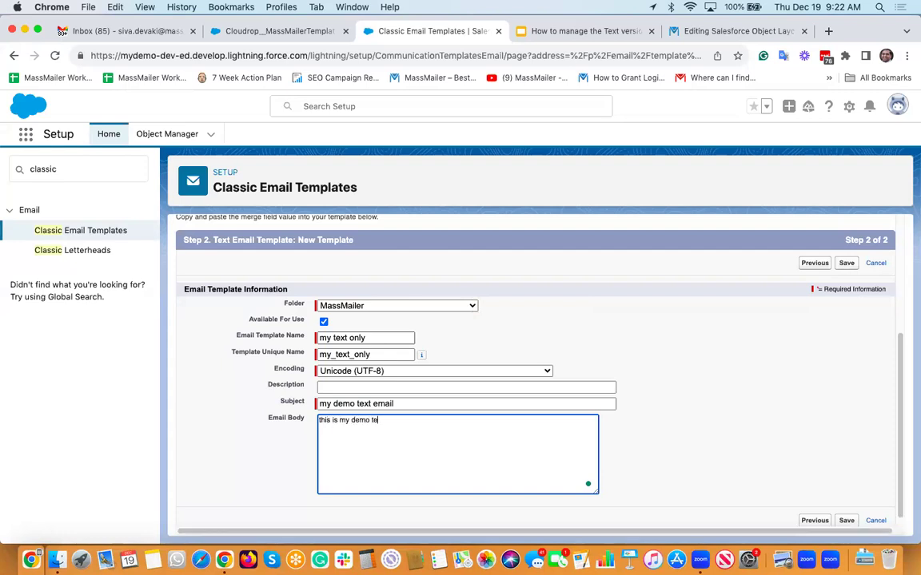
text(xt email....)
click(350, 389)
click(323, 419)
click(607, 336)
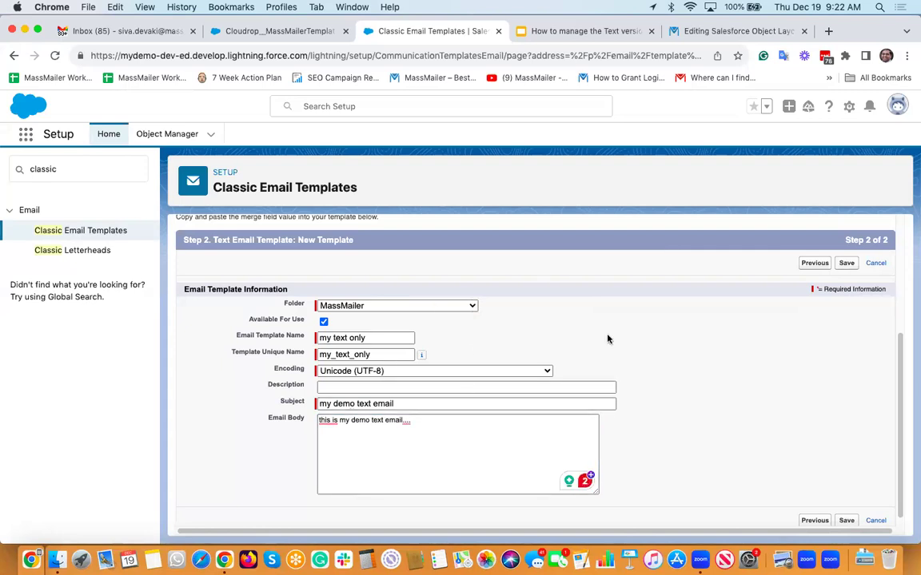
Save the text template and review its details and plain text preview.
click(847, 263)
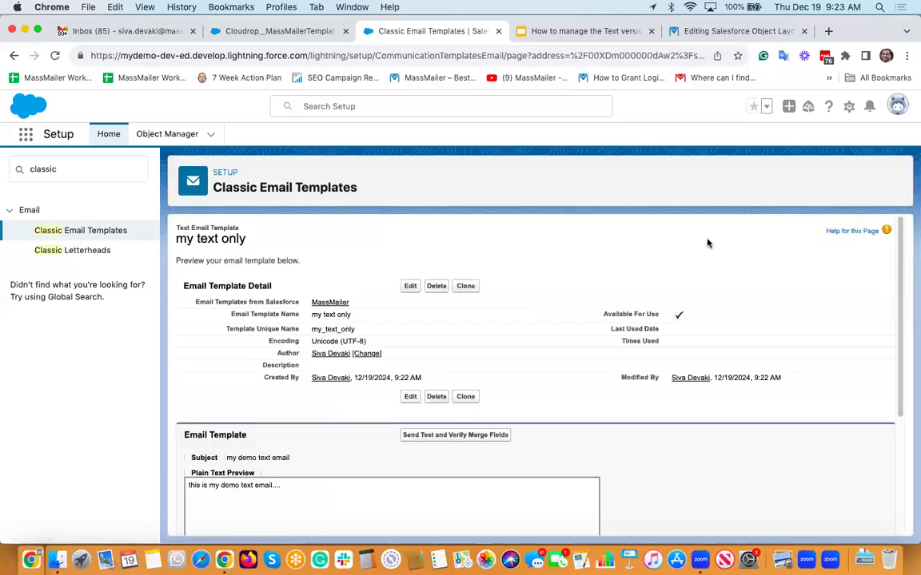
scroll(708, 243, down, 3)
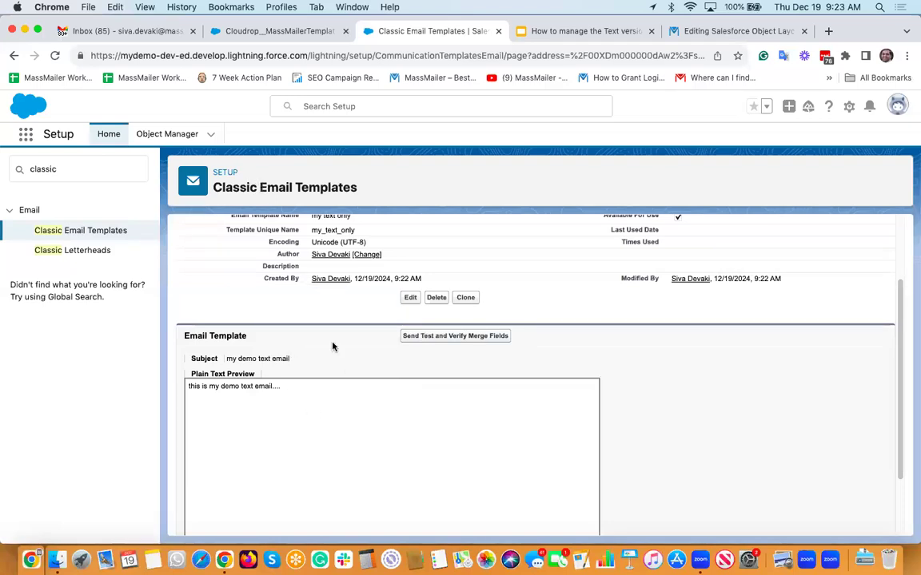
scroll(332, 344, down, 3)
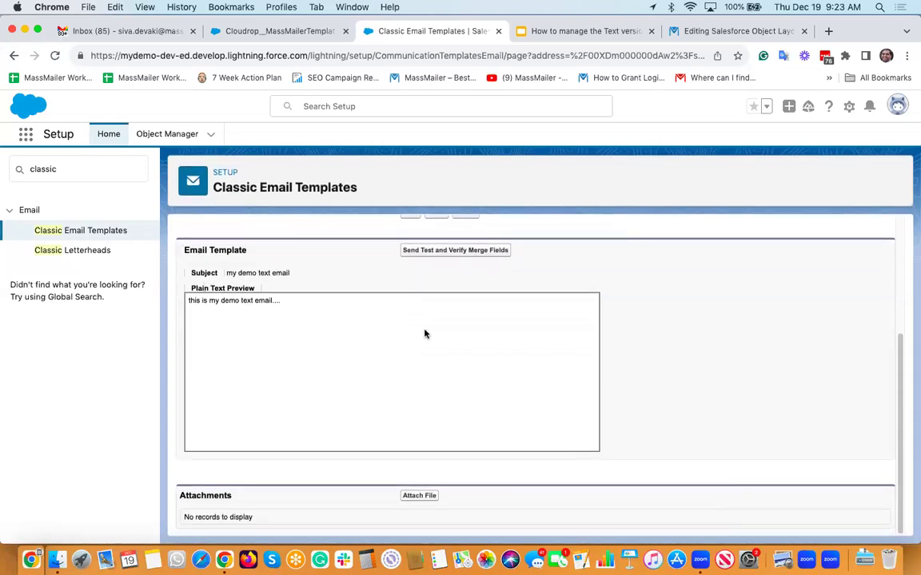
Return to the Classic Email Templates list and start a new template of type Custom (without using Classic Letterhead).
scroll(425, 336, up, 6)
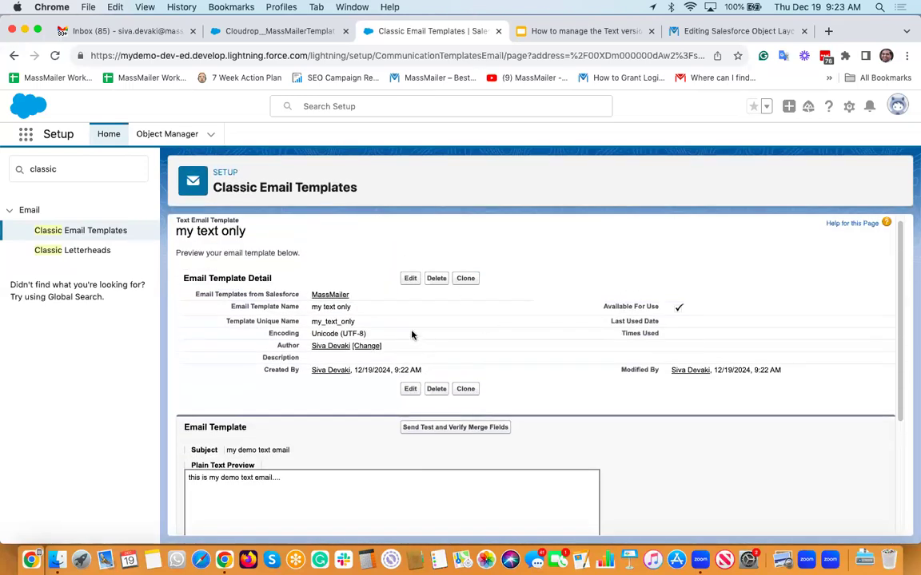
scroll(375, 381, down, 4)
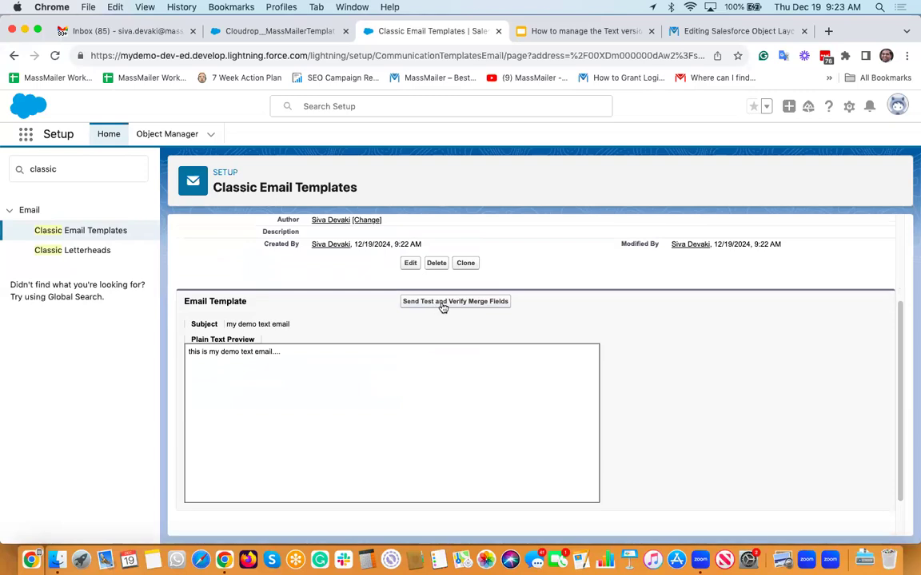
click(116, 232)
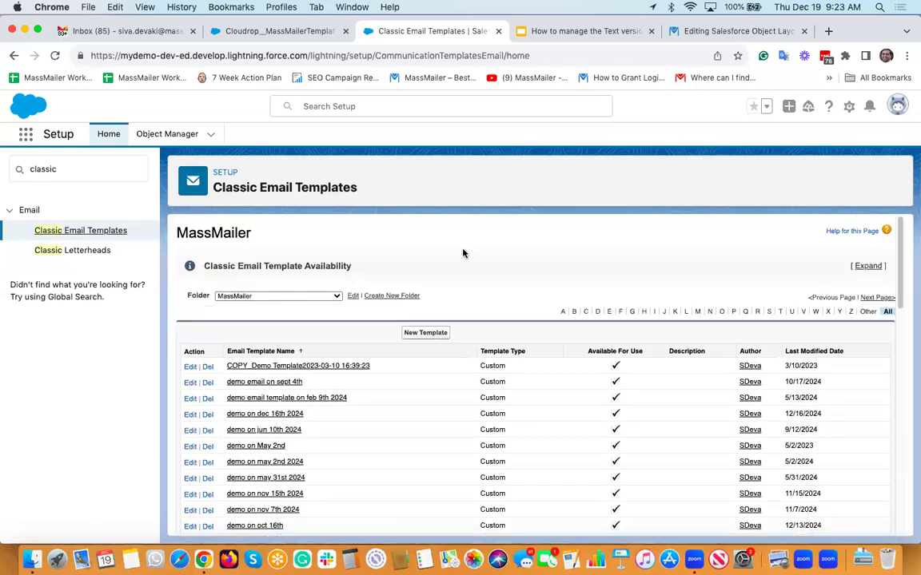
click(440, 334)
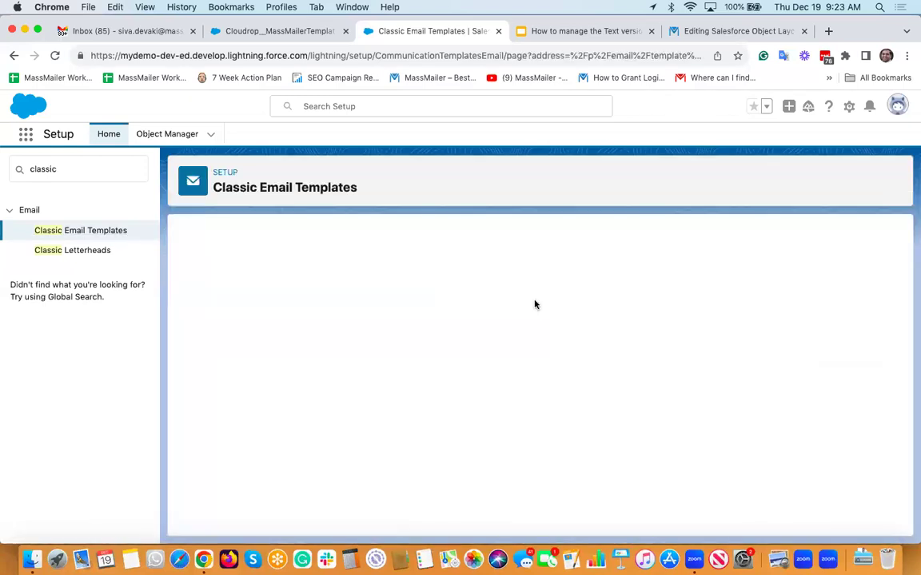
click(195, 367)
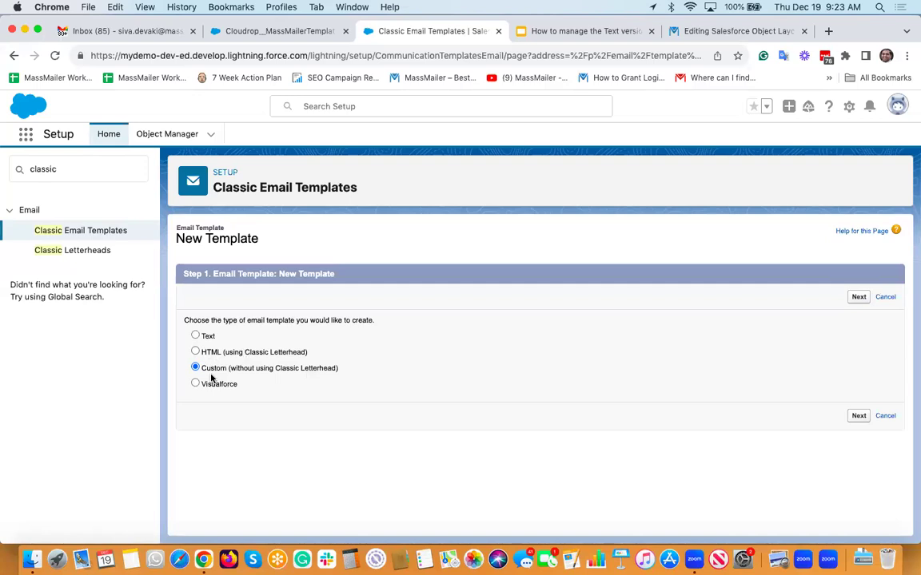
click(857, 298)
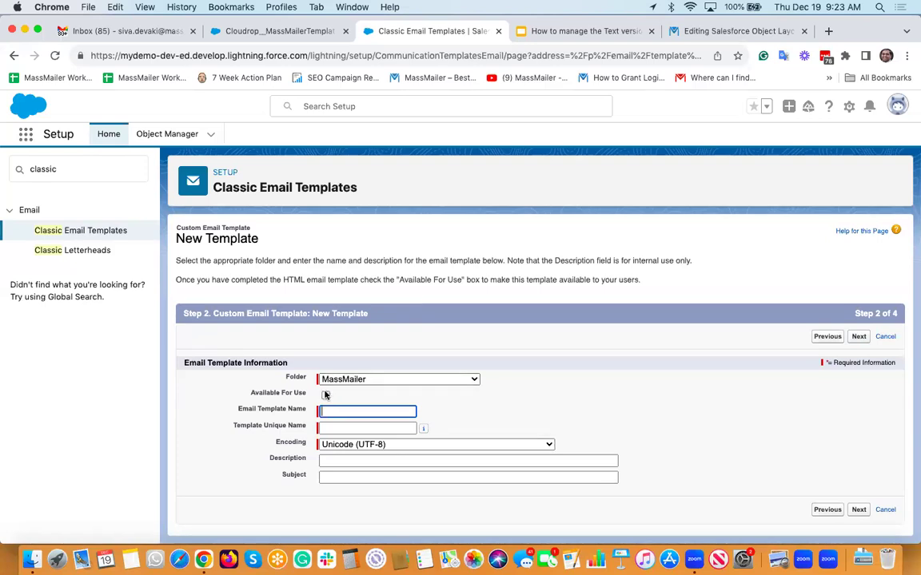
Mark the new custom template as available for use and name it "my demo html template".
click(325, 395)
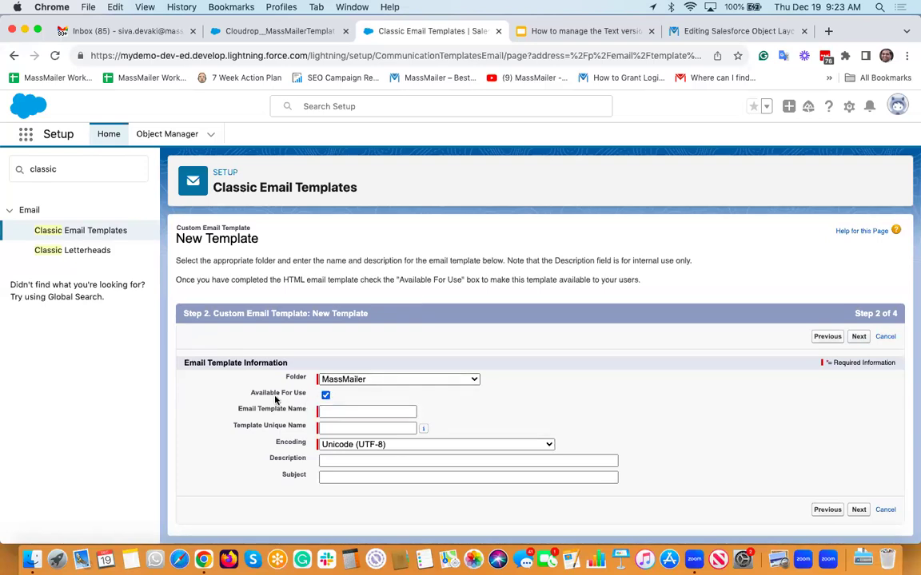
click(337, 410)
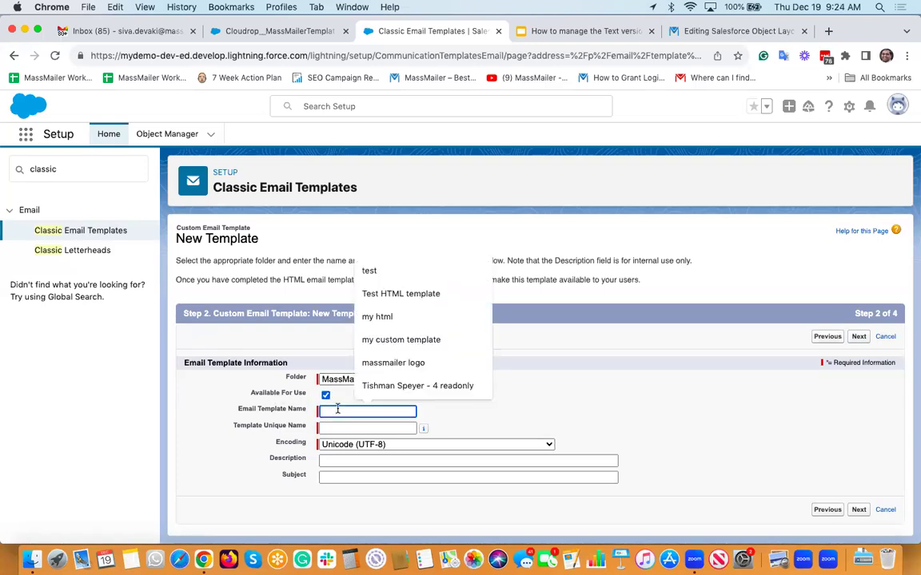
text(my )
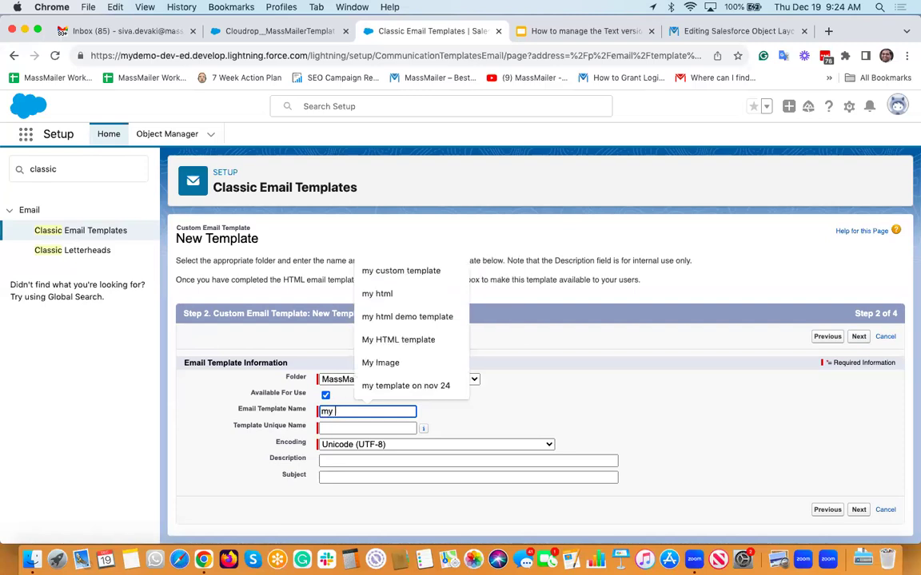
text(demo html )
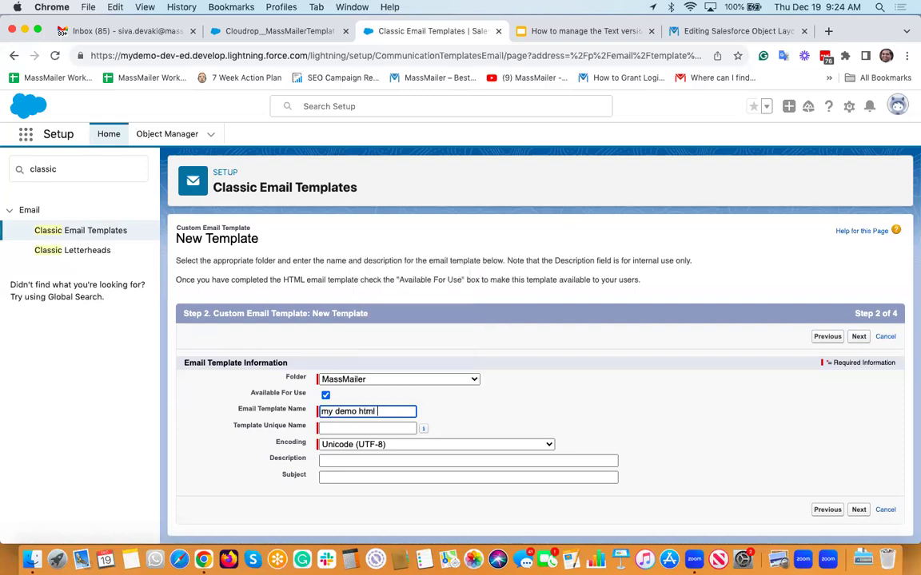
text(template)
Set the template's subject to "my html newsletter", leaving the encoding and description as they are, and continue to the HTML version.
key(Tab)
key(Tab)
key(Tab)
key(Tab)
text(my html )
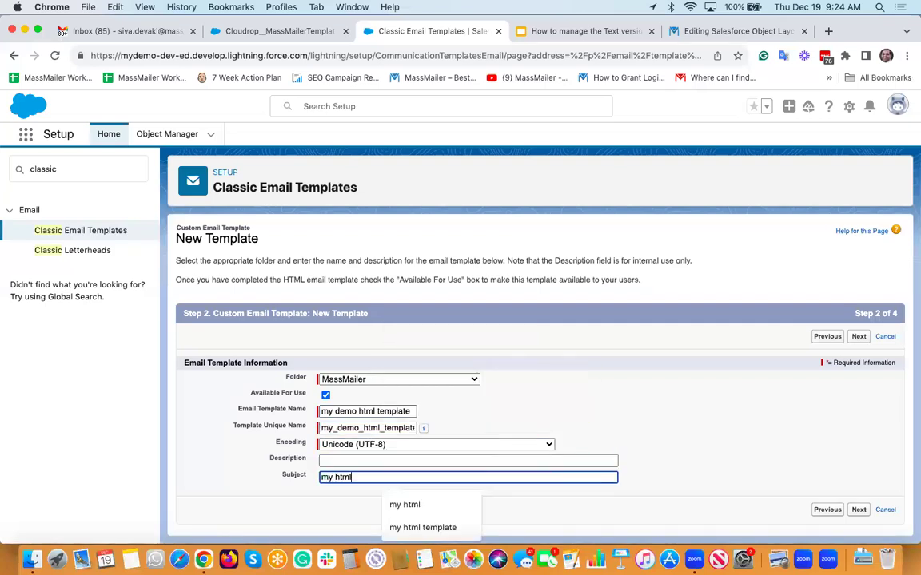
text(newse)
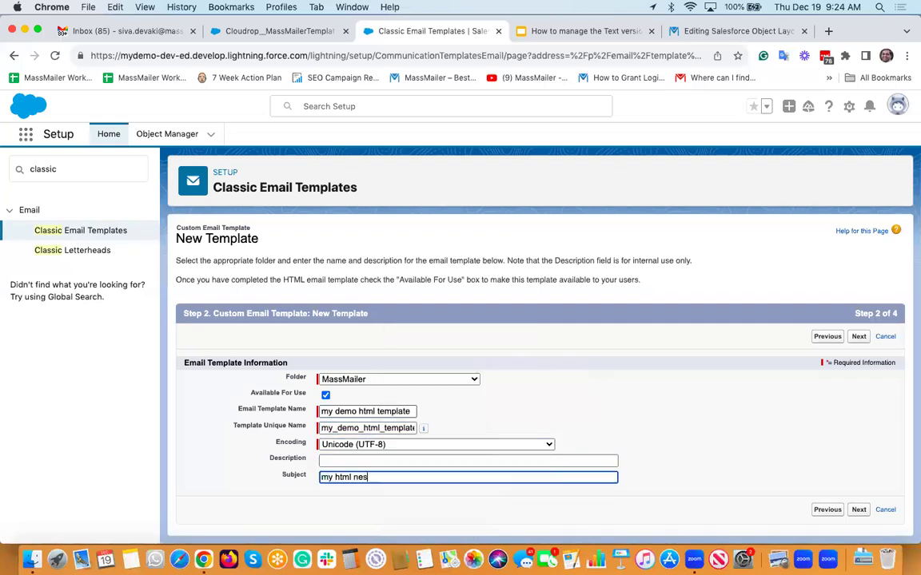
text(letter)
click(757, 297)
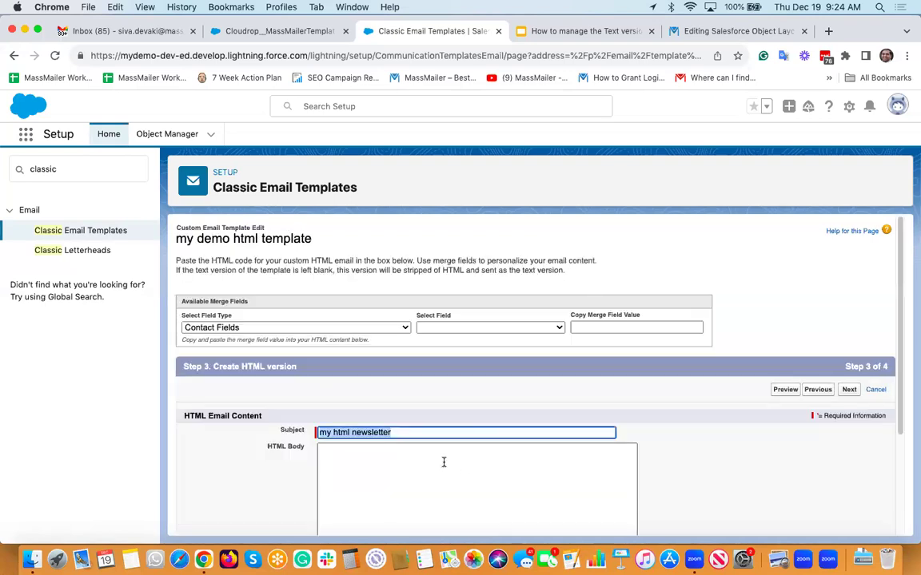
Write the opening <html> and closing </html> tags in the template's HTML body, separated by a blank line.
click(444, 462)
scroll(444, 462, down, 3)
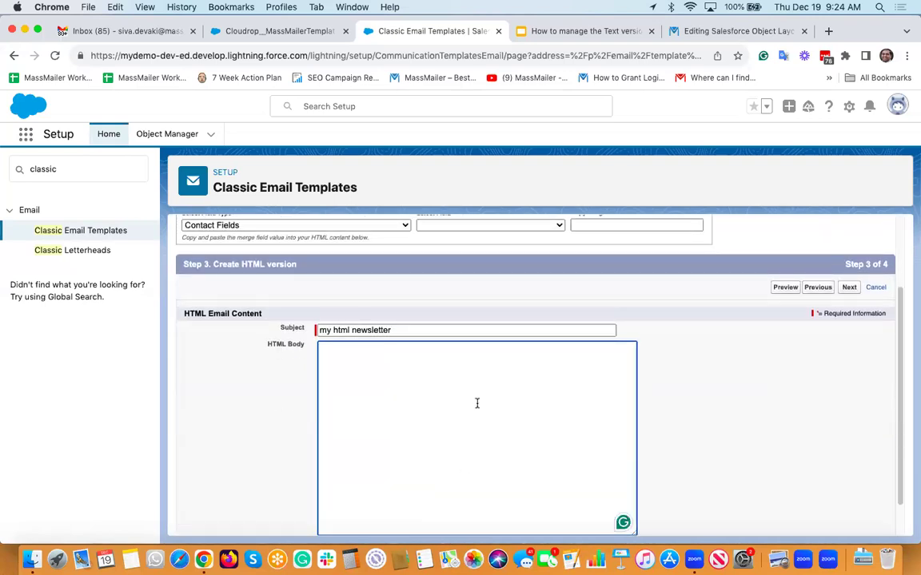
text(<html>)
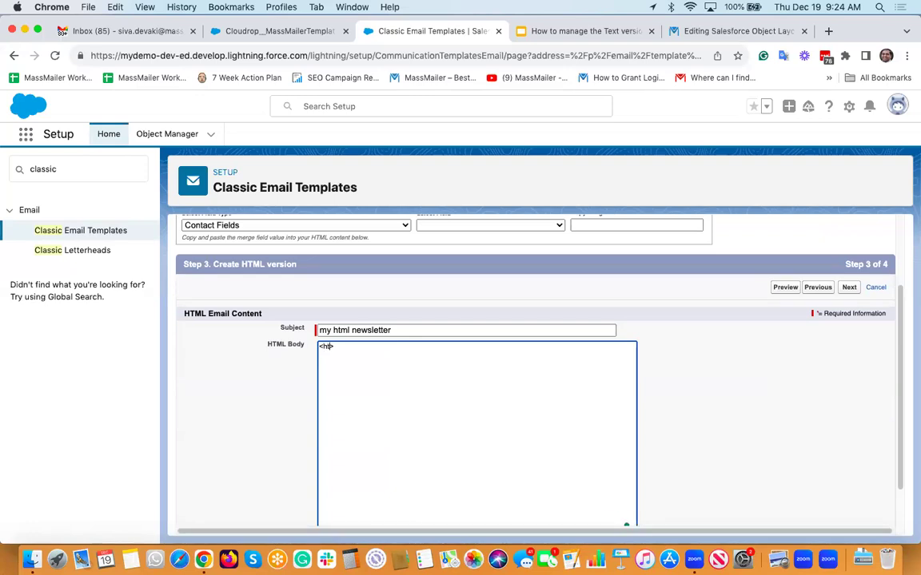
key(Return)
key(Return)
text(<html>  </html>)
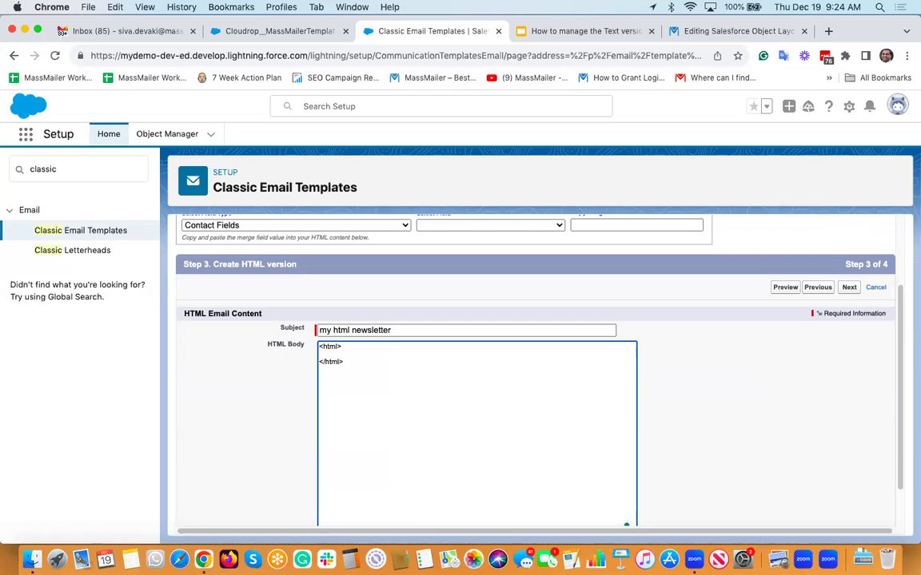
Add an opening <body> tag and a closing </body> tag inside the html tags.
key(Up)
key(Return)
text(<>)
text(body)
key(Right)
key(shift+Up)
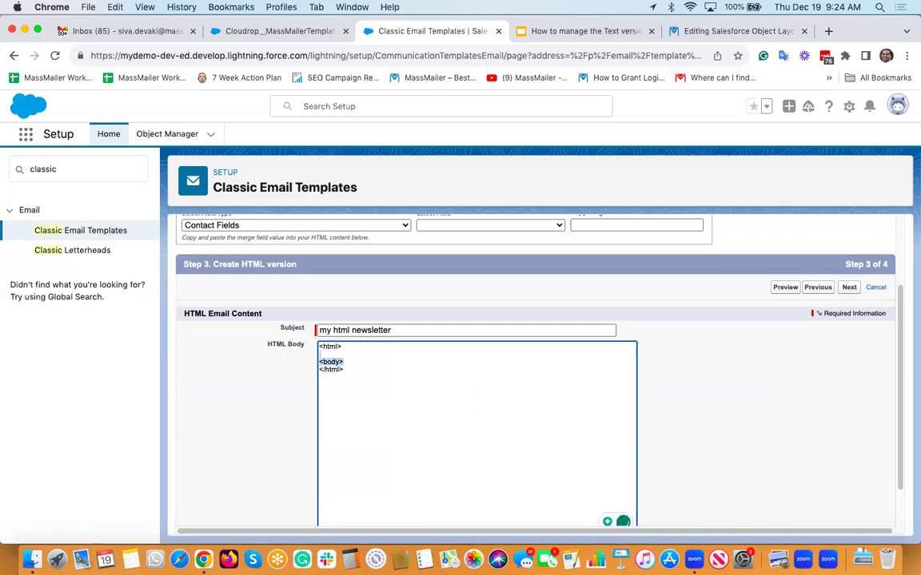
key(super+c)
key(Right)
key(super+v)
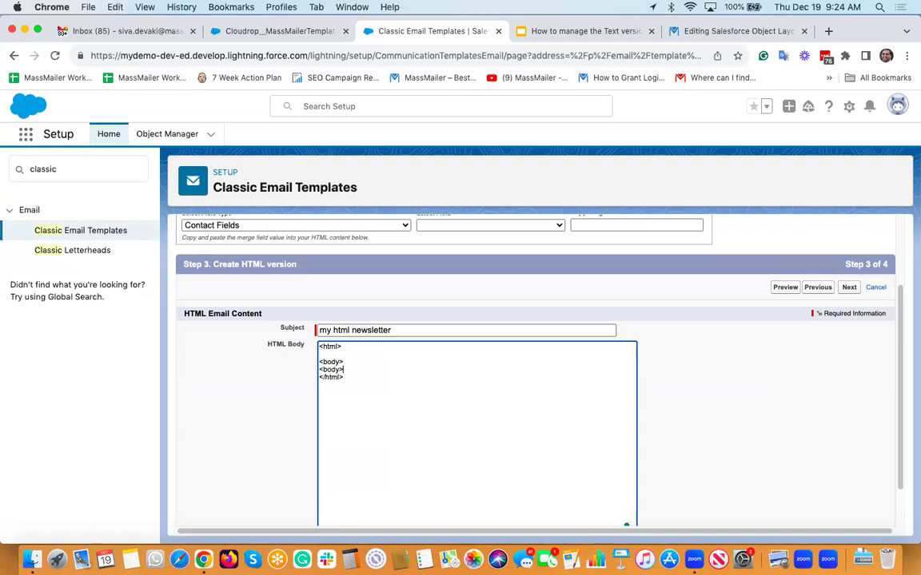
key(Left)
key(Left)
key(Left)
text(/)
key(Up)
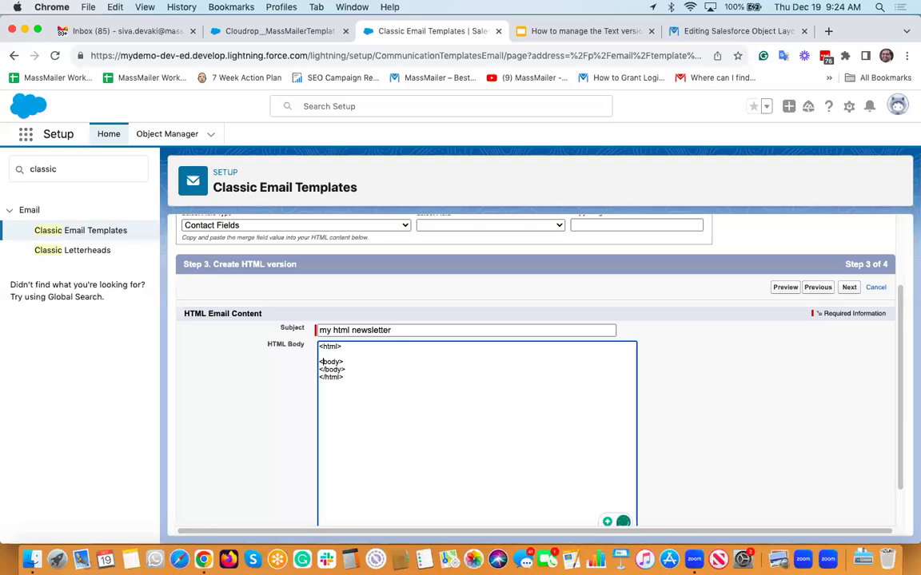
Write "This is my html template....." between the body tags, with blank lines separating the text and the closing tags.
key(Return)
key(Return)
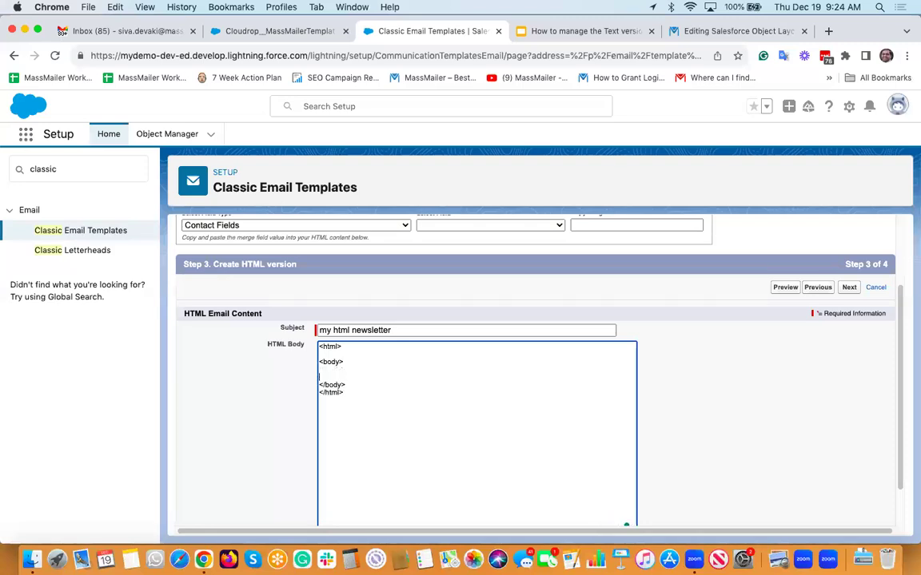
key(Return)
text(This is my html te)
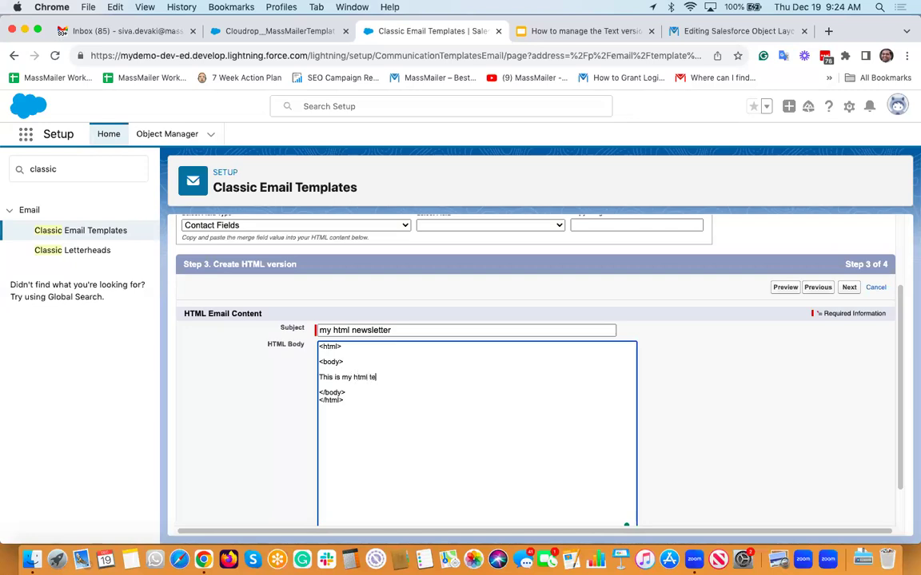
text(mplate)
text(t)
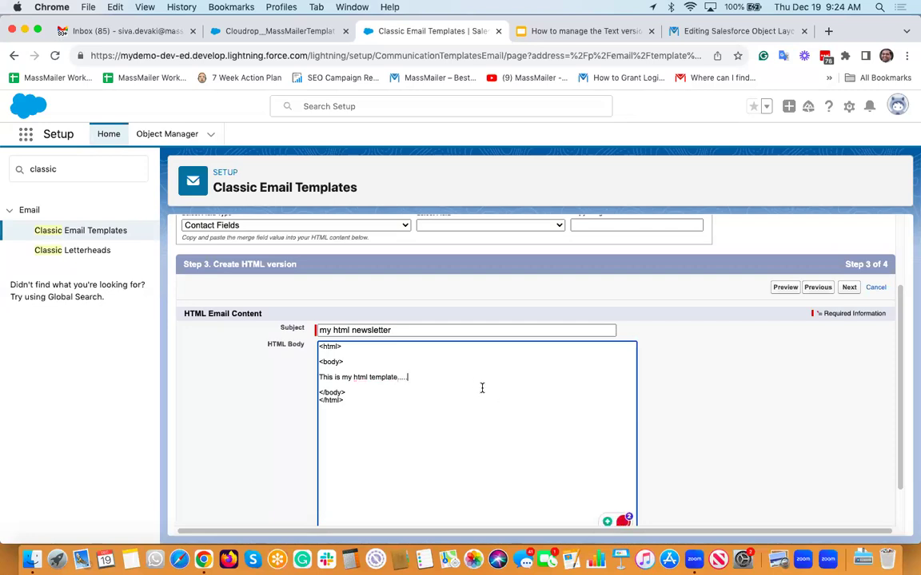
key(Right)
key(Return)
click(775, 324)
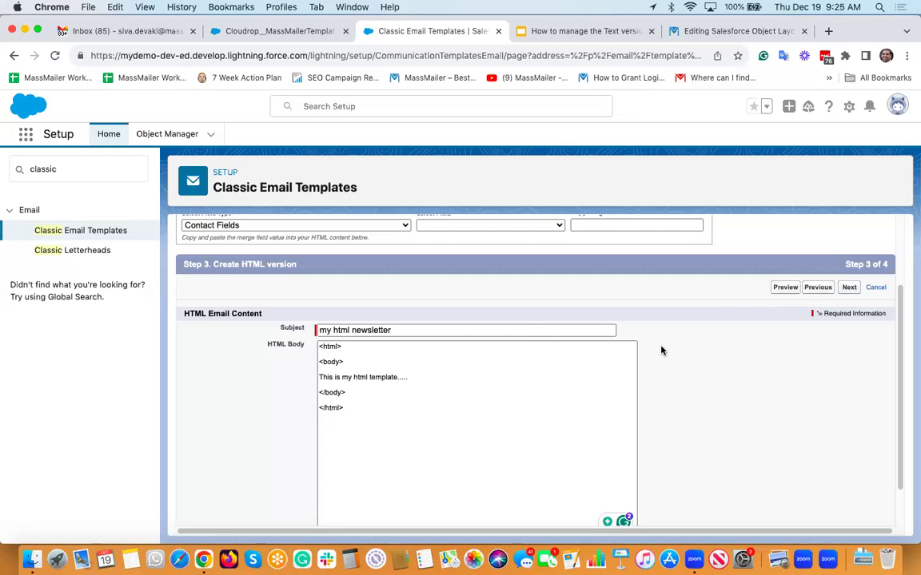
Fill the text-only version by copying the text from the HTML version, accepting the overwrite, and save the template.
scroll(661, 350, down, 3)
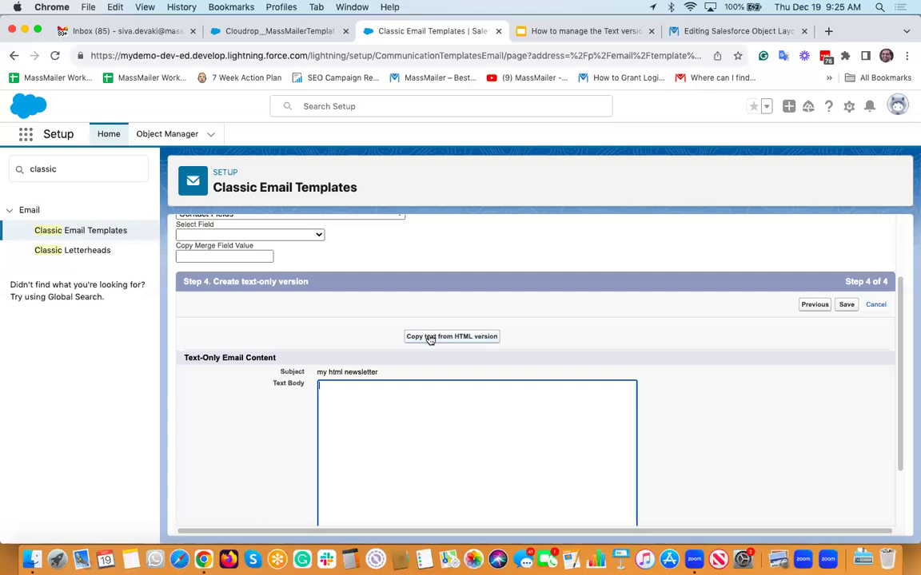
click(454, 335)
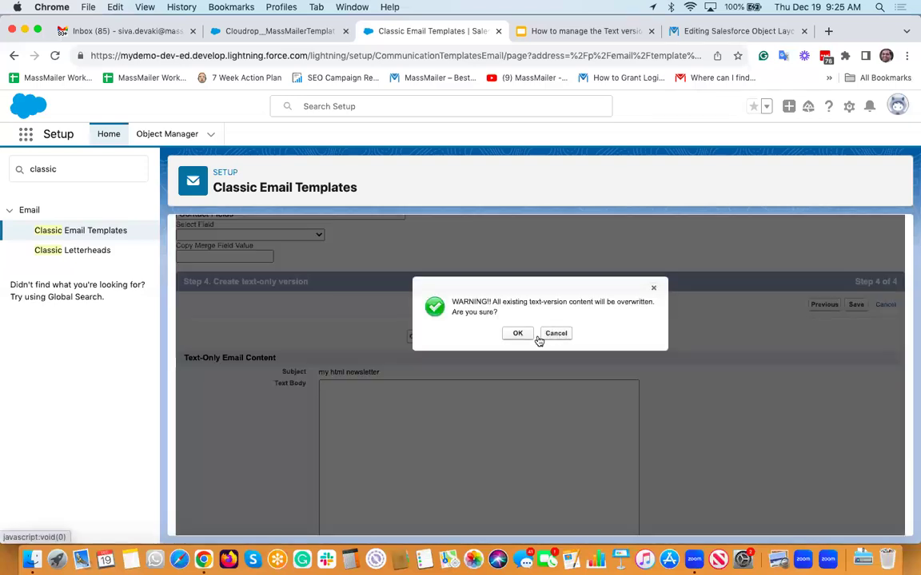
click(518, 334)
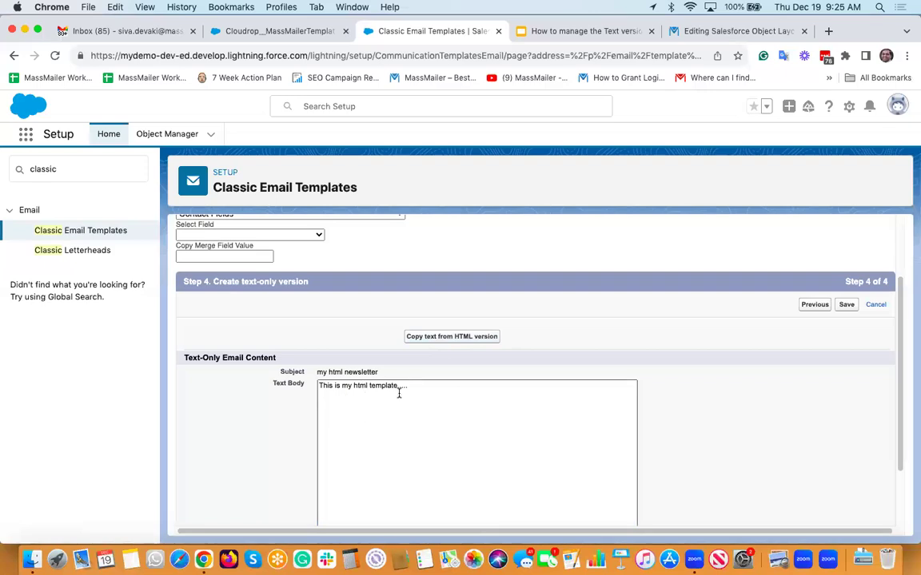
scroll(429, 393, down, 2)
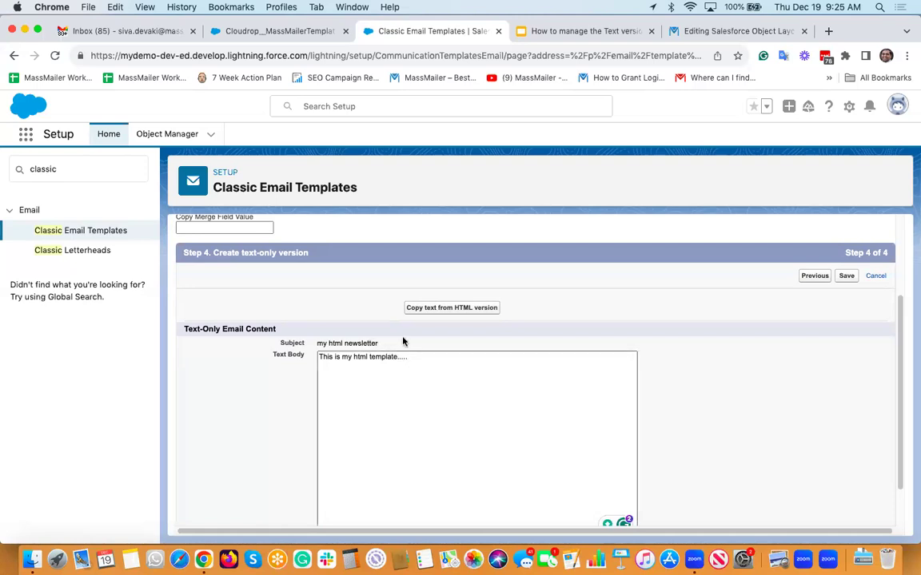
click(846, 276)
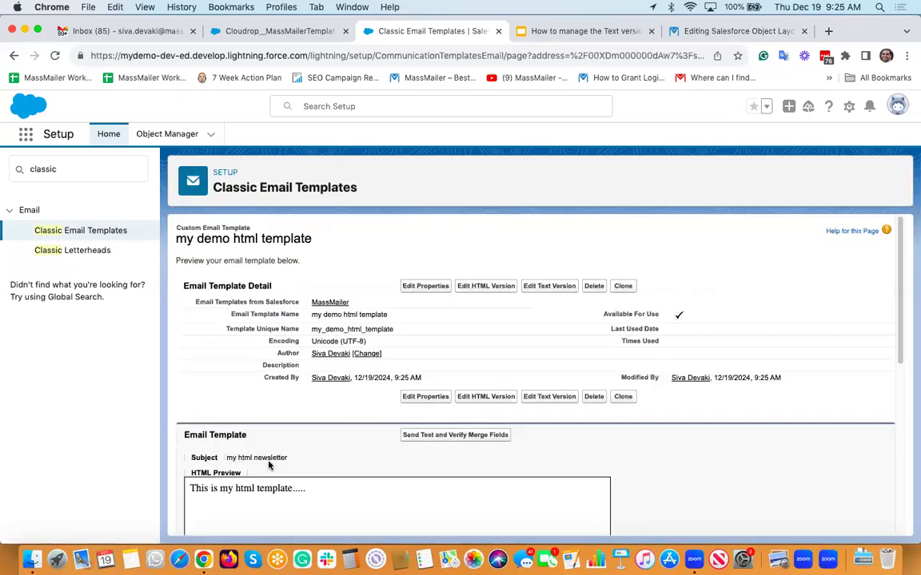
Review the saved template's details and HTML preview, and open its text version for editing.
scroll(269, 465, down, 2)
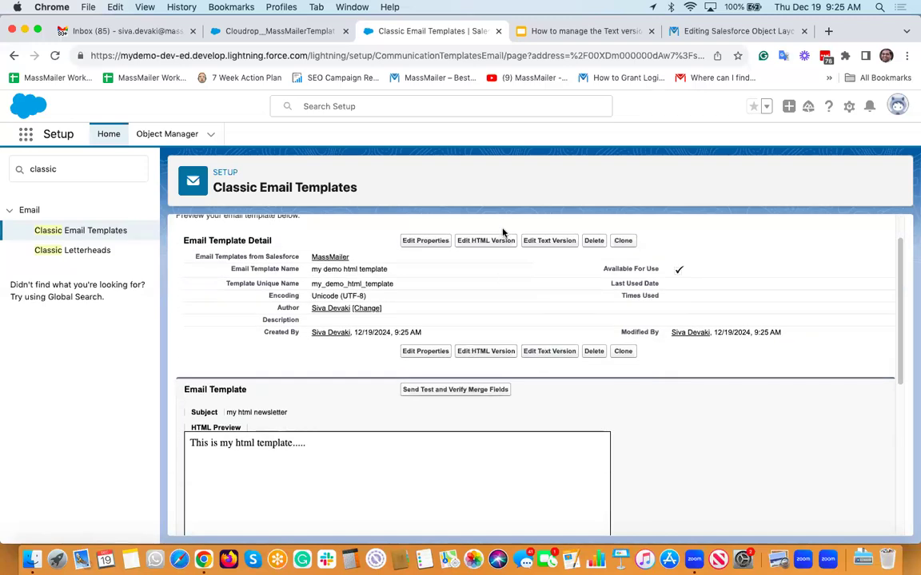
click(562, 241)
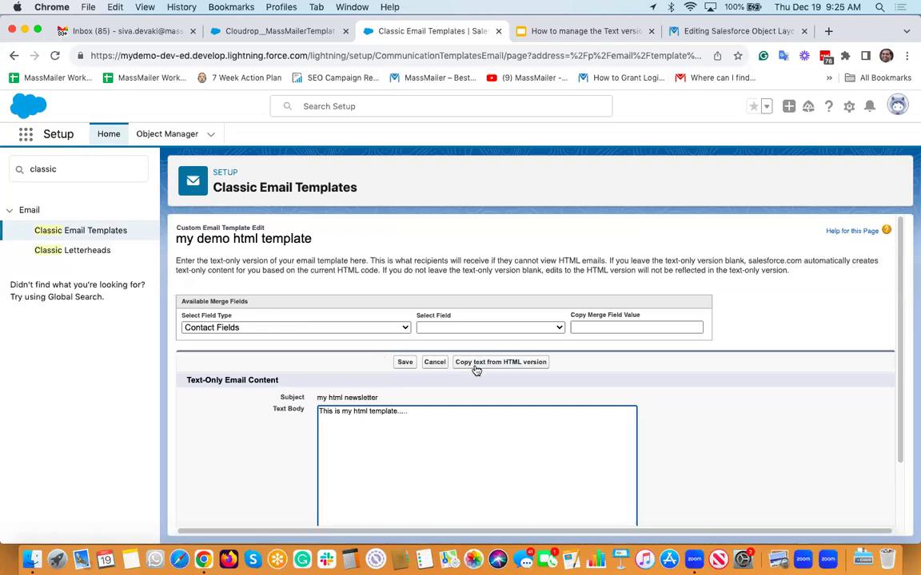
click(416, 254)
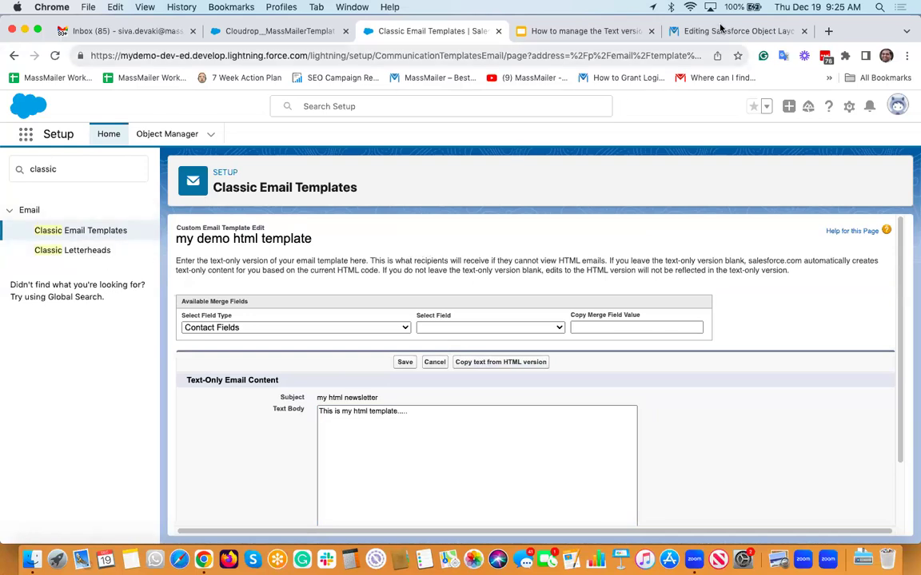
Find Email Templates by searching the available apps and items for "email", and list the public email templates.
click(25, 135)
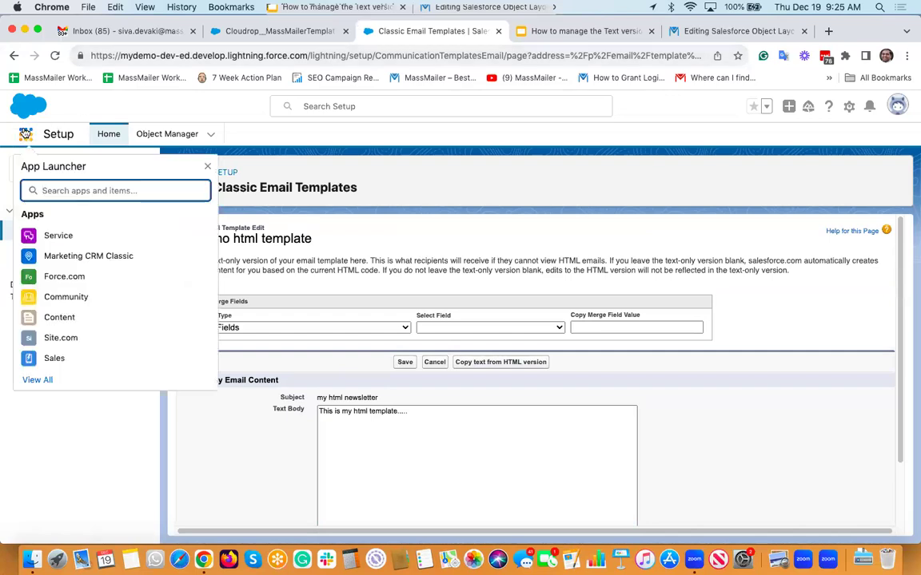
text(email)
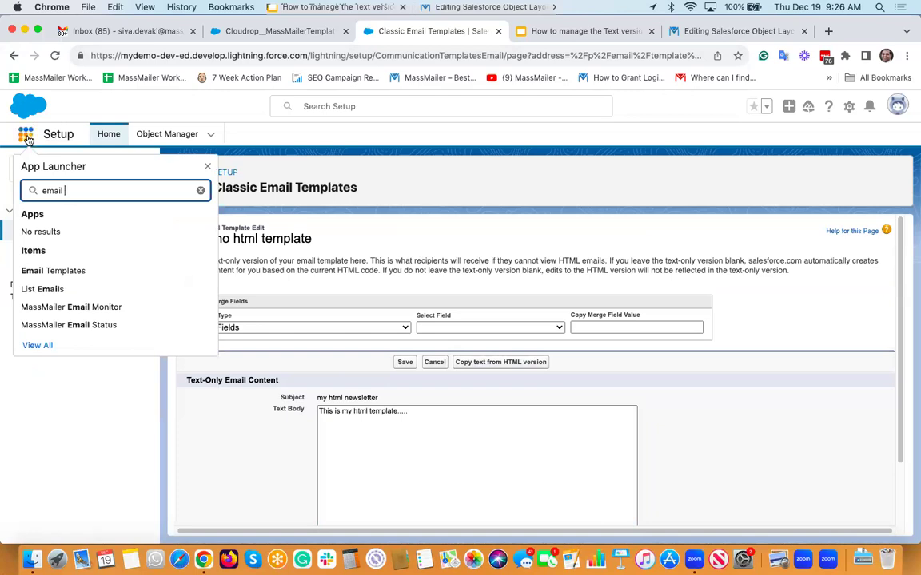
click(63, 273)
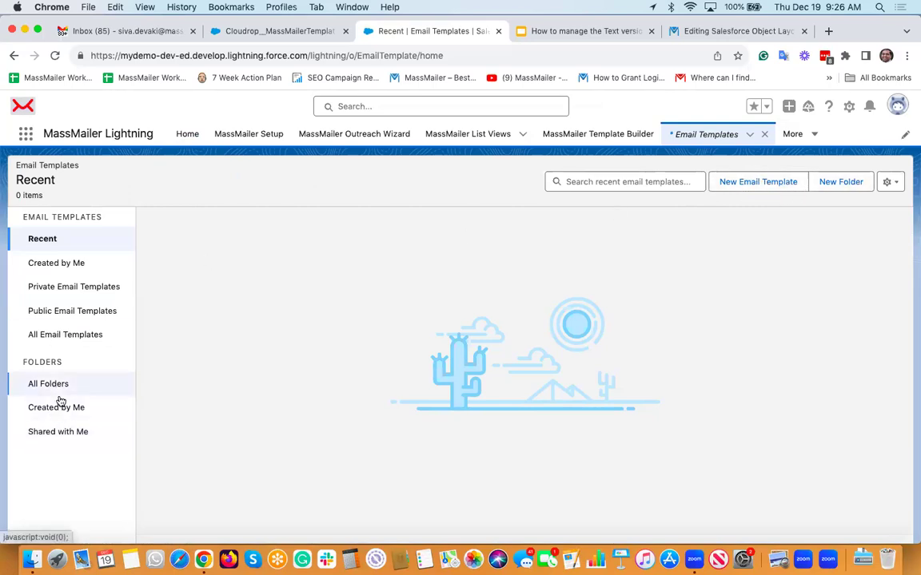
click(76, 312)
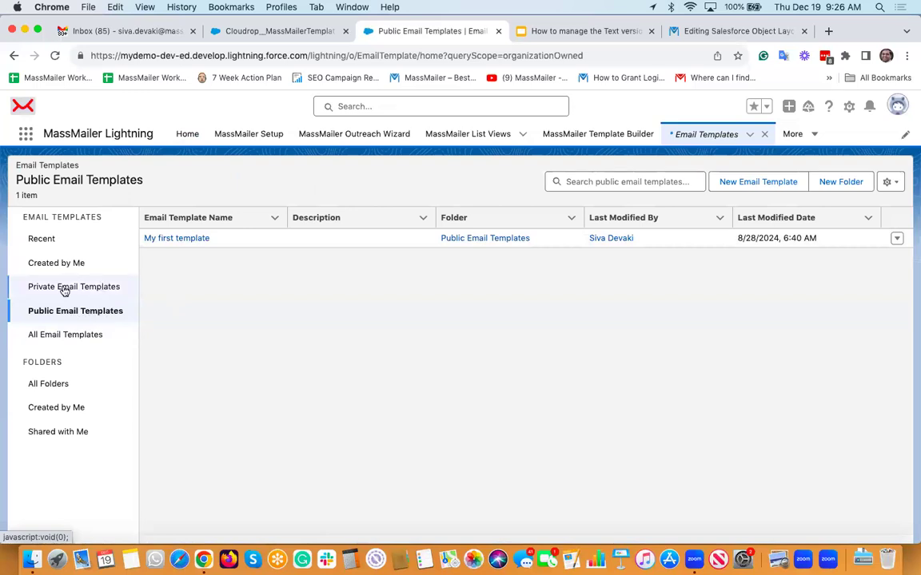
Start a new email template named "my lightning template", leaving the folder as Private Email Templates after checking the available folders.
click(740, 187)
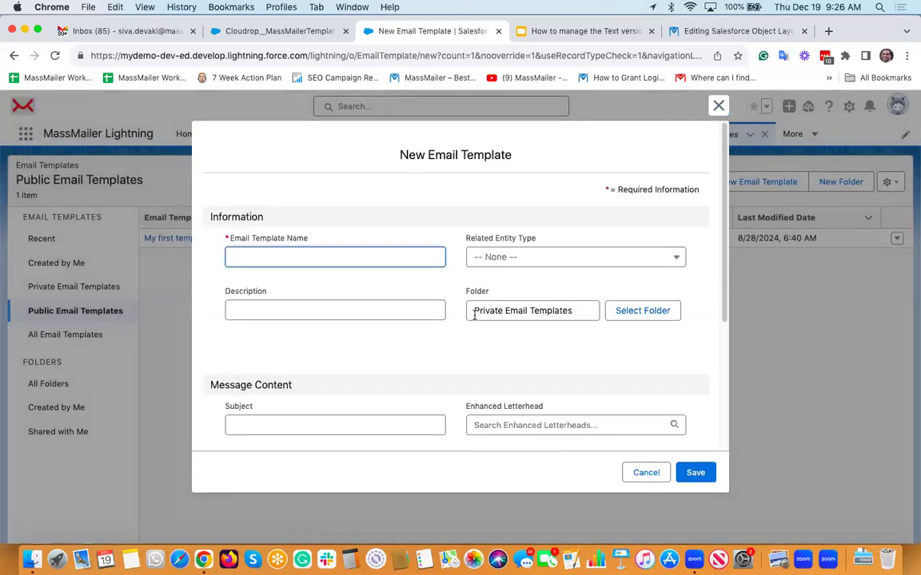
click(644, 316)
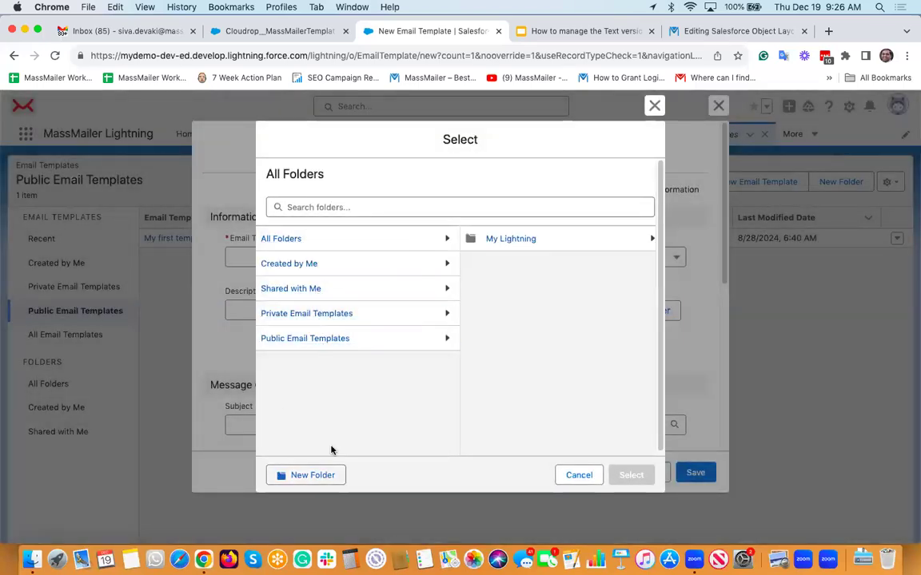
click(574, 475)
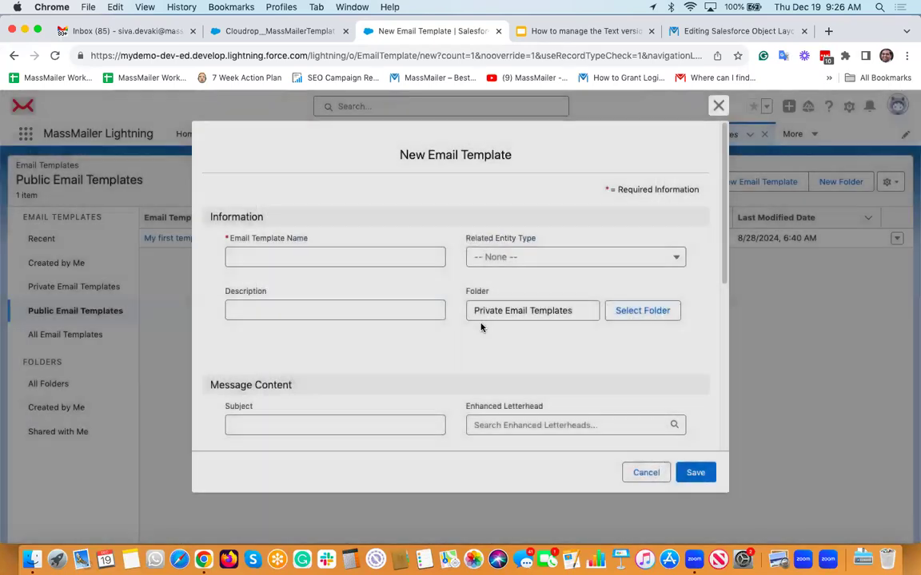
click(354, 259)
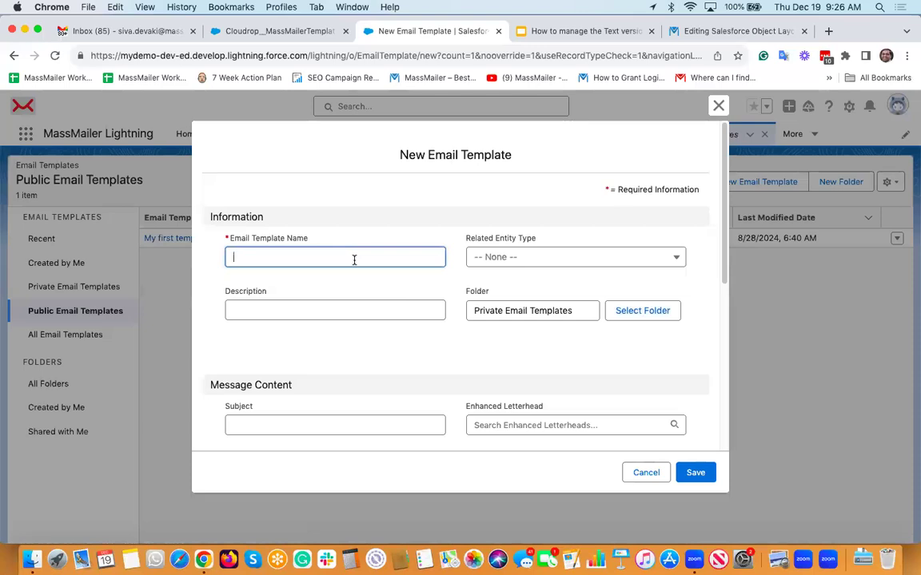
text(my ligh)
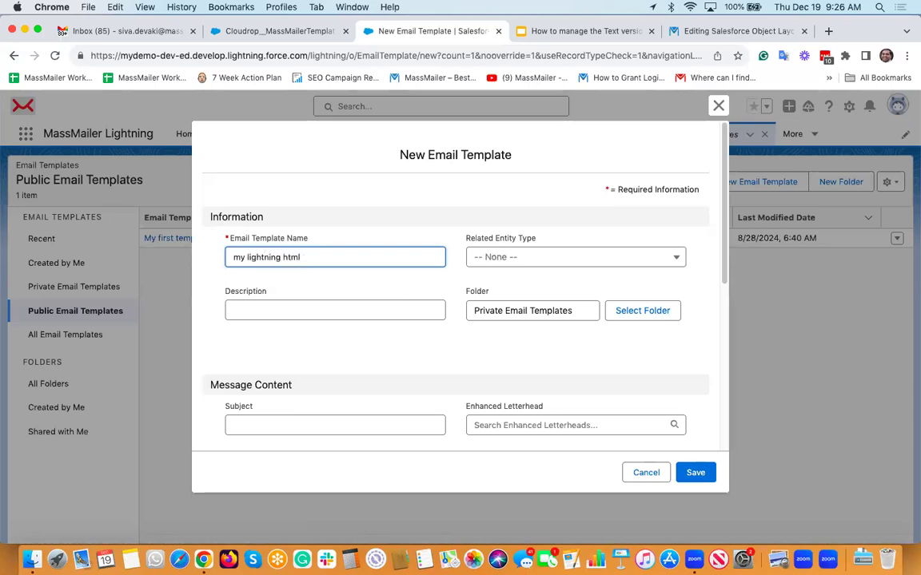
text(tning template)
Set the new email template's subject to "my newsletter".
scroll(325, 334, down, 3)
scroll(327, 320, down, 1)
click(333, 273)
text(my newsletter)
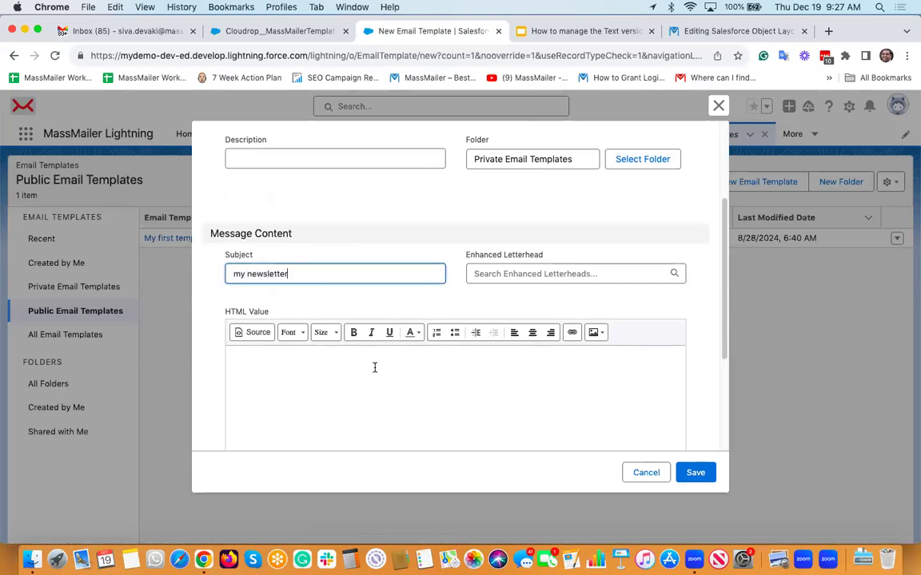
Write "this is my demo text email...." as the template's HTML value and save the template.
click(351, 394)
scroll(352, 395, down, 1)
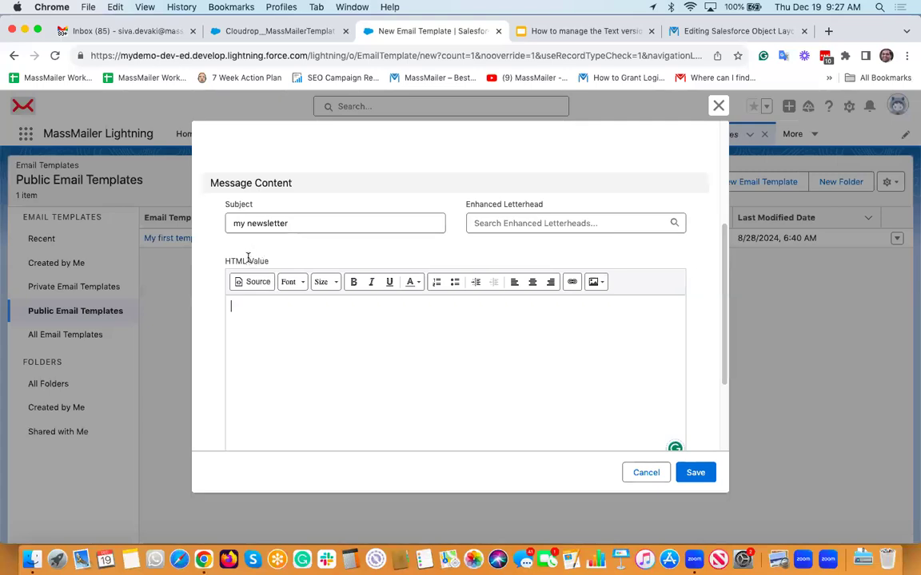
text(this is my demo text email....)
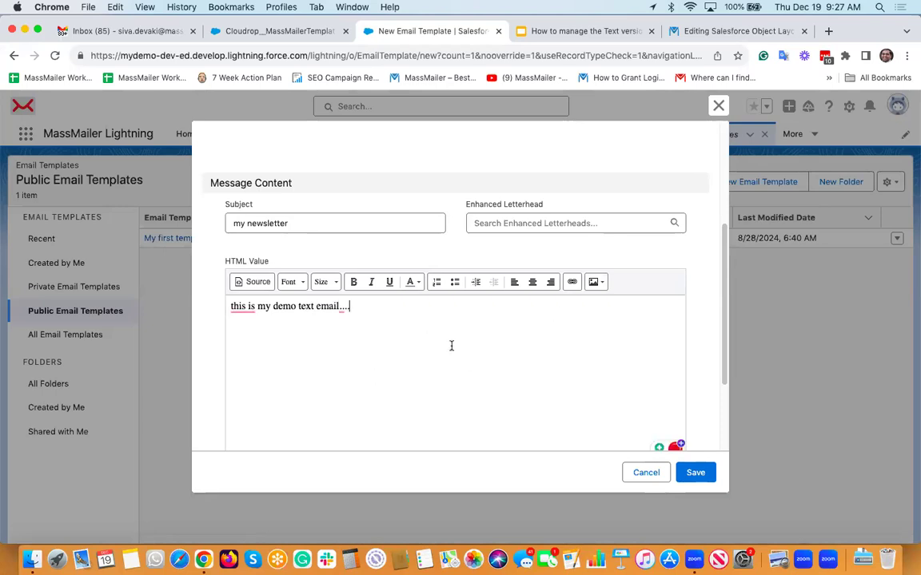
scroll(655, 377, down, 3)
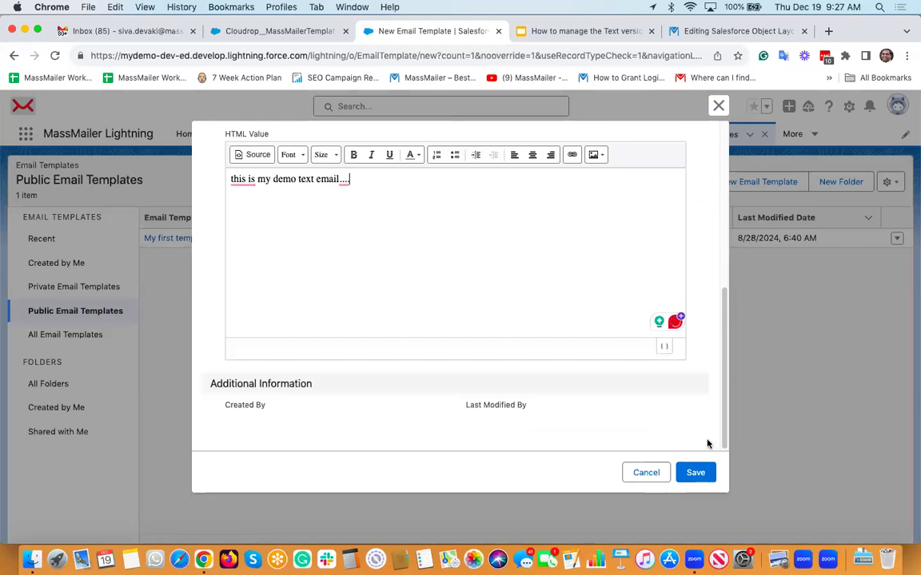
click(697, 475)
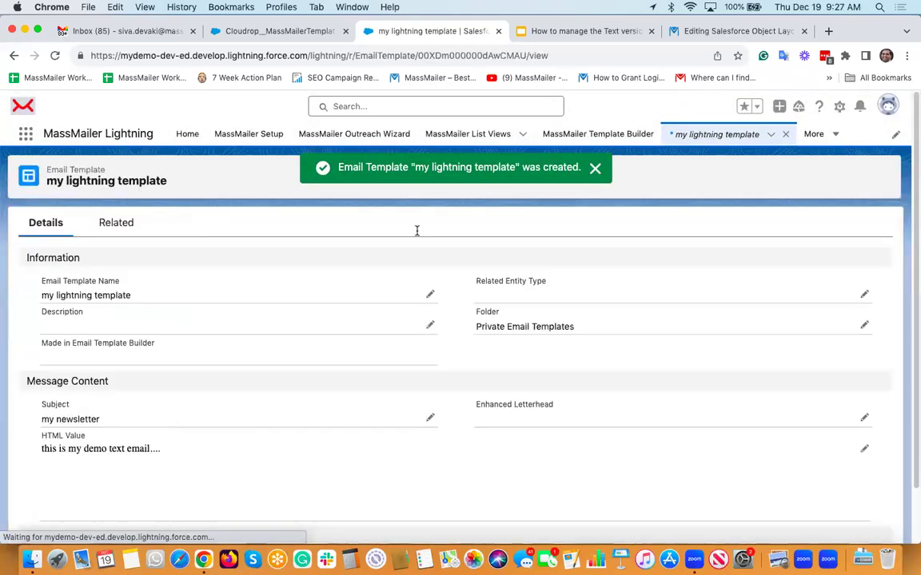
Dismiss the creation notice and review the saved Lightning template's details and message content.
click(595, 169)
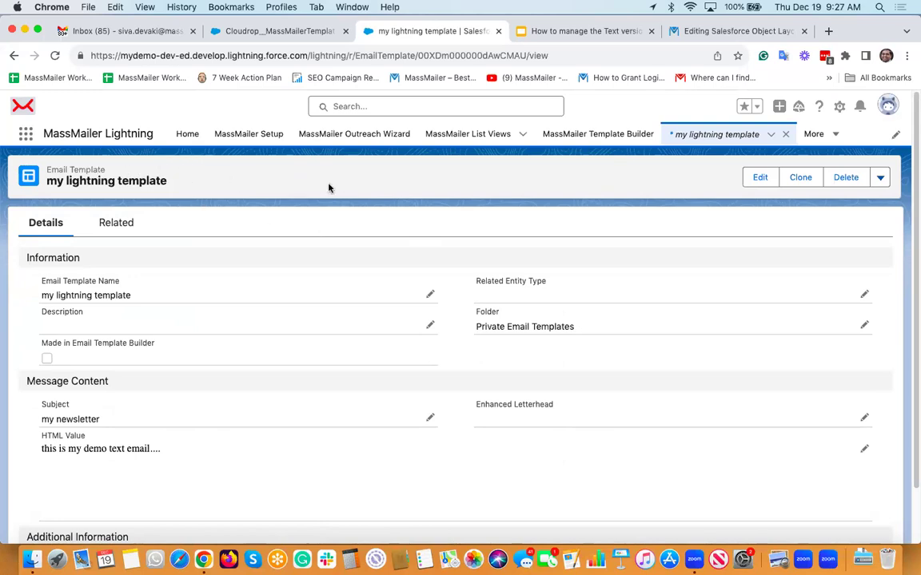
scroll(169, 189, down, 2)
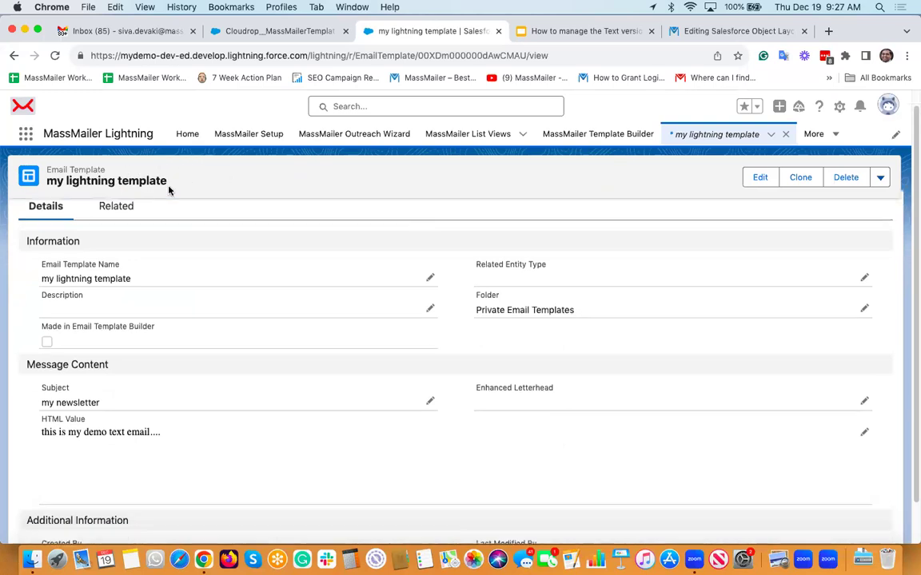
scroll(169, 200, up, 2)
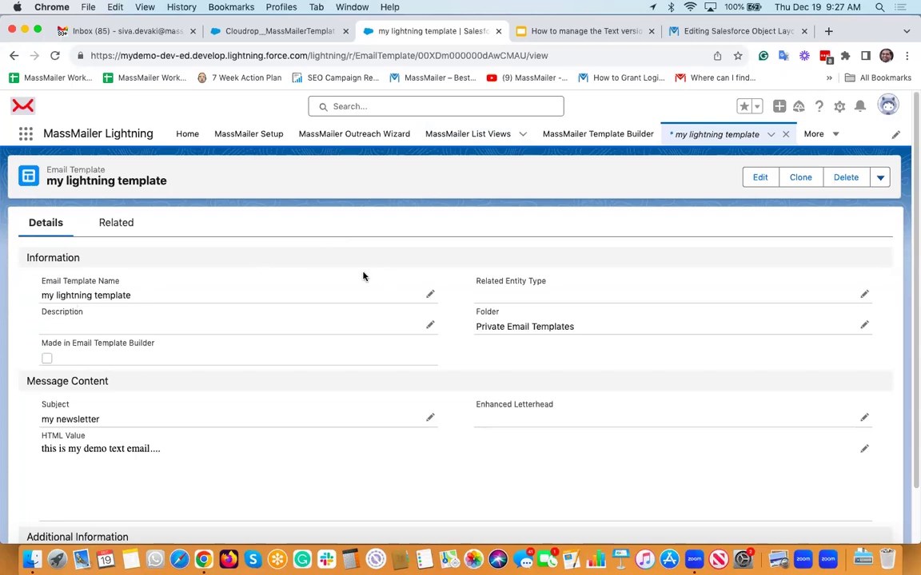
Switch to the Google Slides presentation on managing text versions of templates and start its slideshow from the "We are here to help!" slide.
click(595, 31)
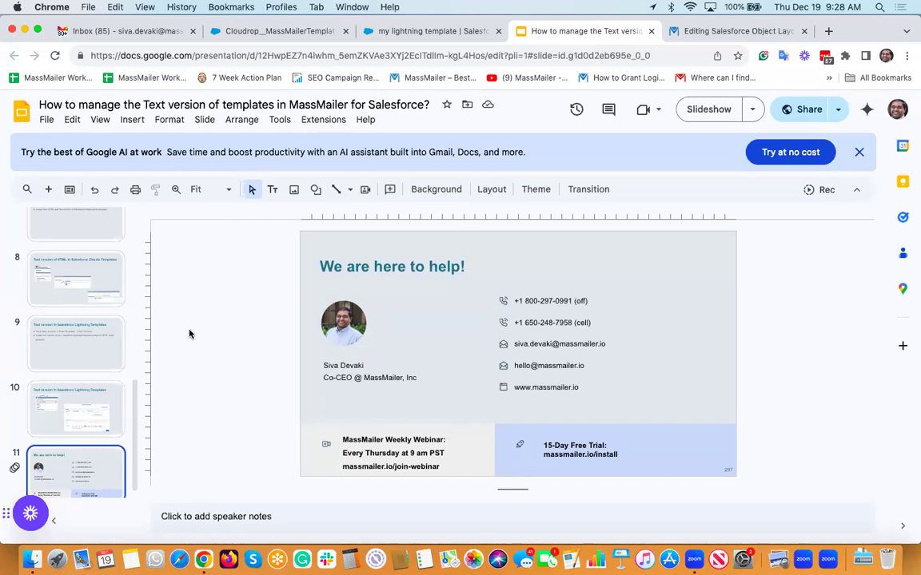
click(97, 119)
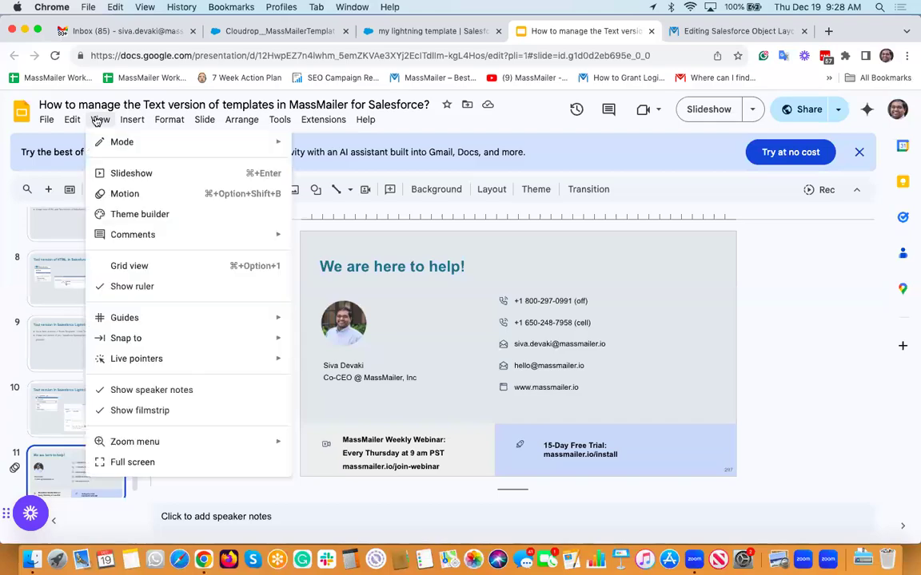
click(119, 174)
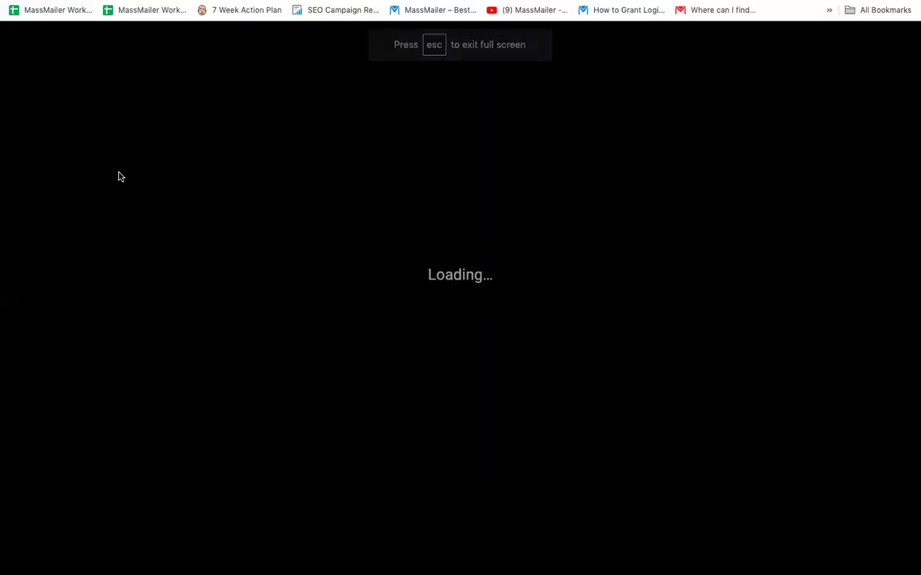